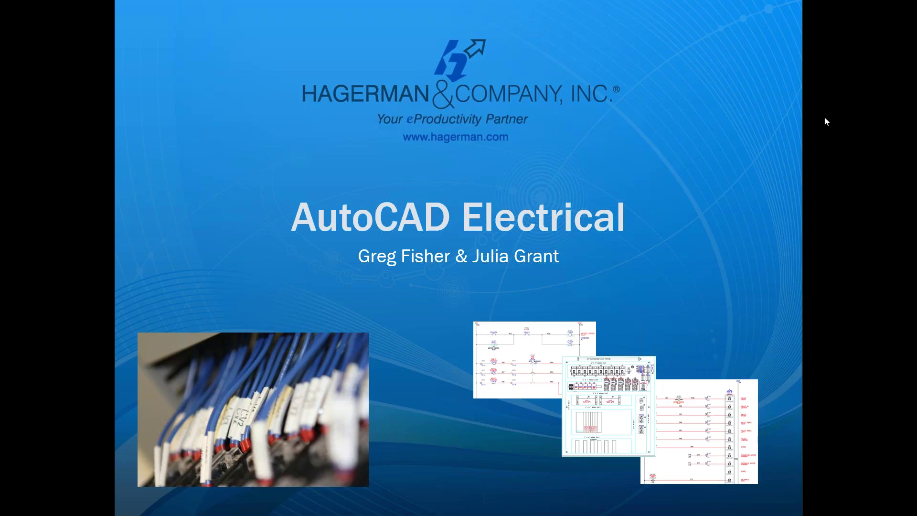
# - Advance the slide show from the title slide to 'Breaking Down the .ENV File'
pyautogui.click(822, 153)
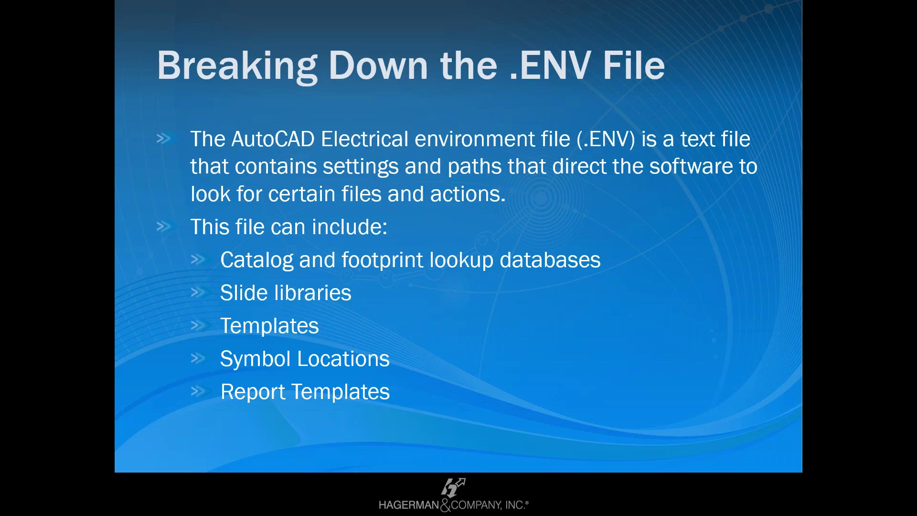
# - Step past the WD.ENV slide to the WD Editor Connection screenshot slide
pyautogui.press('Right')
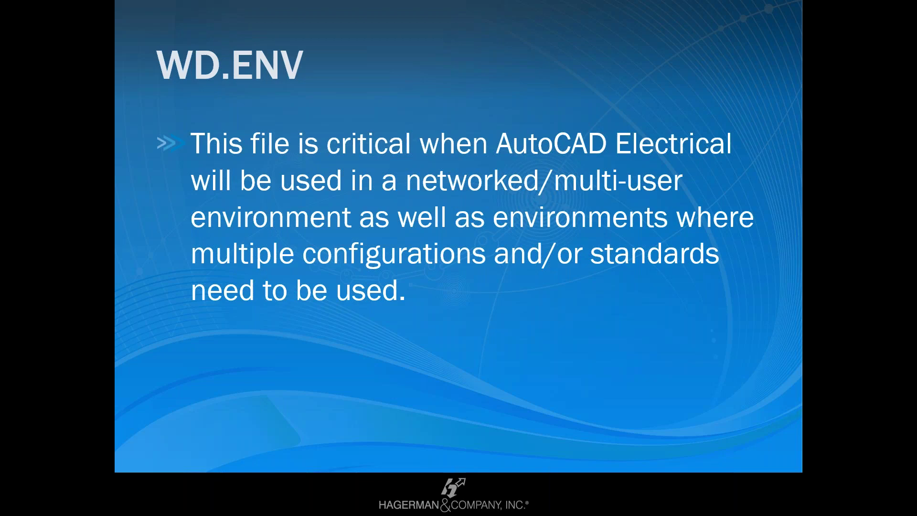
pyautogui.press('Right')
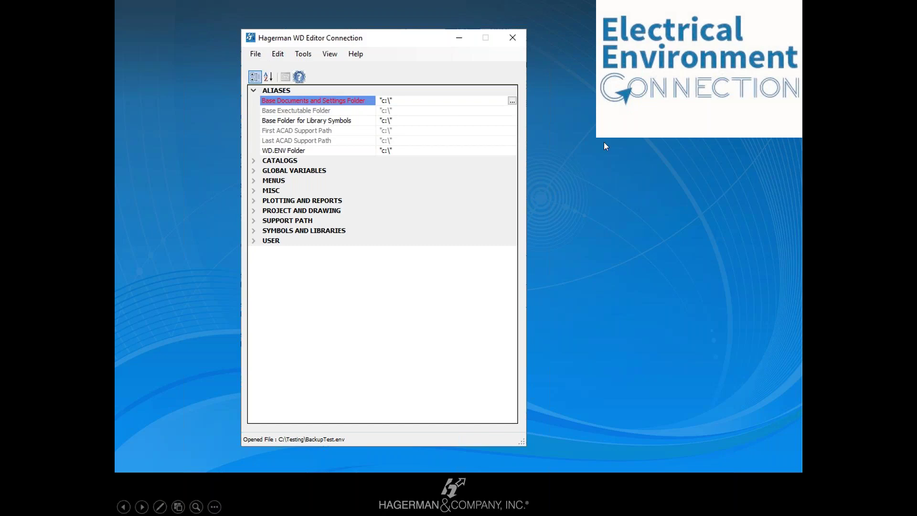
# - Advance through the Sample File (Demo) and Q&A slides, end the show, and close PowerPoint
pyautogui.click(609, 163)
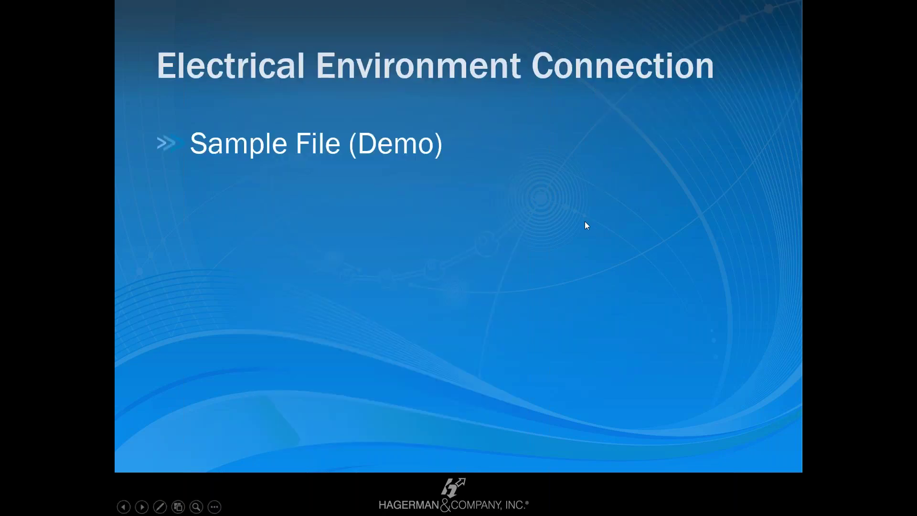
pyautogui.click(593, 284)
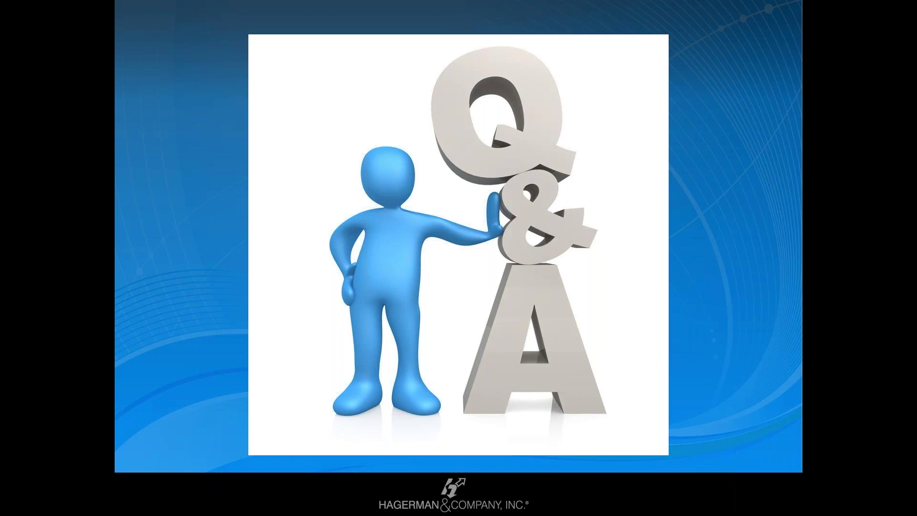
pyautogui.press('Escape')
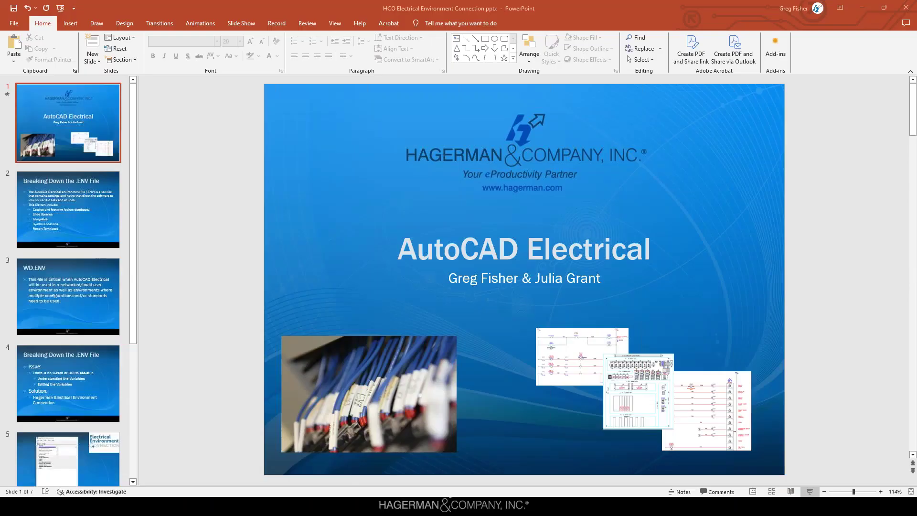
pyautogui.click(906, 10)
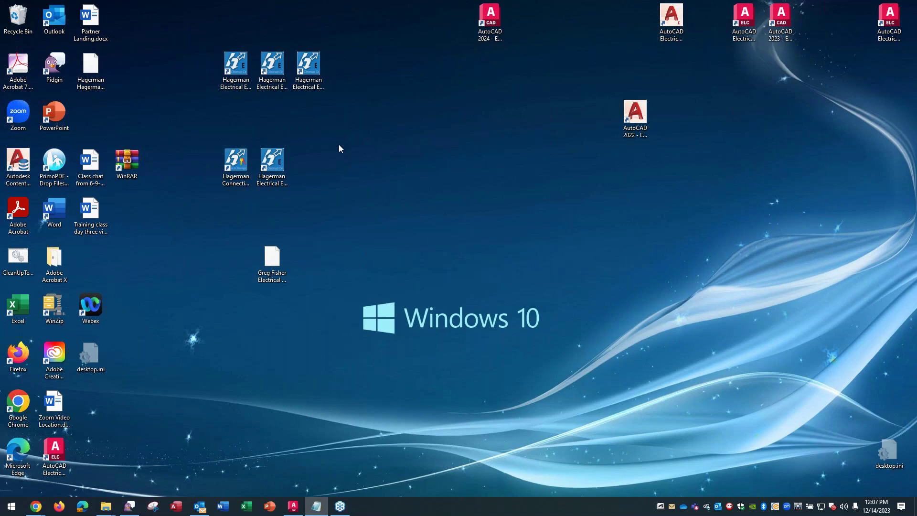
pyautogui.click(242, 76)
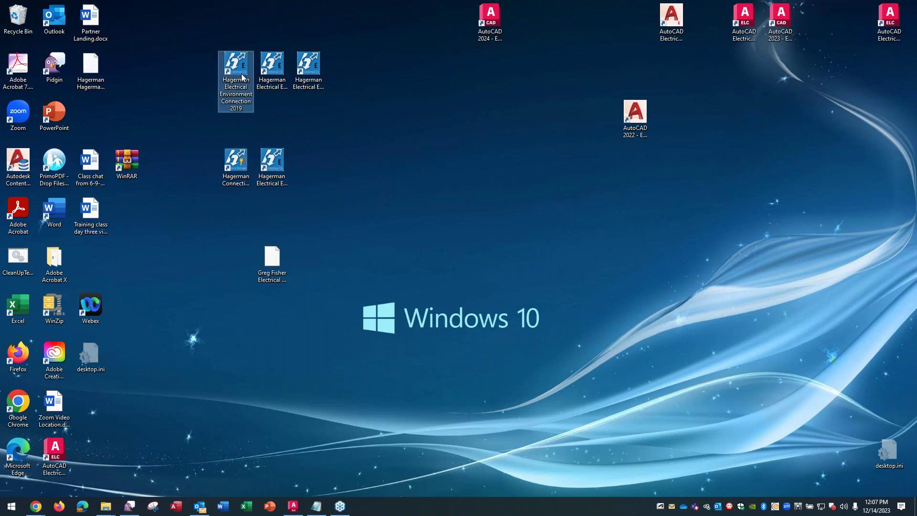
pyautogui.click(271, 77)
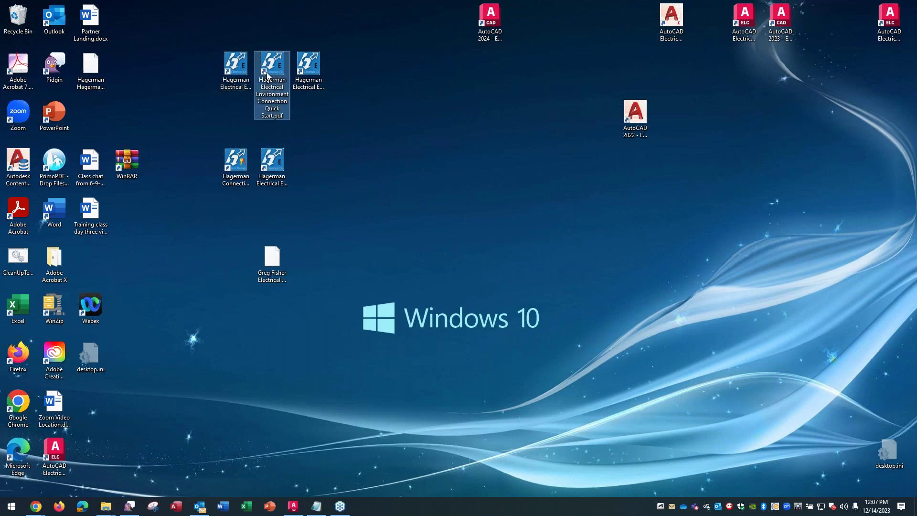
pyautogui.click(303, 78)
pyautogui.click(248, 160)
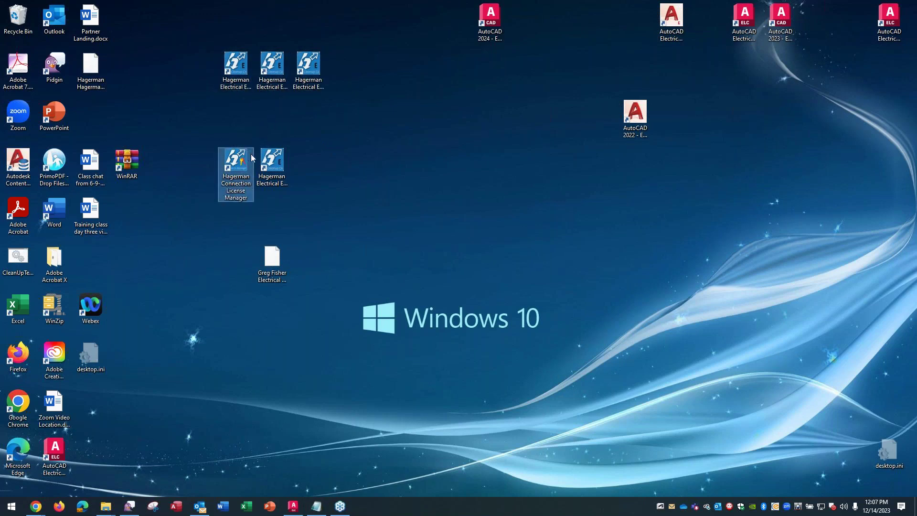
pyautogui.click(271, 161)
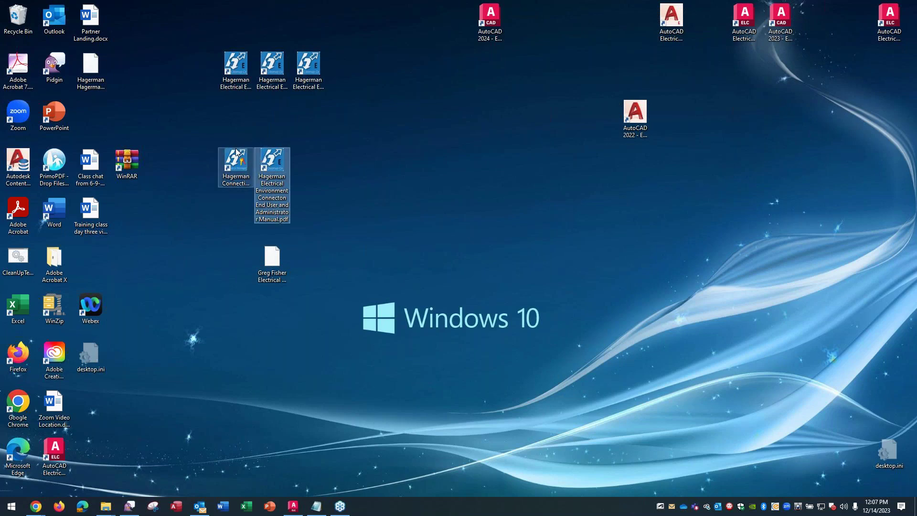
pyautogui.click(238, 76)
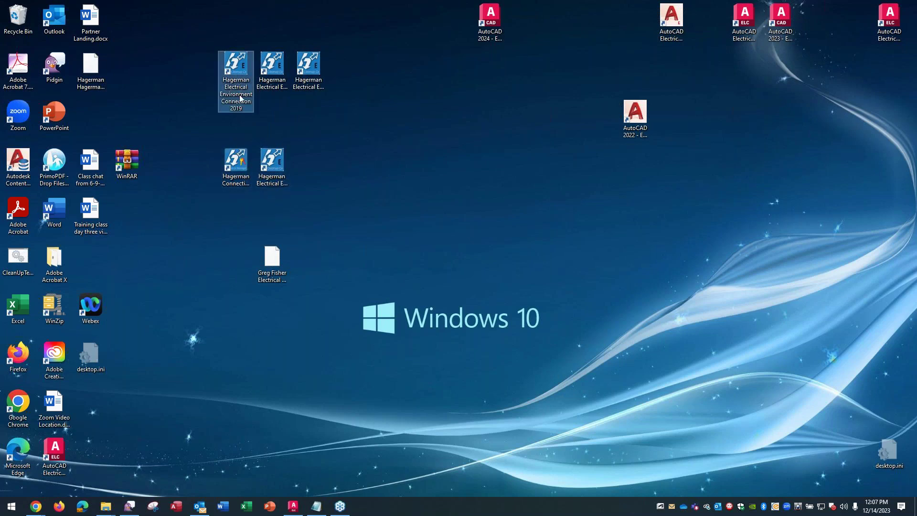
pyautogui.click(244, 158)
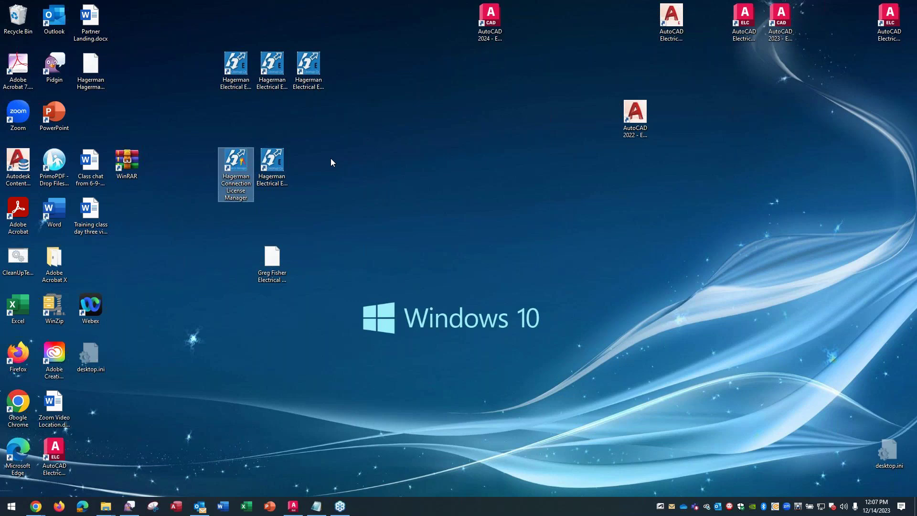
pyautogui.click(240, 74)
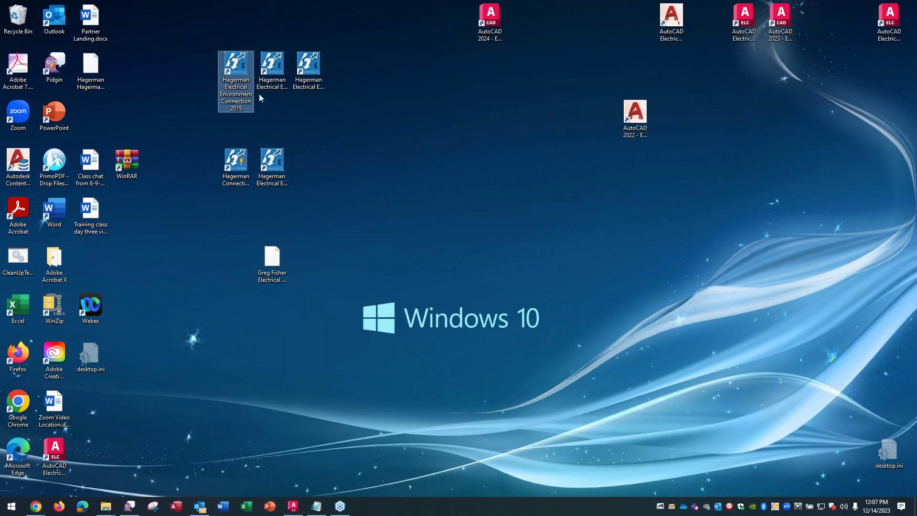
# - Launch Environment Connection 2019, dismiss the wd.env message, close it, and open the License Manager
pyautogui.doubleClick(246, 85)
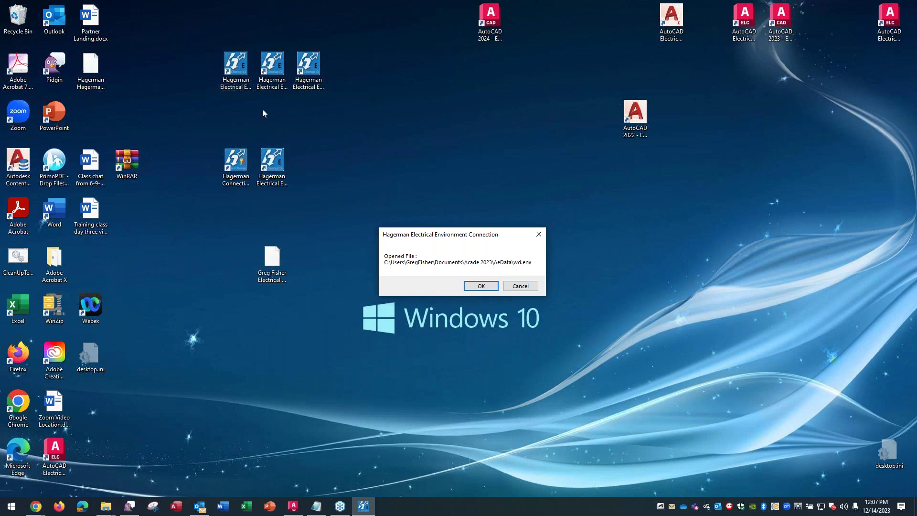
pyautogui.click(466, 286)
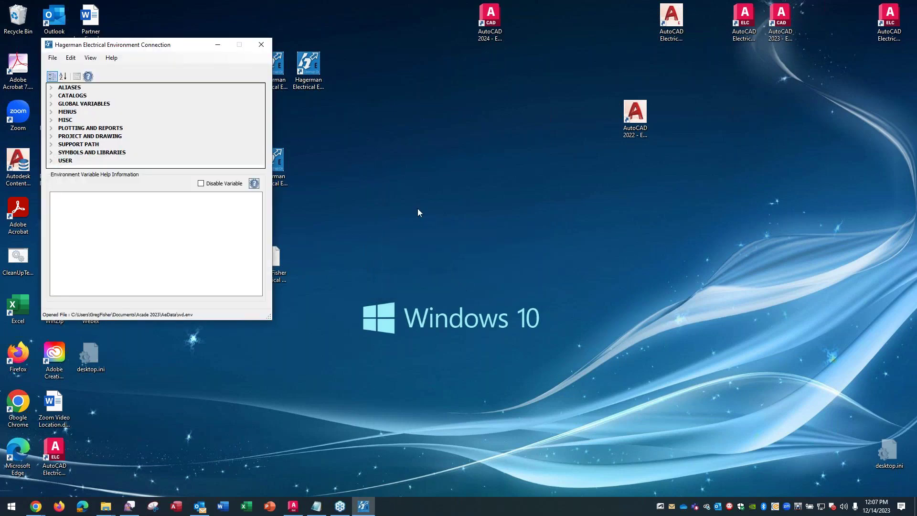
pyautogui.click(263, 47)
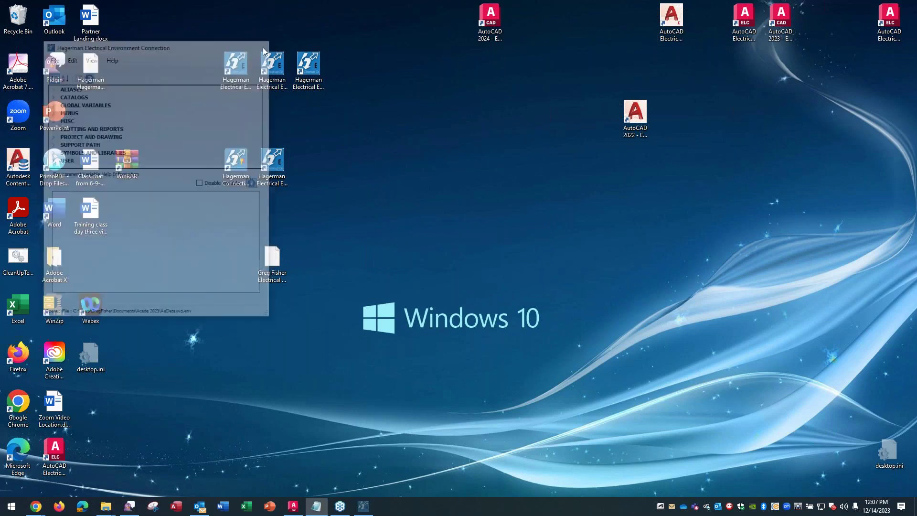
pyautogui.click(245, 161)
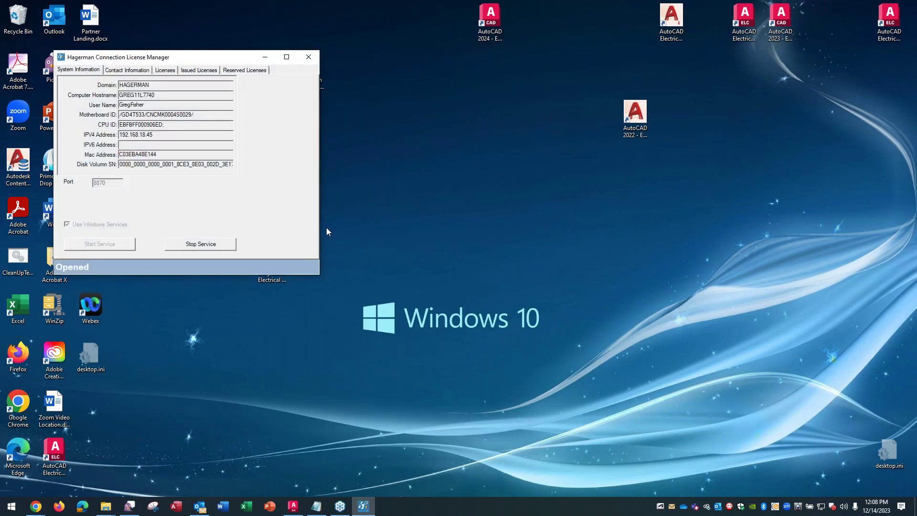
# - Close the License Manager, review the Hagerman guide PDFs on the desktop, and select the Quick Start guide
pyautogui.click(311, 60)
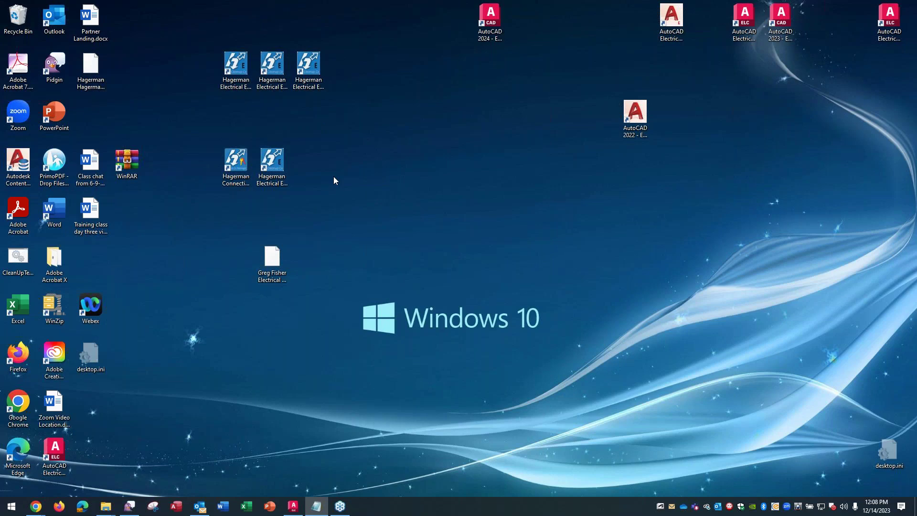
pyautogui.click(277, 69)
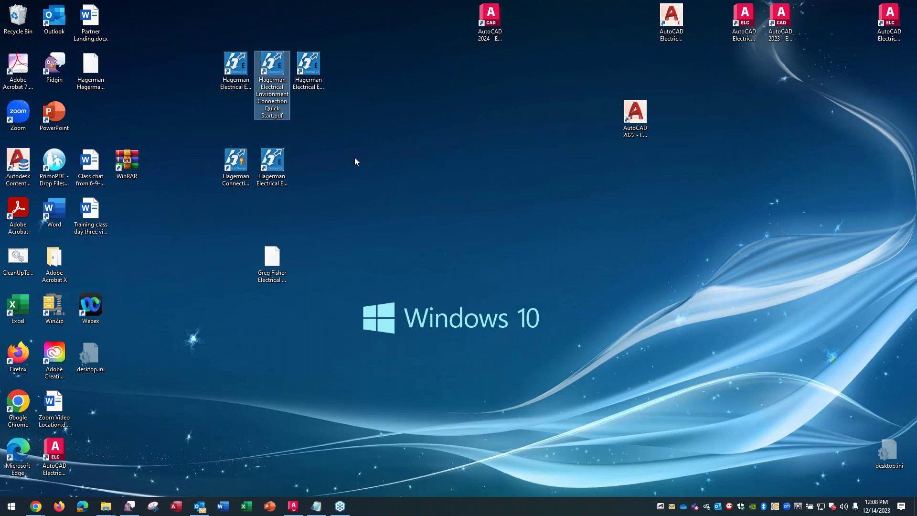
pyautogui.click(314, 75)
pyautogui.click(273, 159)
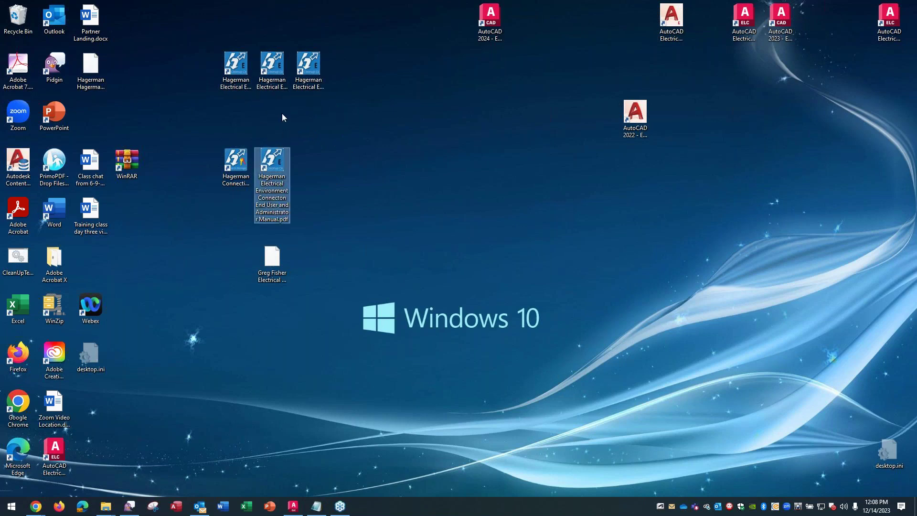
pyautogui.click(273, 72)
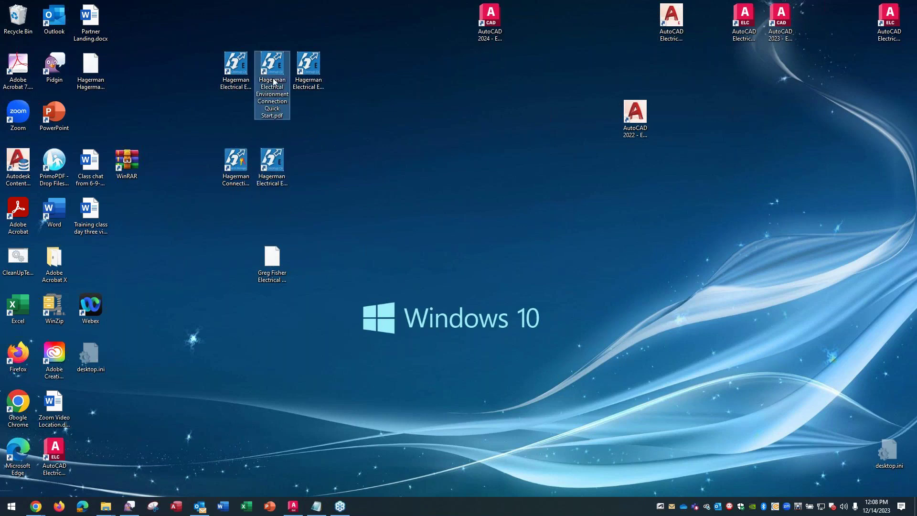
# - Open the Quick Start guide PDF and scroll down to page 5, Environment Connection Variable Help
pyautogui.doubleClick(274, 82)
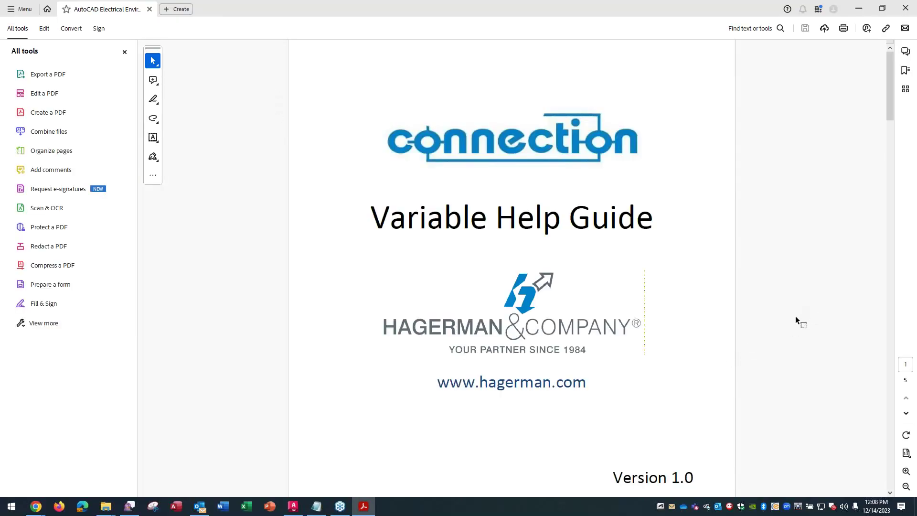
pyautogui.scroll(-8, 795, 319)
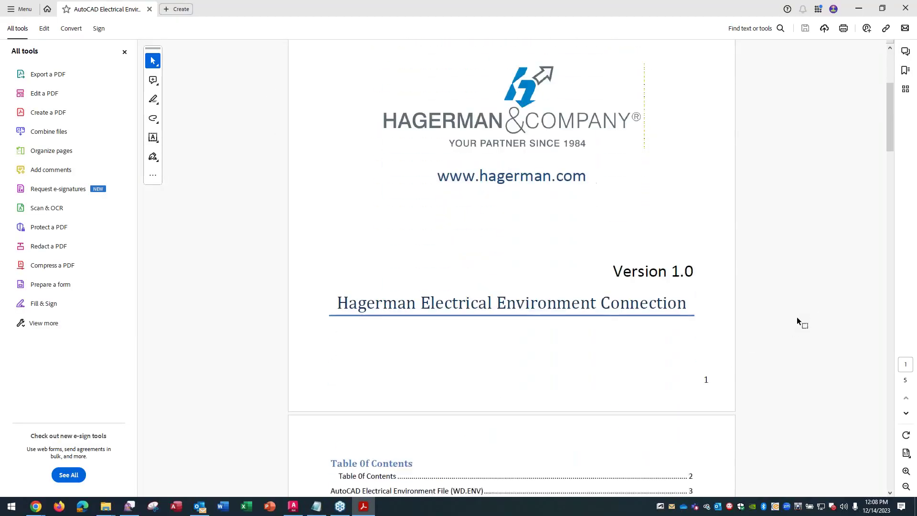
pyautogui.scroll(-3, 796, 317)
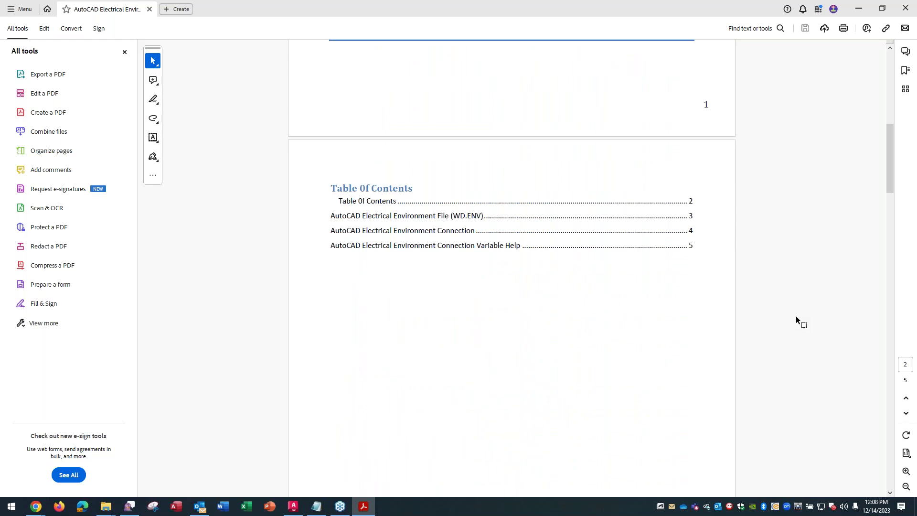
pyautogui.scroll(-10, 796, 319)
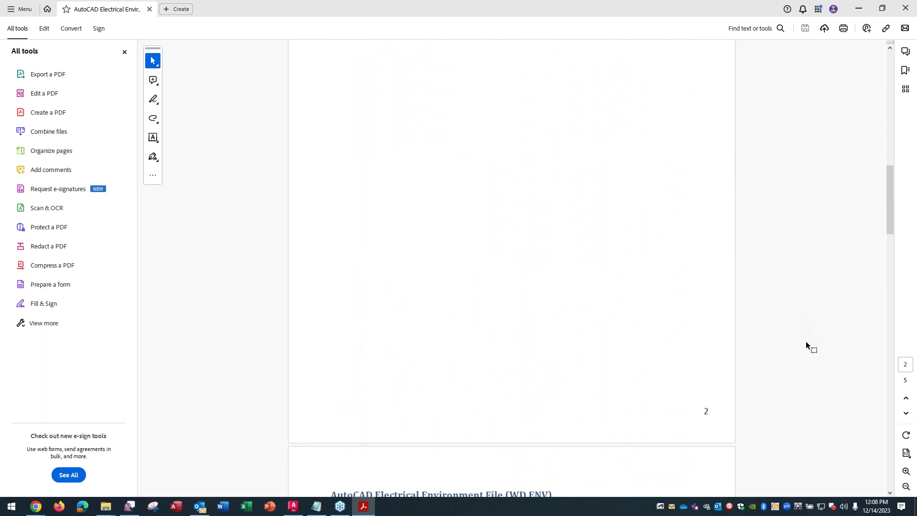
pyautogui.scroll(-2, 807, 351)
pyautogui.scroll(-5, 807, 349)
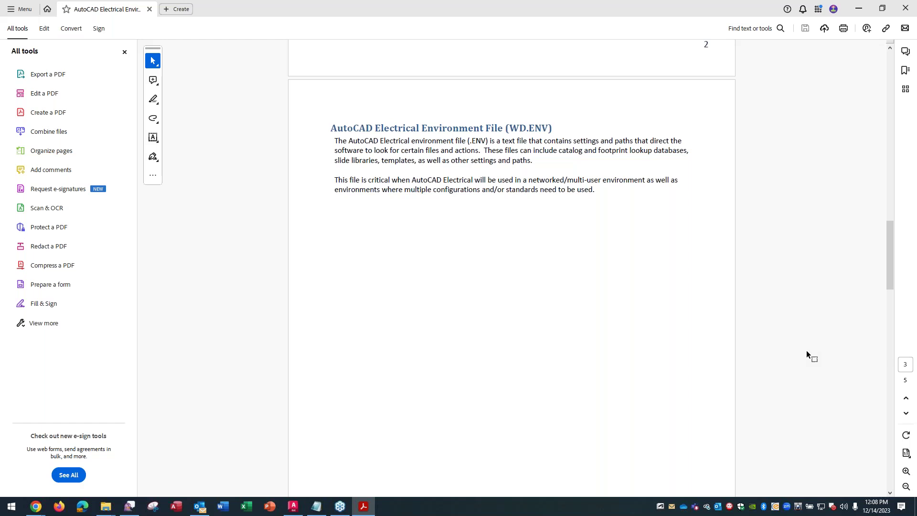
pyautogui.scroll(-10, 807, 353)
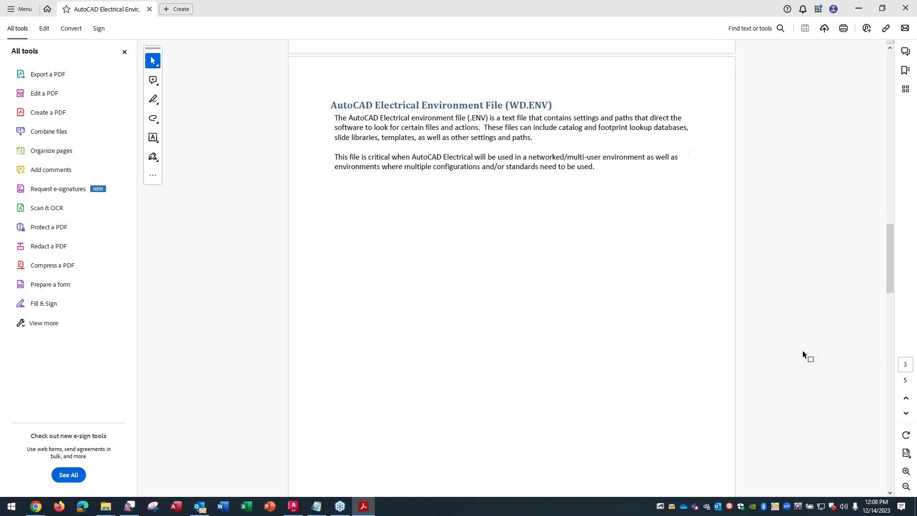
pyautogui.scroll(-3, 805, 358)
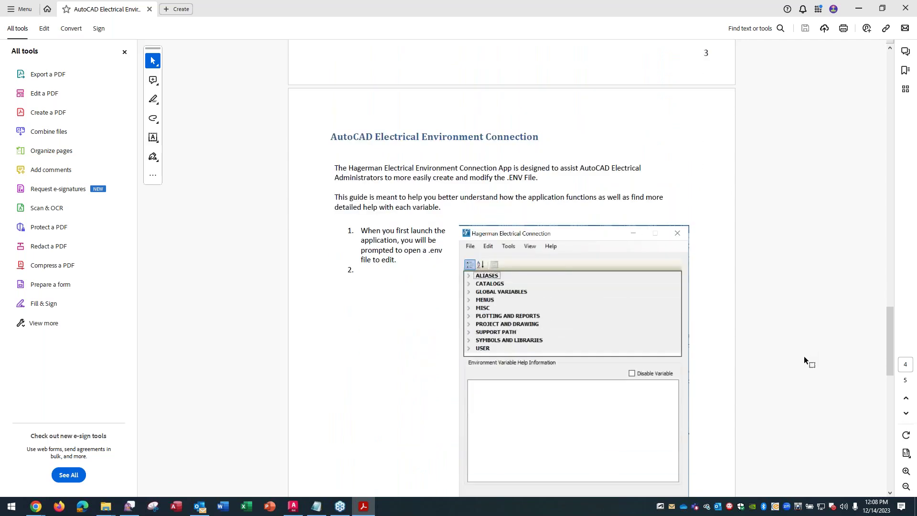
pyautogui.scroll(-8, 805, 361)
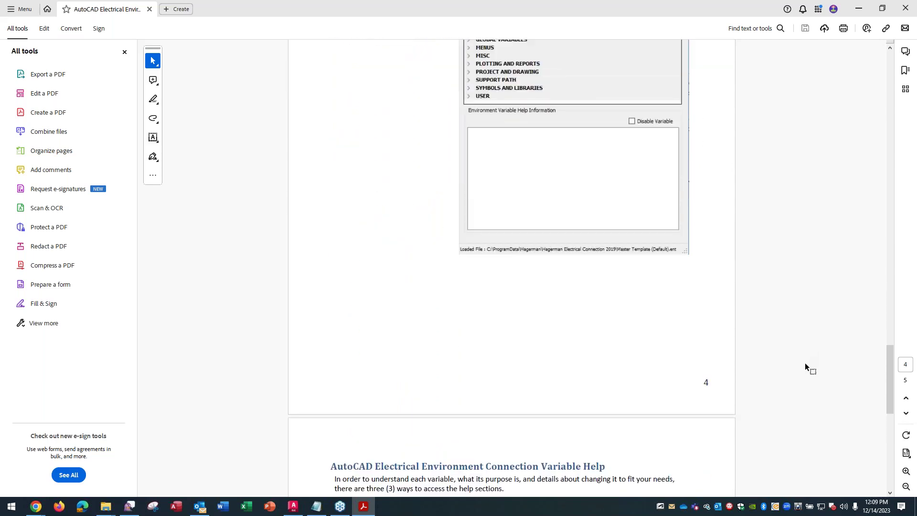
pyautogui.scroll(-5, 806, 366)
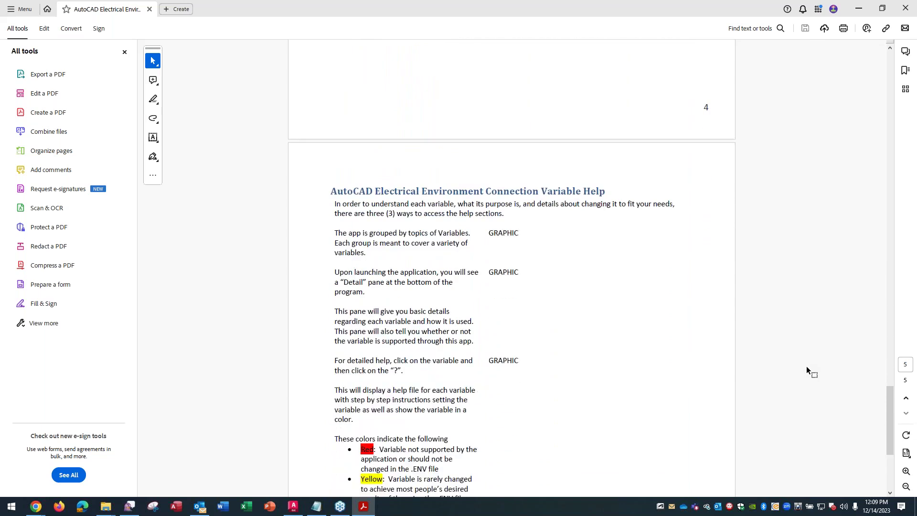
# - Close the environment file guide and open the Hagerman ReadMe.pdf from the desktop
pyautogui.scroll(-1, 807, 366)
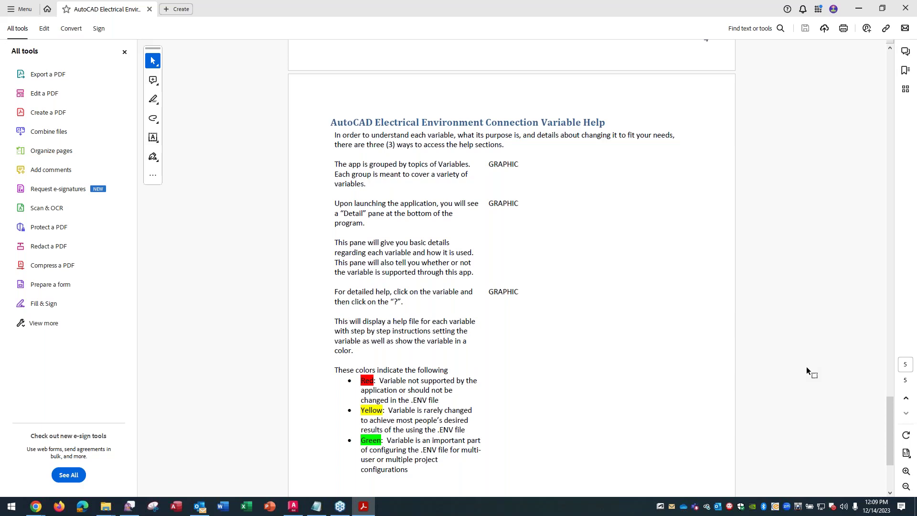
pyautogui.click(900, 10)
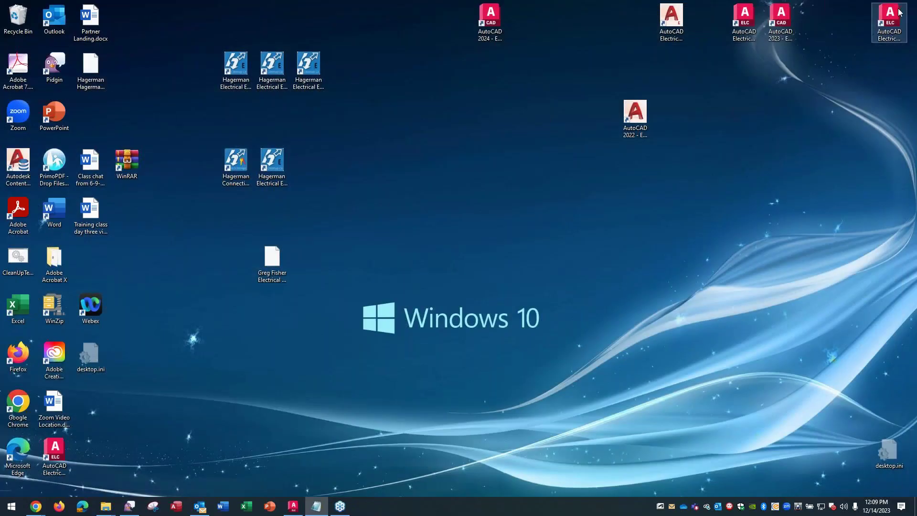
pyautogui.click(309, 79)
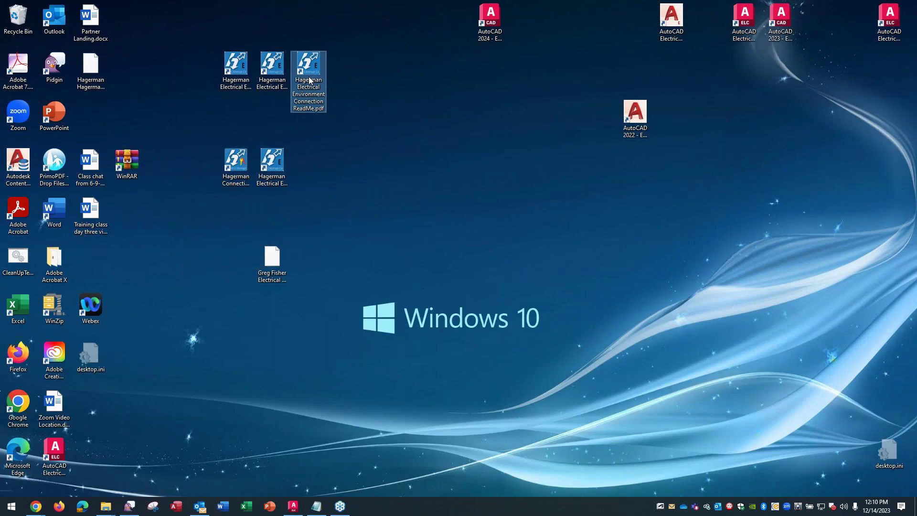
pyautogui.doubleClick(309, 81)
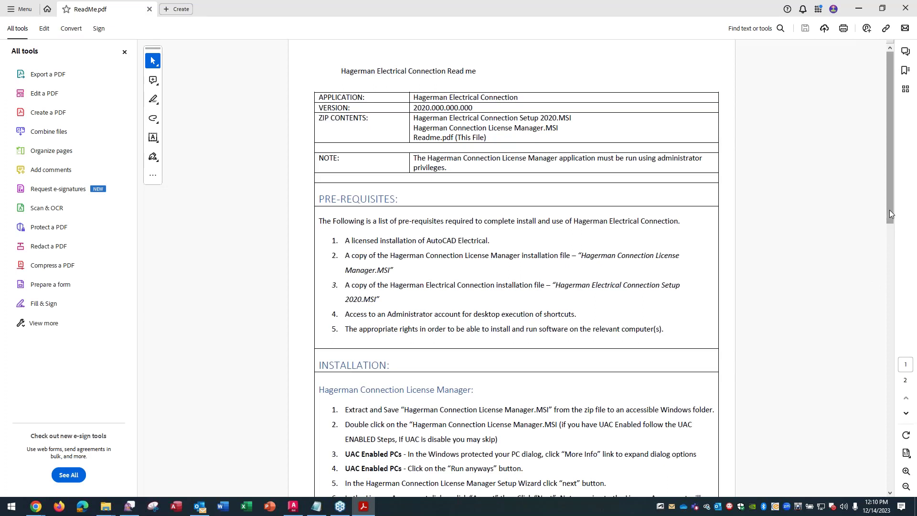
# - Read the ReadMe's pre-requisites and installation steps through page 2, then close Acrobat
pyautogui.moveTo(889, 210); pyautogui.dragTo(895, 321)
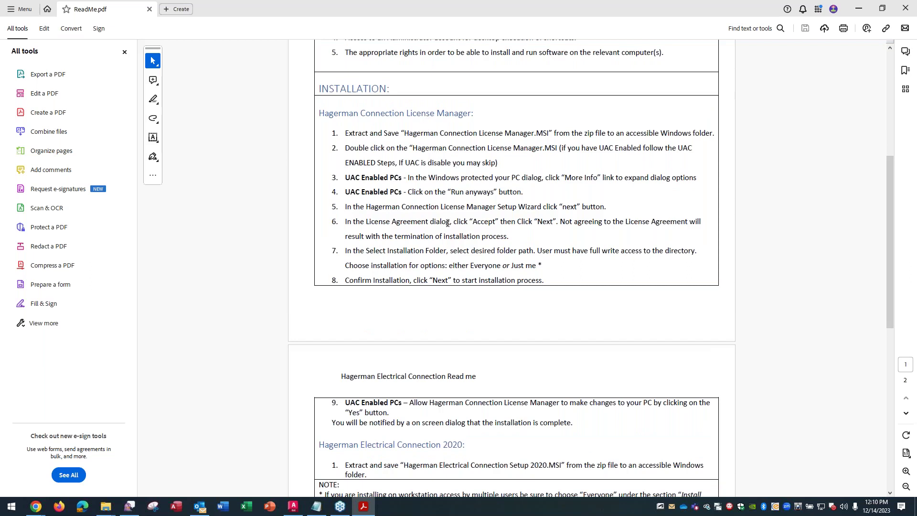
pyautogui.scroll(-2, 849, 368)
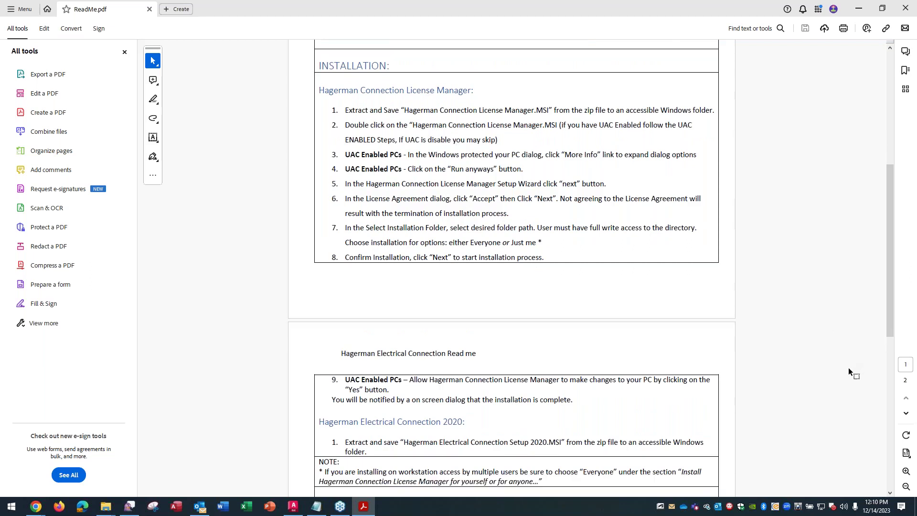
pyautogui.scroll(-1, 844, 377)
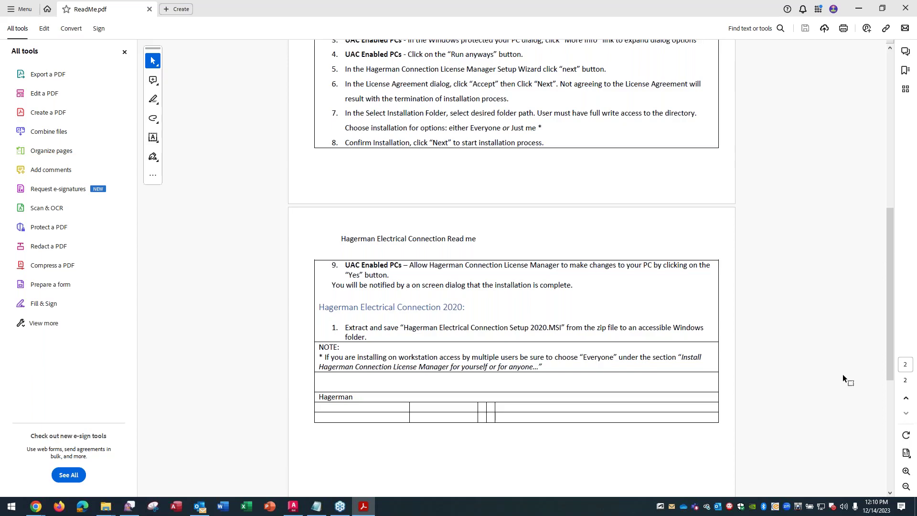
pyautogui.click(905, 14)
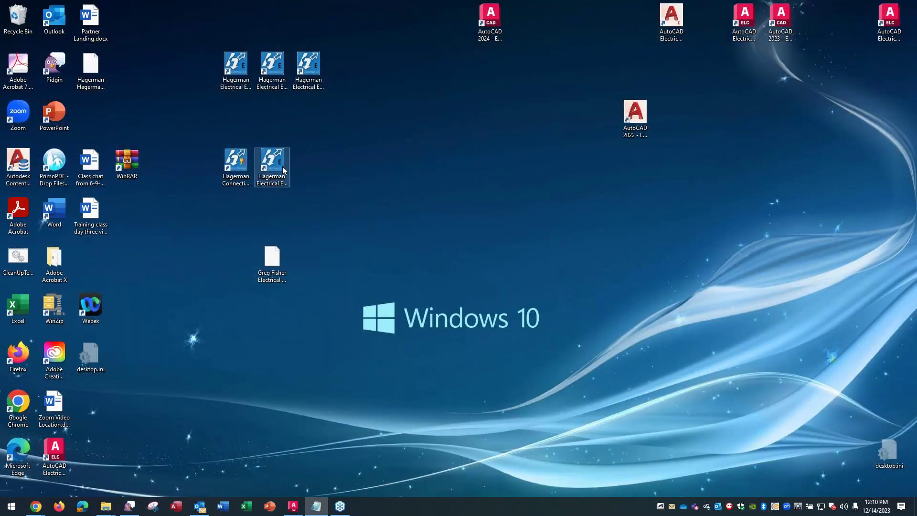
# - Open the Administrator and End User Manual PDF and go to its page 2 Table of Contents
pyautogui.click(282, 166)
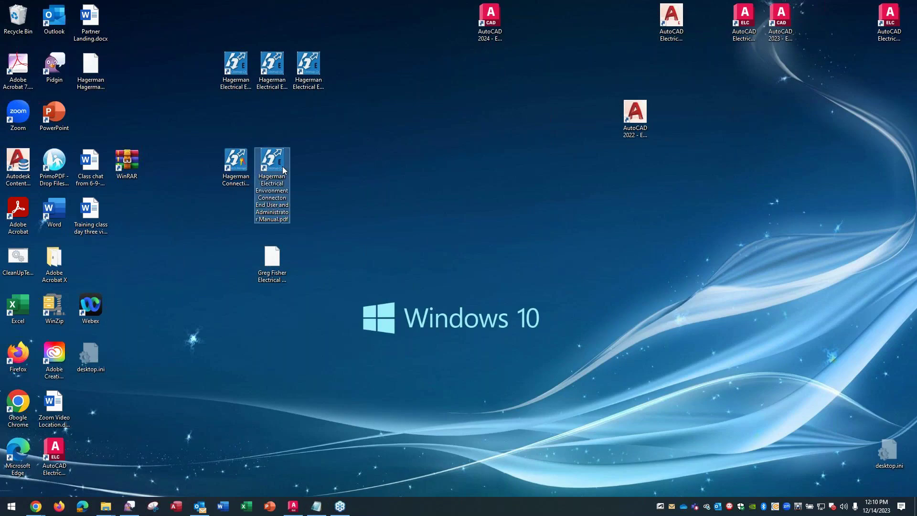
pyautogui.doubleClick(283, 166)
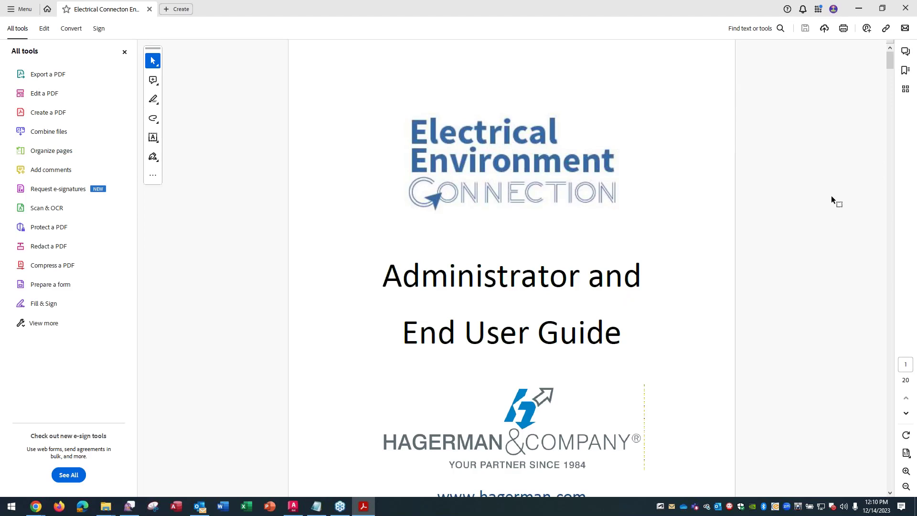
pyautogui.moveTo(890, 69); pyautogui.dragTo(887, 96)
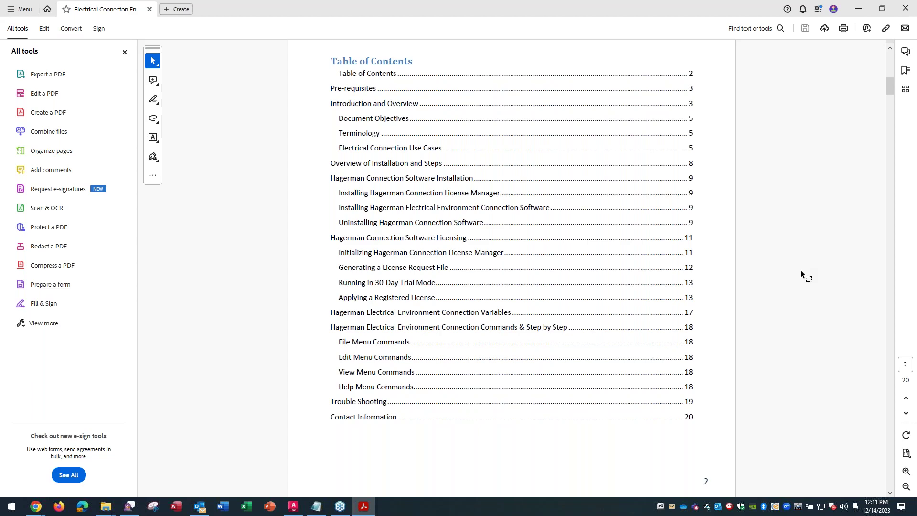
# - Read down through the network use cases and license request pages to pages 15–16
pyautogui.scroll(-3, 800, 270)
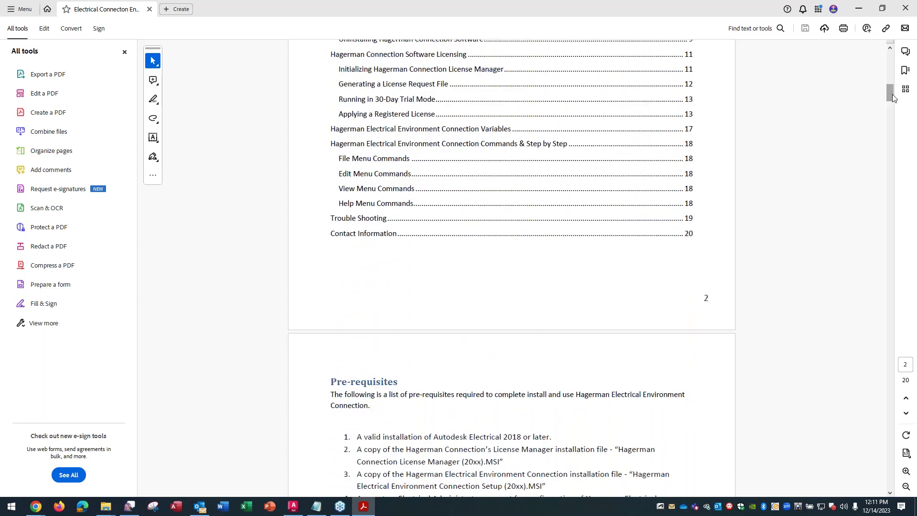
pyautogui.moveTo(890, 97); pyautogui.dragTo(882, 161)
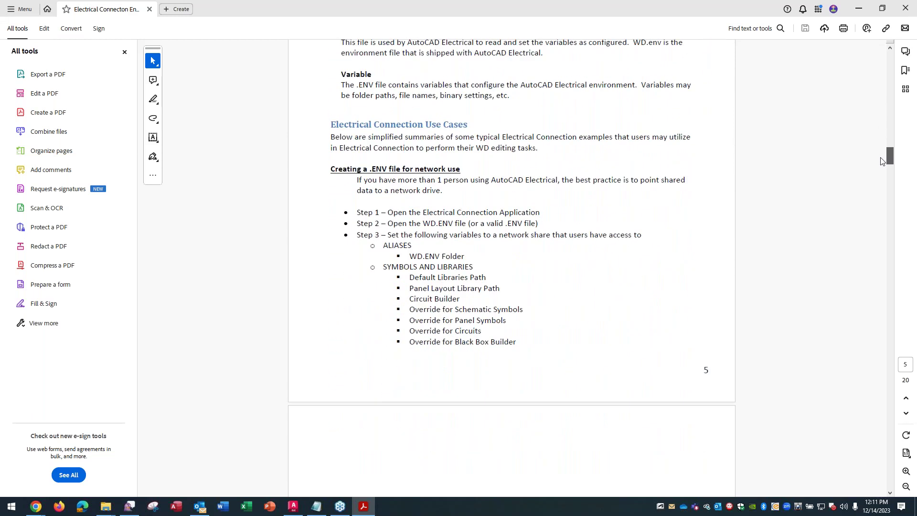
pyautogui.moveTo(883, 161); pyautogui.dragTo(864, 309)
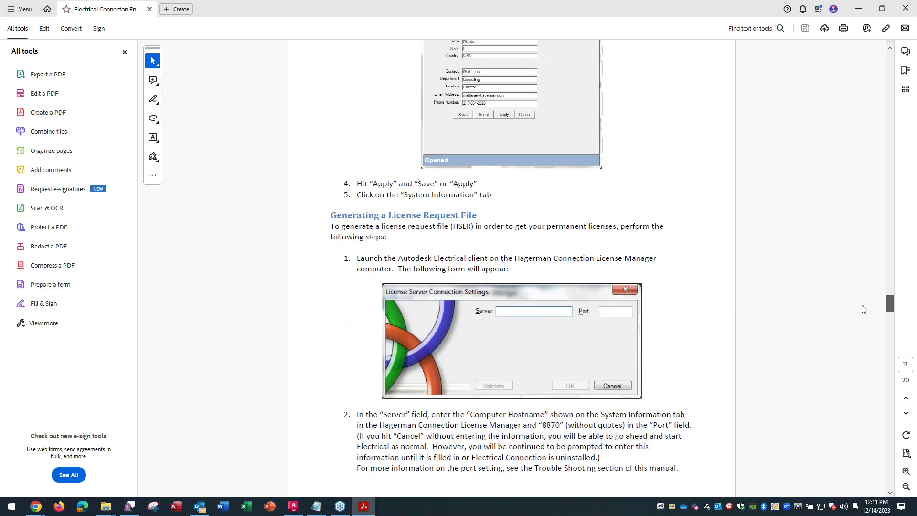
pyautogui.moveTo(863, 309); pyautogui.dragTo(856, 340)
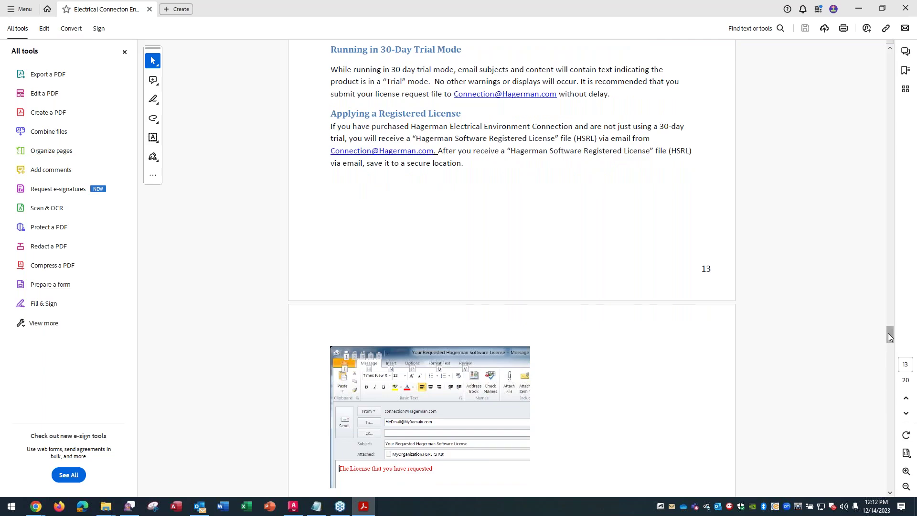
pyautogui.moveTo(888, 333); pyautogui.dragTo(881, 385)
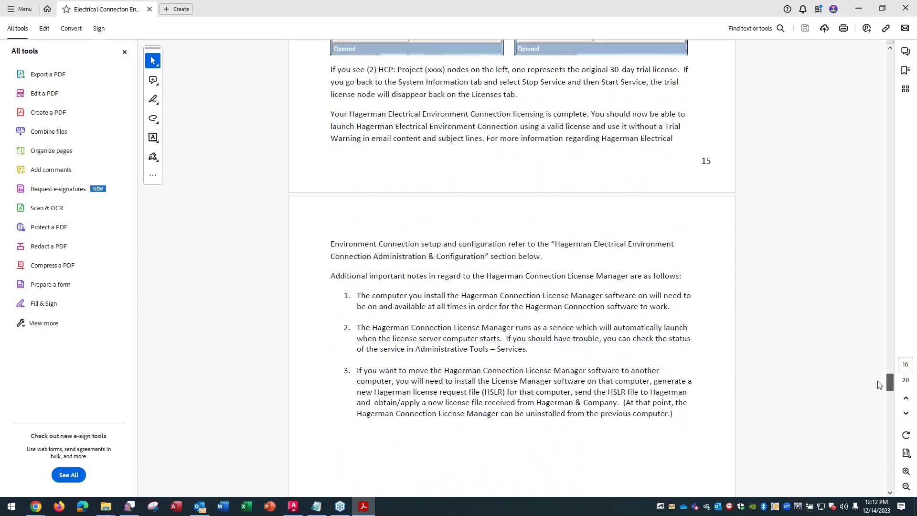
# - Close the user guide and bring wd.env fully into view, scrolling to its symbol library and catalog paths
pyautogui.click(904, 10)
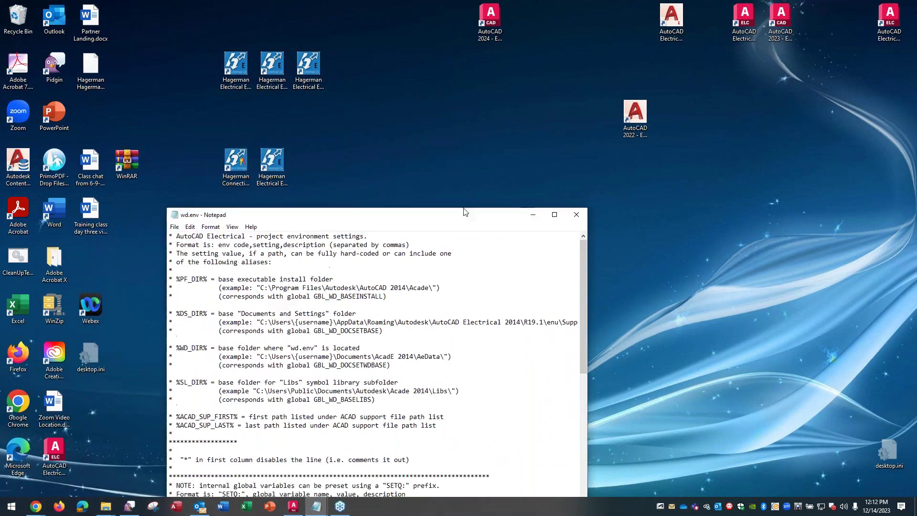
pyautogui.moveTo(454, 221); pyautogui.dragTo(580, 88)
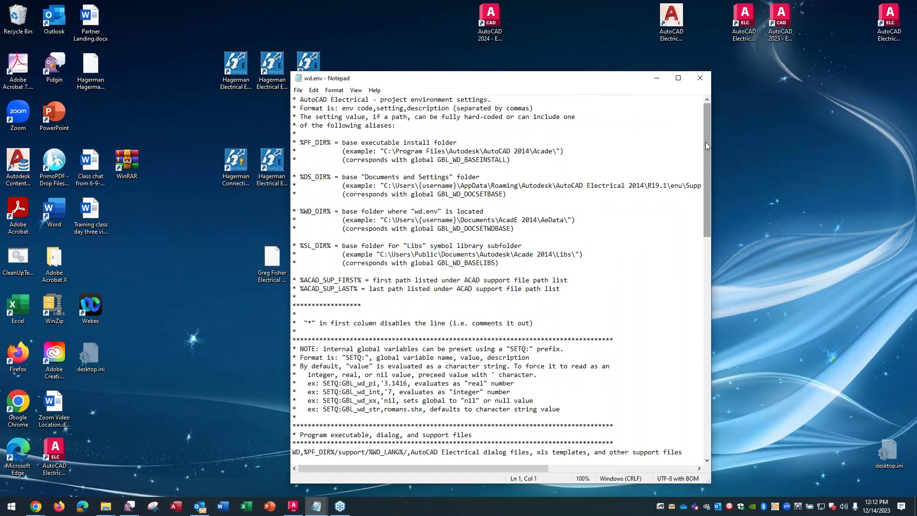
pyautogui.moveTo(706, 142); pyautogui.dragTo(706, 235)
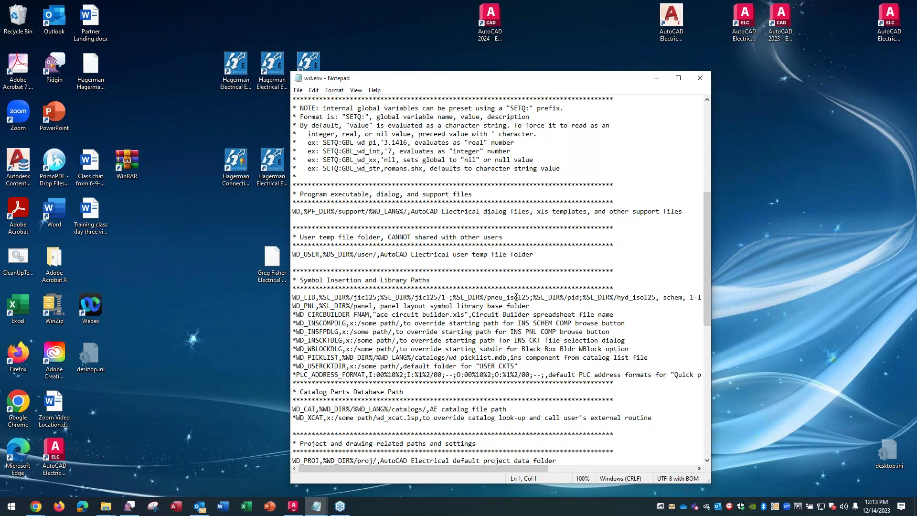
pyautogui.scroll(-1, 516, 297)
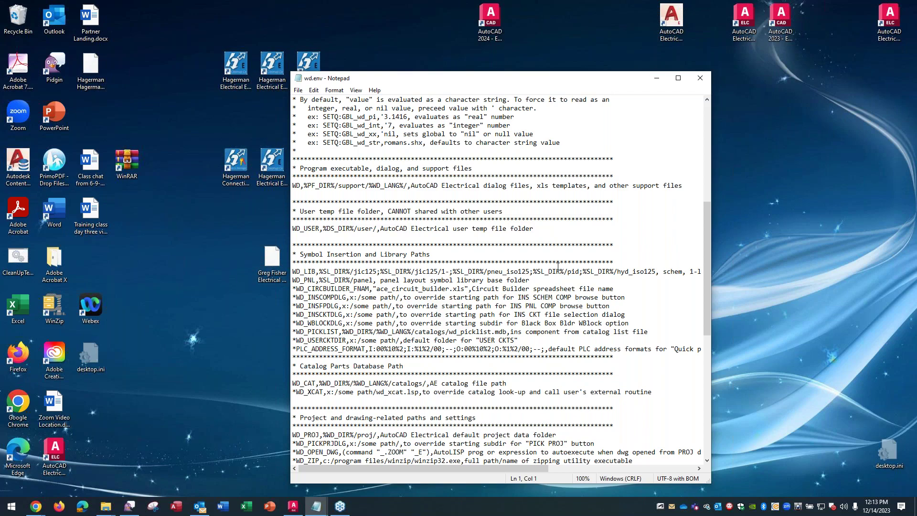
pyautogui.click(700, 79)
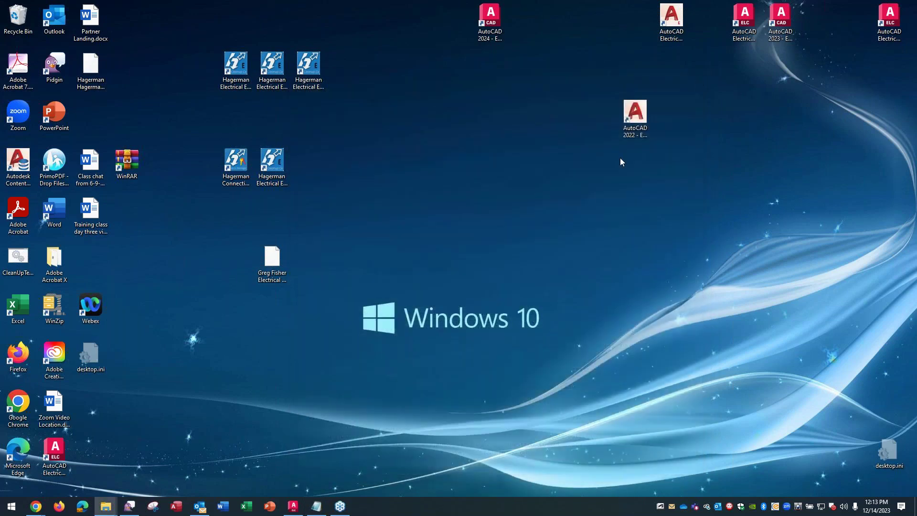
pyautogui.moveTo(293, 506)
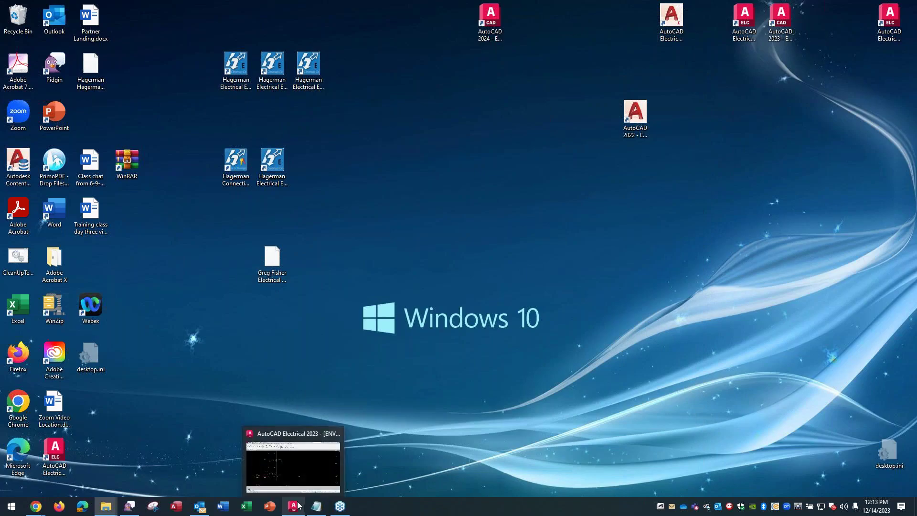
pyautogui.click(303, 469)
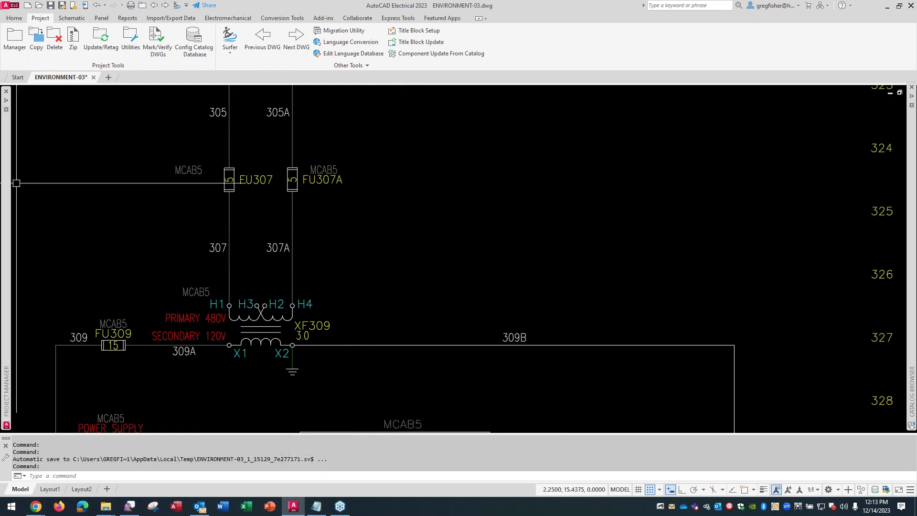
pyautogui.hotkey('alt', 'Tab')
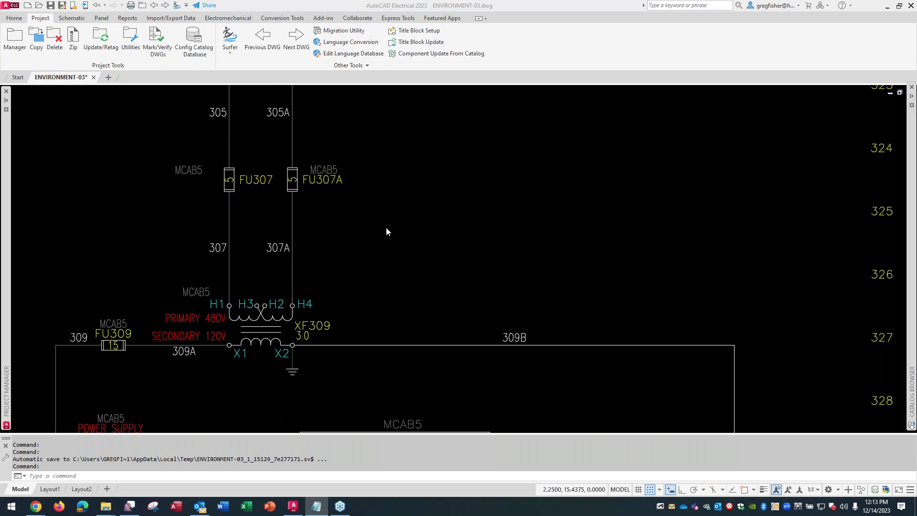
pyautogui.hotkey('alt', 'Tab')
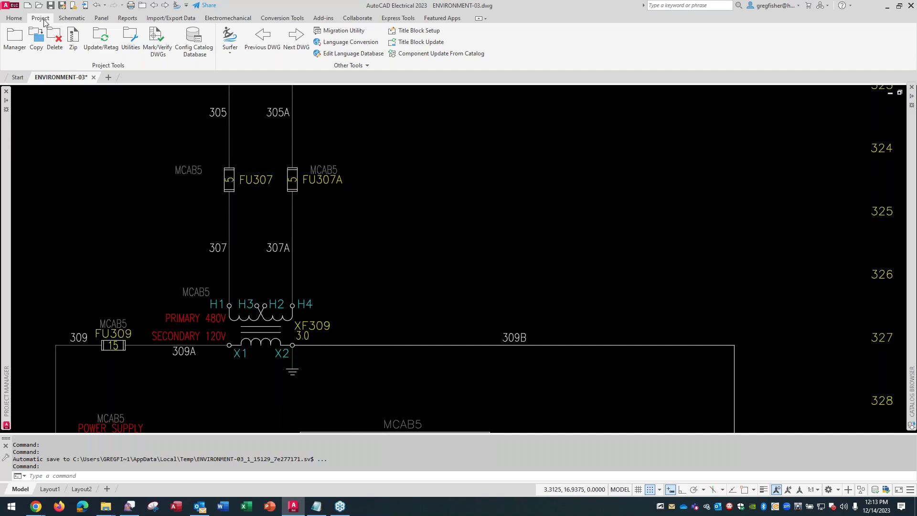
pyautogui.click(195, 53)
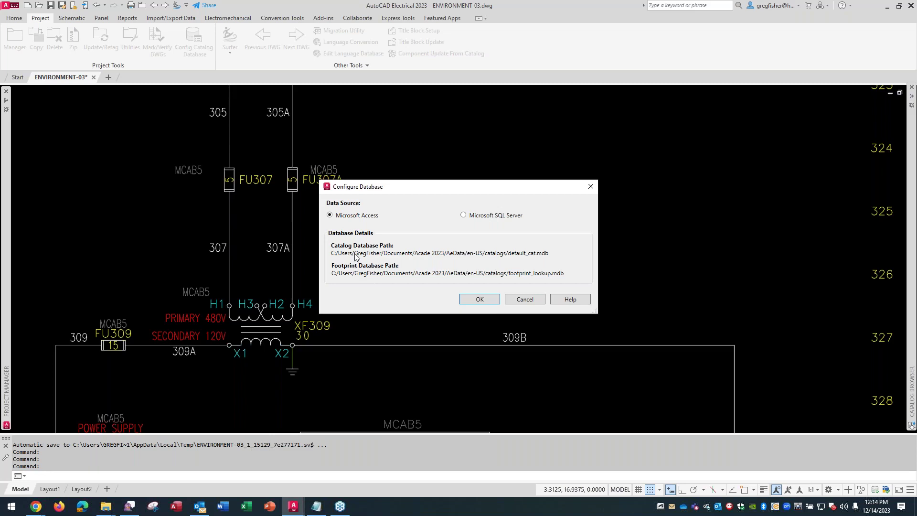
pyautogui.click(525, 299)
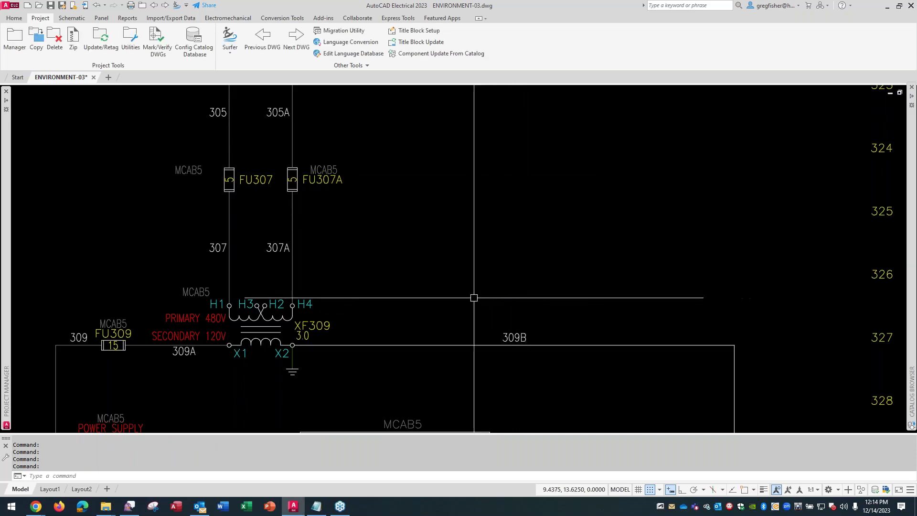
# - On the Schematic tab, check Insert WBlocked Circuit's default User folder, then cancel
pyautogui.click(72, 18)
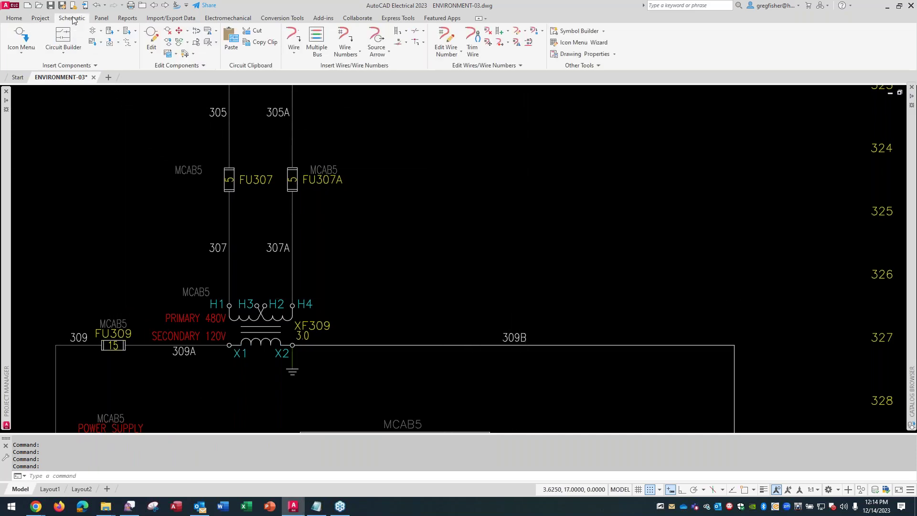
pyautogui.click(101, 45)
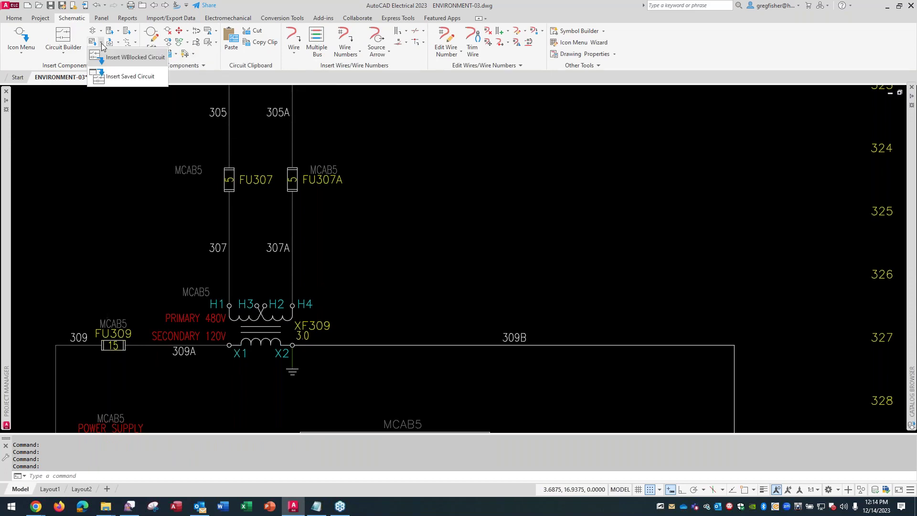
pyautogui.click(112, 56)
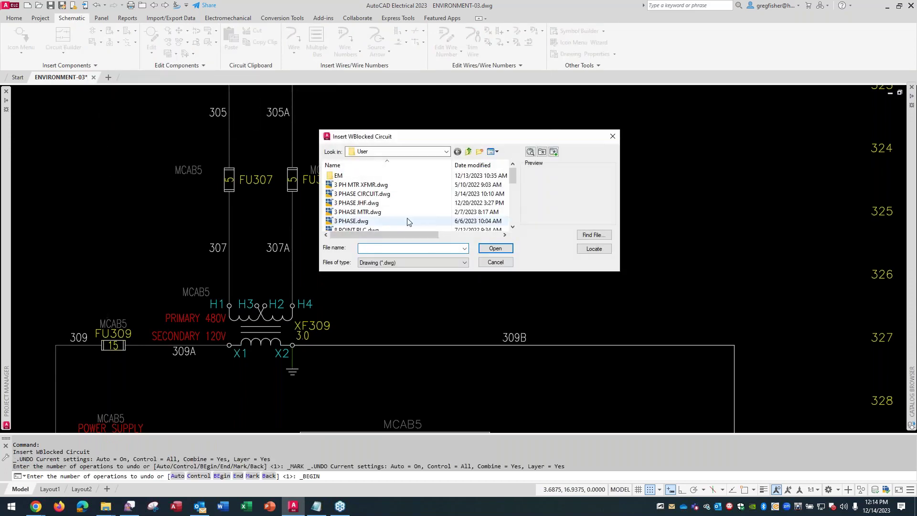
pyautogui.click(446, 151)
pyautogui.click(446, 152)
pyautogui.click(446, 152)
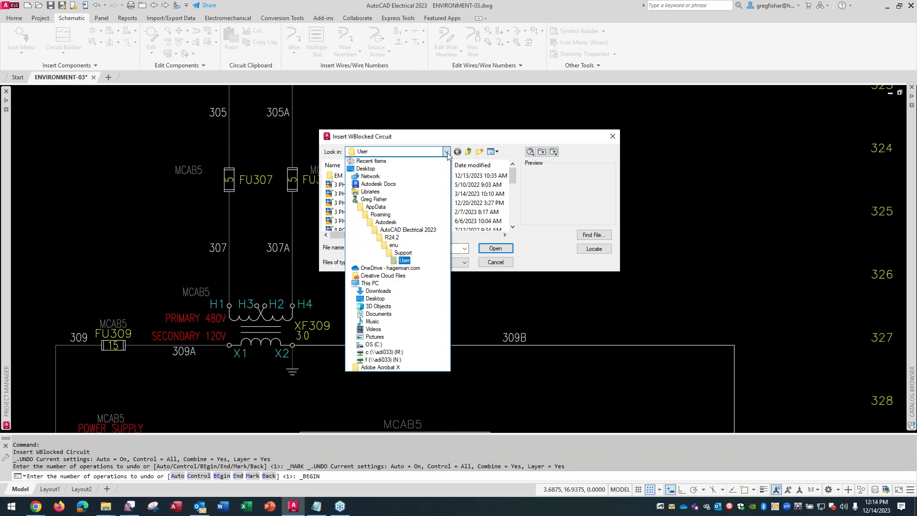
pyautogui.click(448, 152)
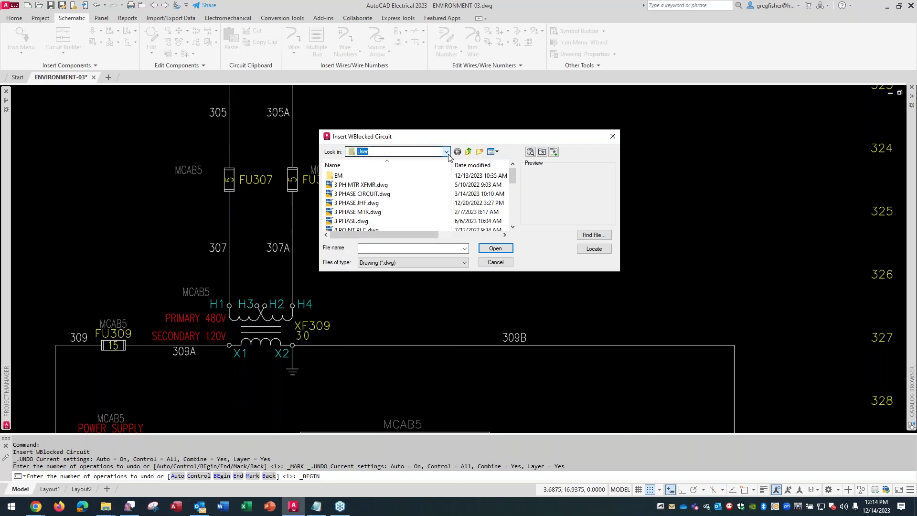
pyautogui.click(490, 263)
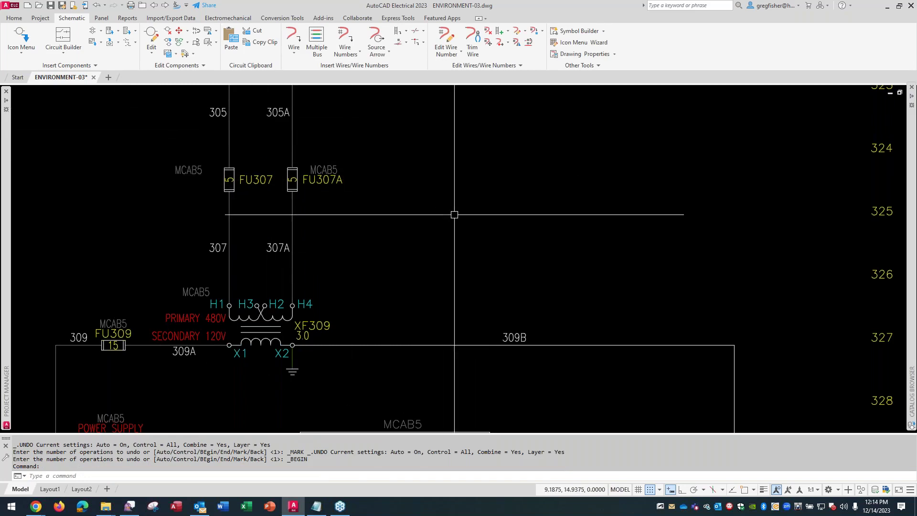
# - Check the Insert Saved Circuit menu of user circuits and close it without inserting
pyautogui.click(102, 45)
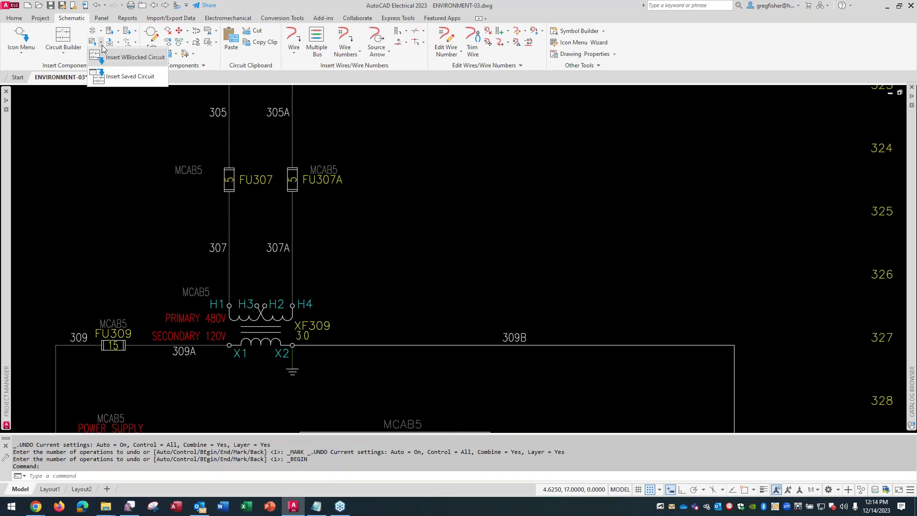
pyautogui.click(114, 79)
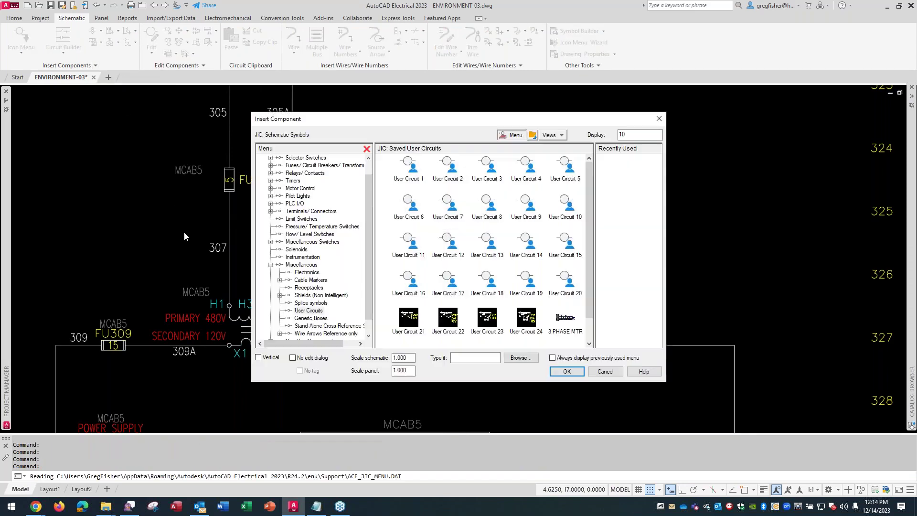
pyautogui.click(605, 371)
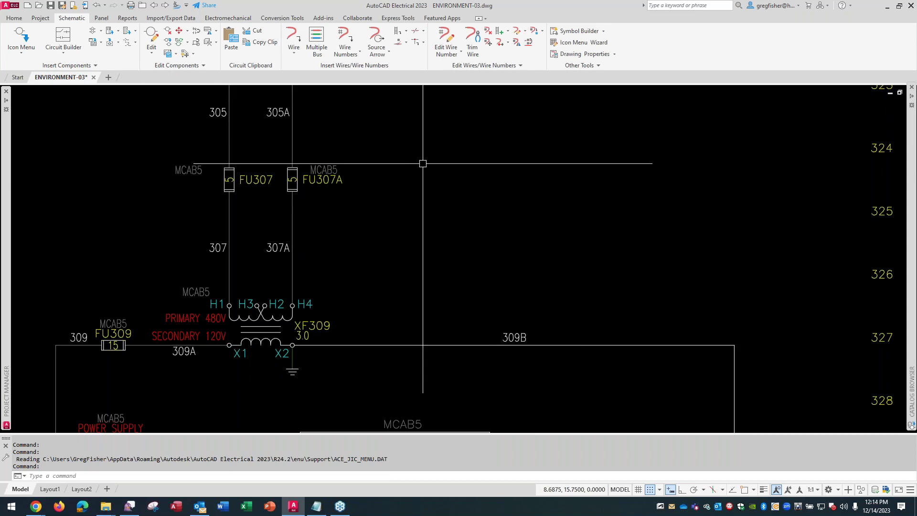
# - Frame the transformer circuit and add a new circuit entry with Save Circuit to Icon Menu
pyautogui.moveTo(407, 189); pyautogui.dragTo(487, 207, button='middle')
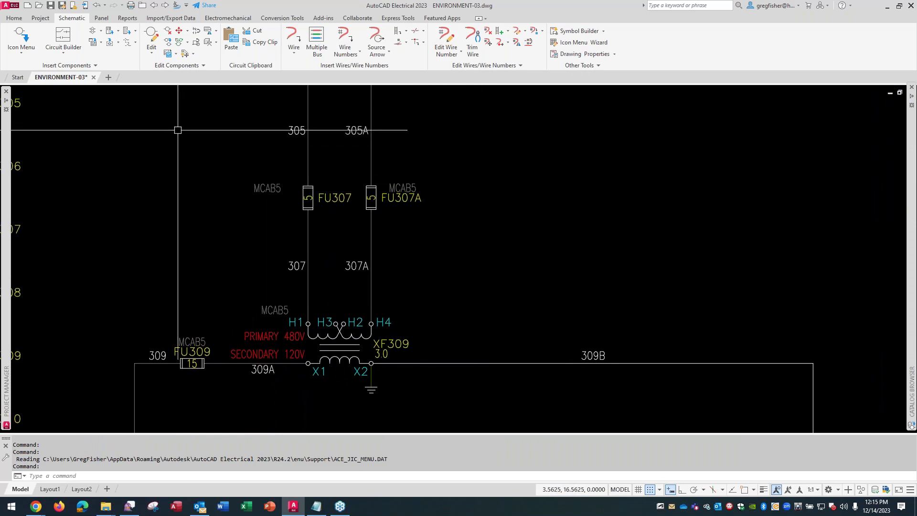
pyautogui.click(176, 54)
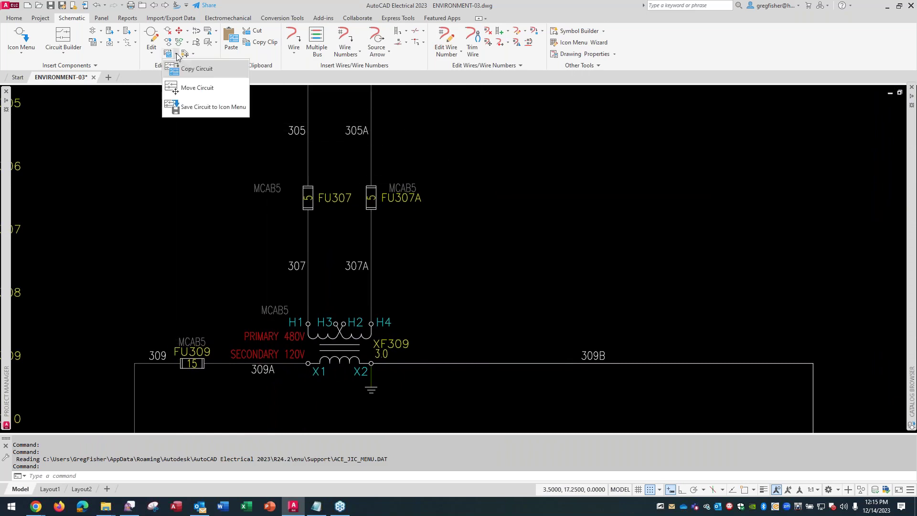
pyautogui.click(202, 108)
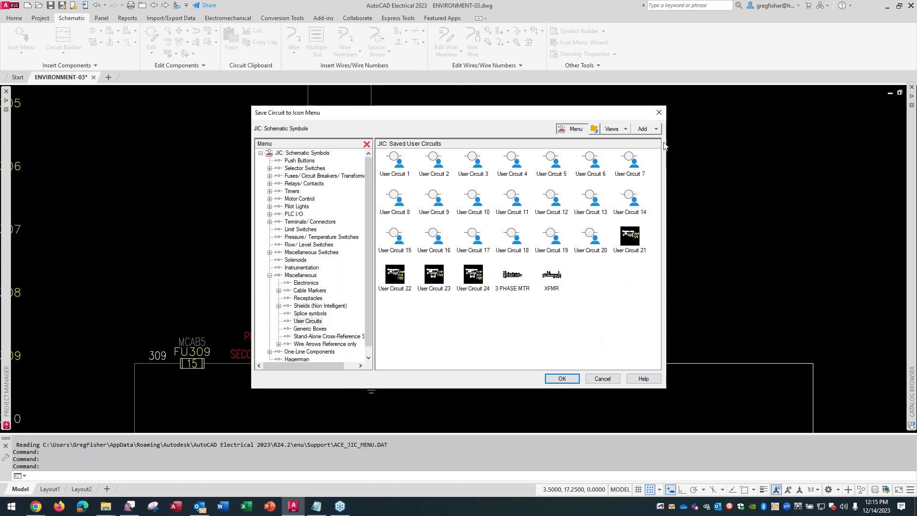
pyautogui.click(656, 130)
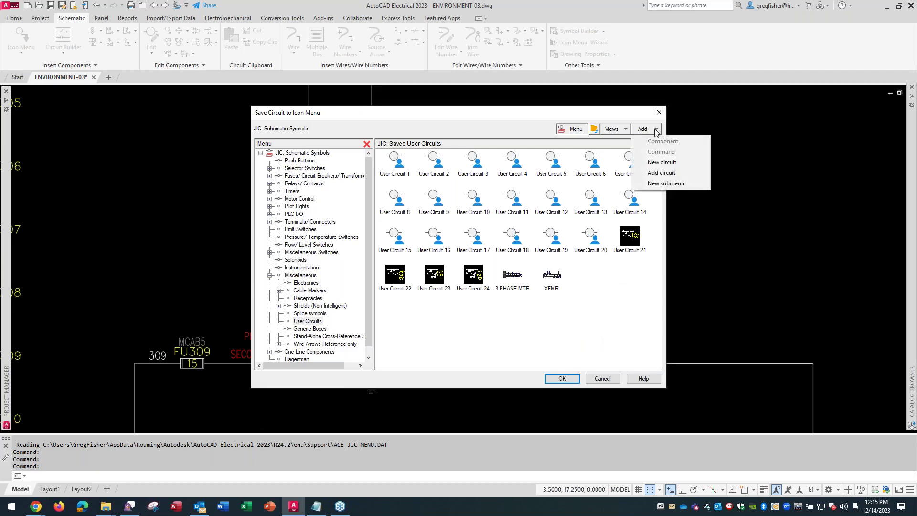
pyautogui.click(652, 165)
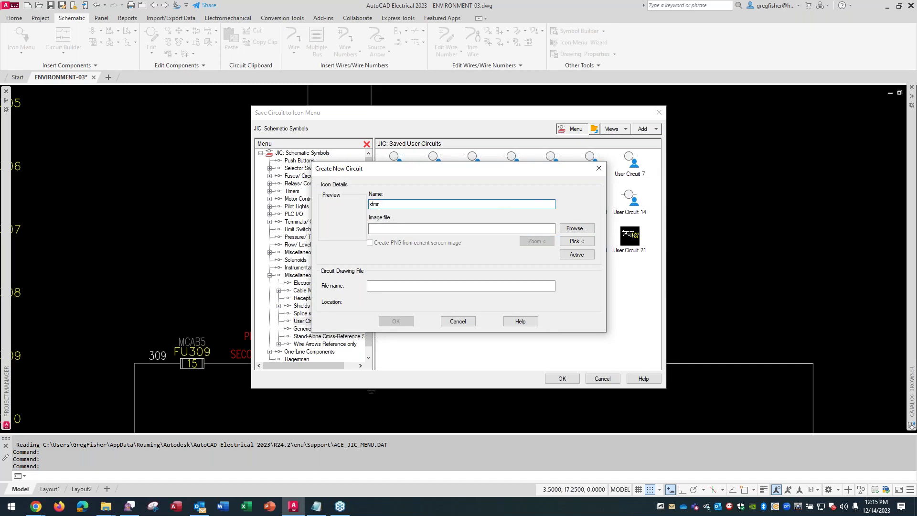
# - Set the circuit name, image file and drawing file name to XFMR_1
pyautogui.press('BackSpace')
pyautogui.press('BackSpace')
pyautogui.press('BackSpace')
pyautogui.press('BackSpace')
pyautogui.write('XFMR_1')
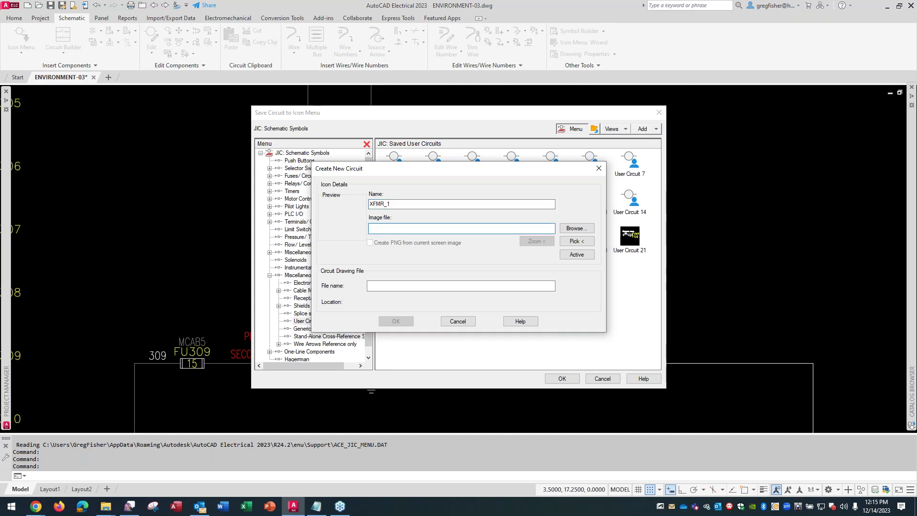
pyautogui.write('XM')
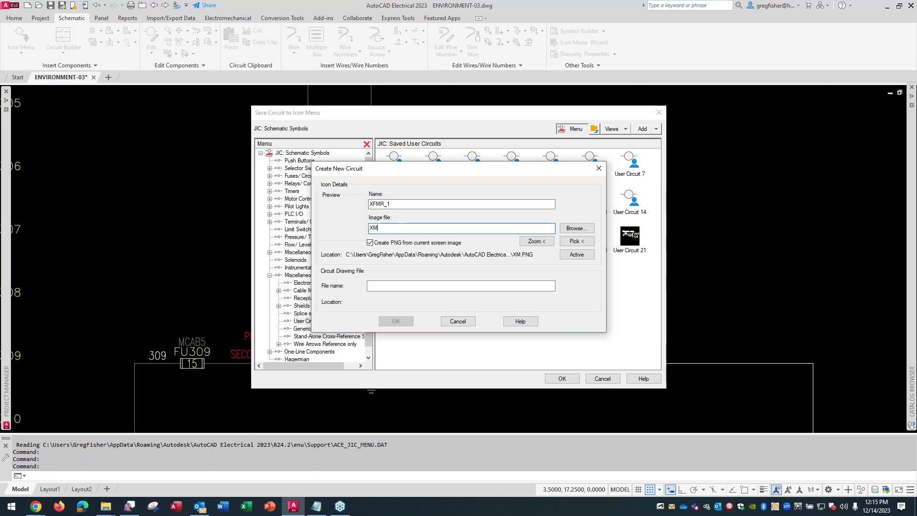
pyautogui.press('BackSpace')
pyautogui.write('FMR')
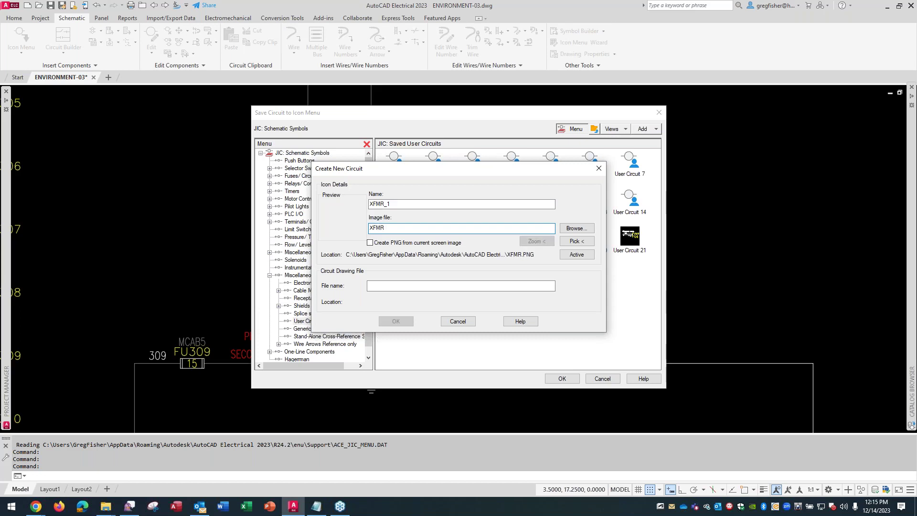
pyautogui.write('_')
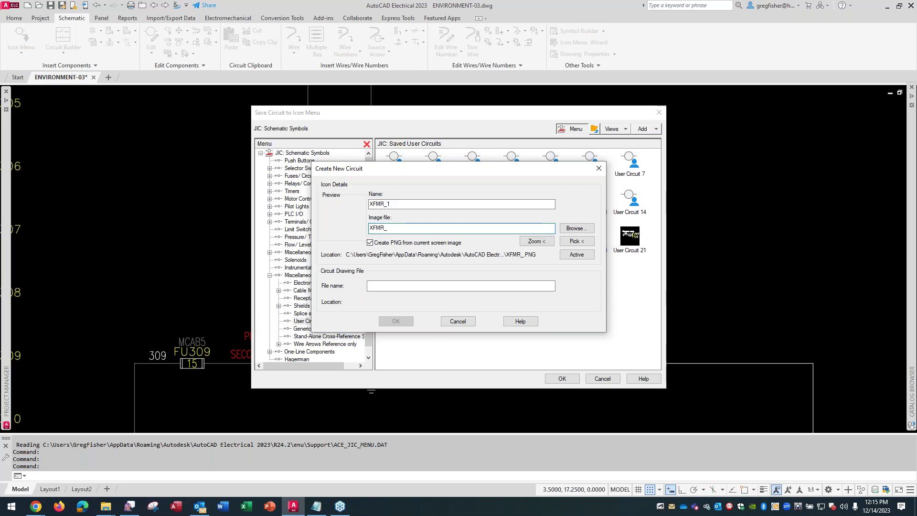
pyautogui.write('1')
pyautogui.click(405, 286)
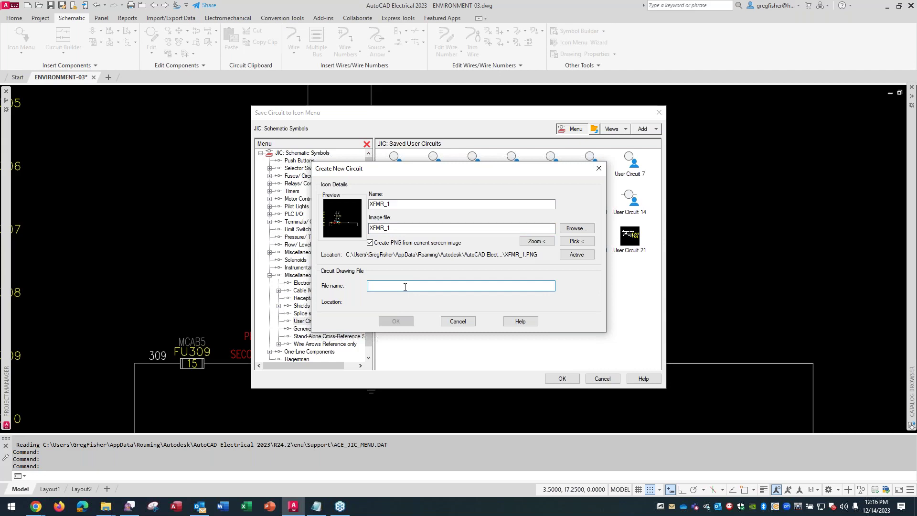
pyautogui.write('XFM')
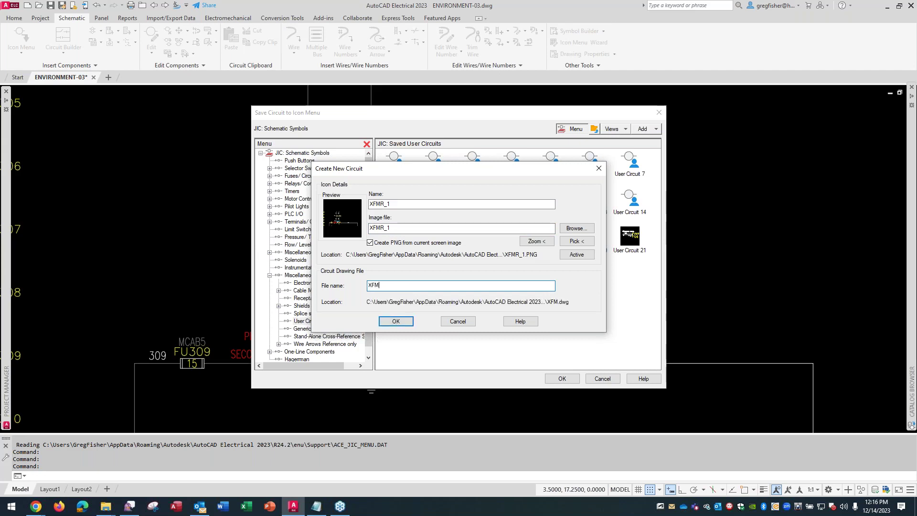
pyautogui.write('R_1')
pyautogui.click(396, 322)
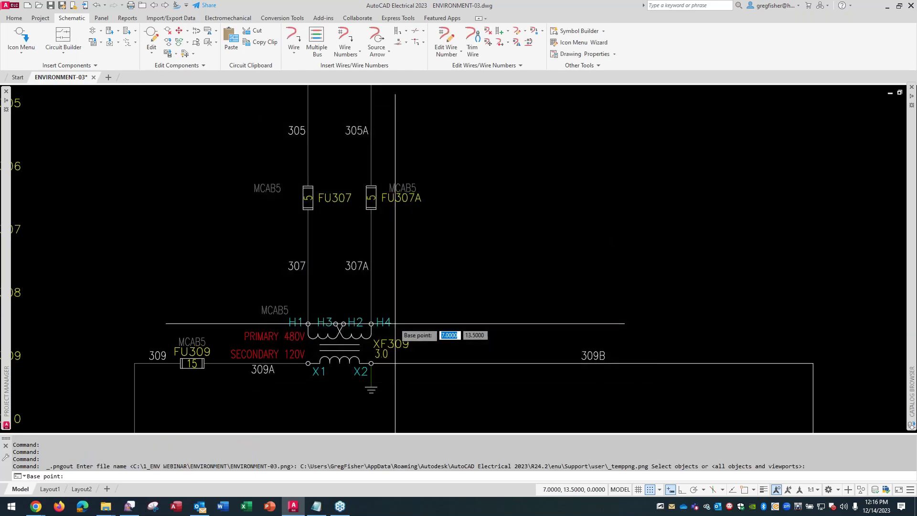
pyautogui.click(308, 363)
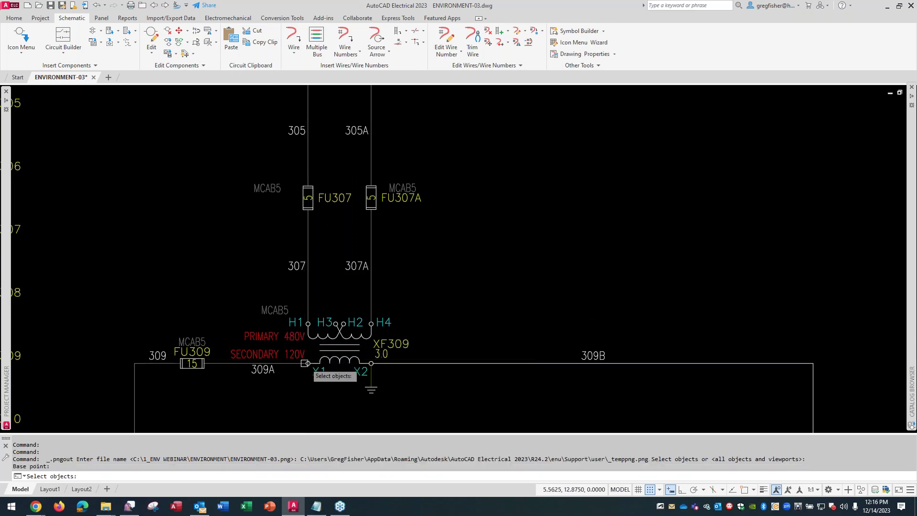
pyautogui.click(431, 198)
pyautogui.click(301, 284)
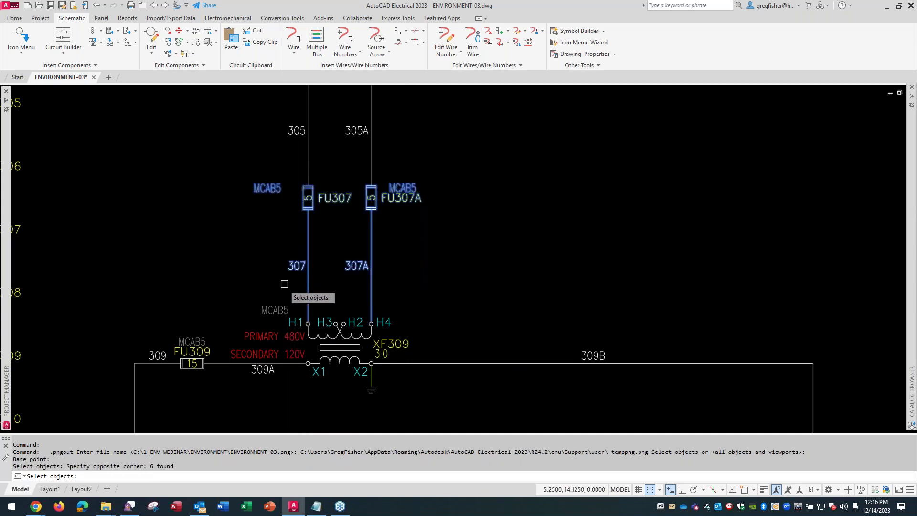
pyautogui.click(324, 323)
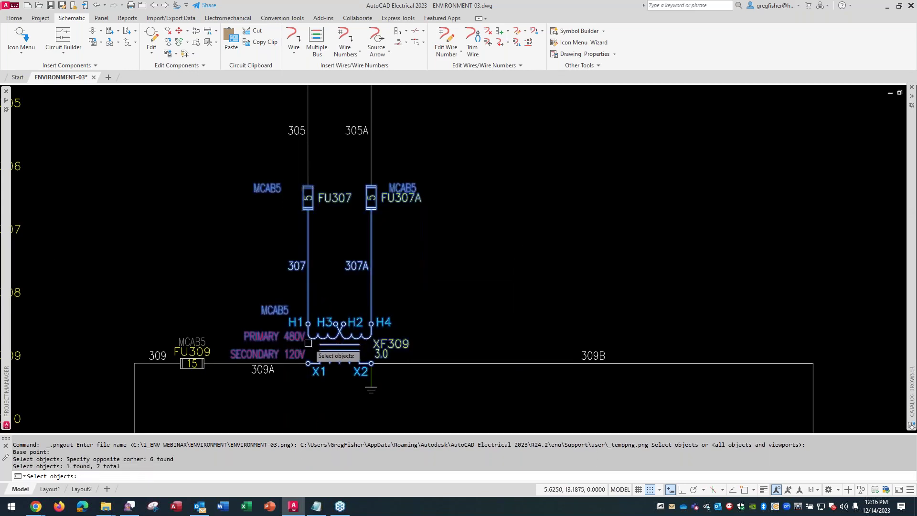
pyautogui.click(296, 364)
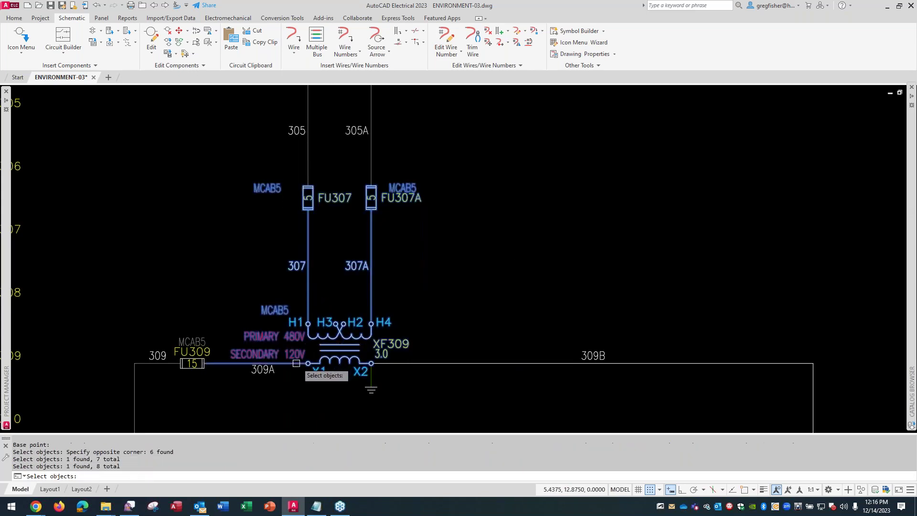
pyautogui.click(399, 364)
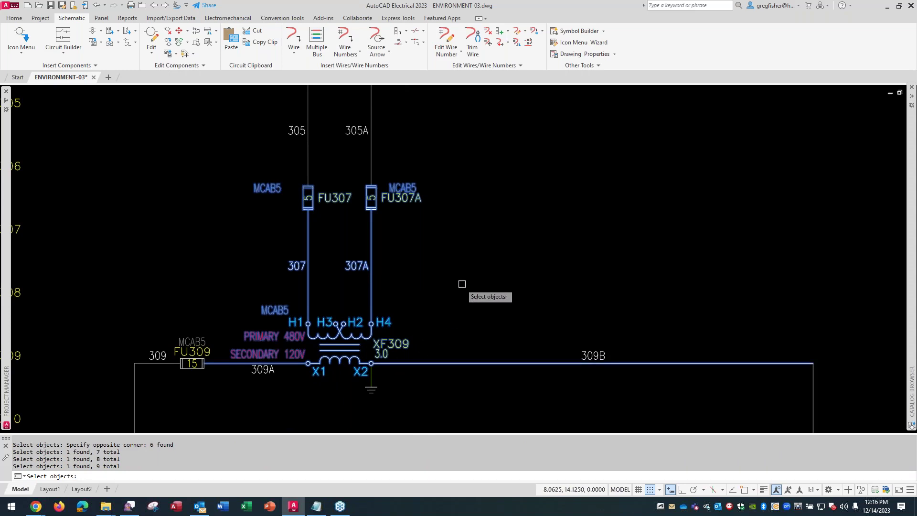
pyautogui.press('Return')
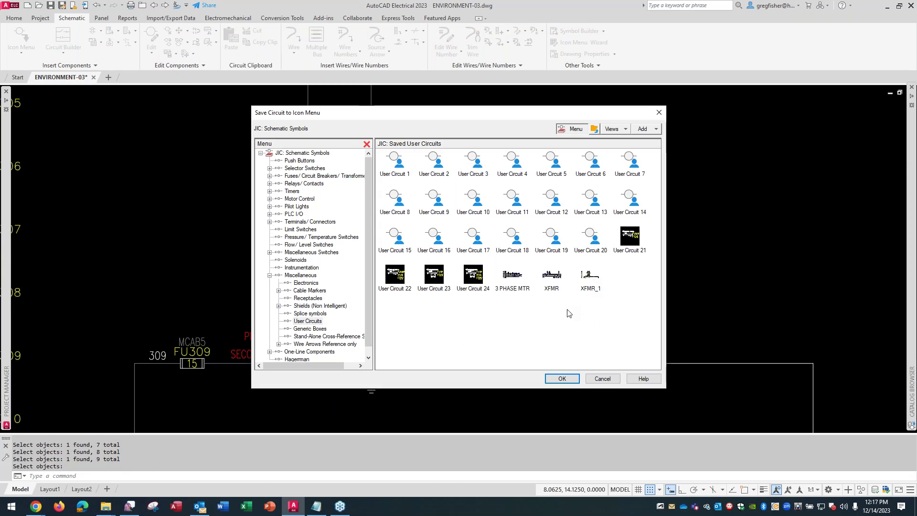
pyautogui.click(603, 379)
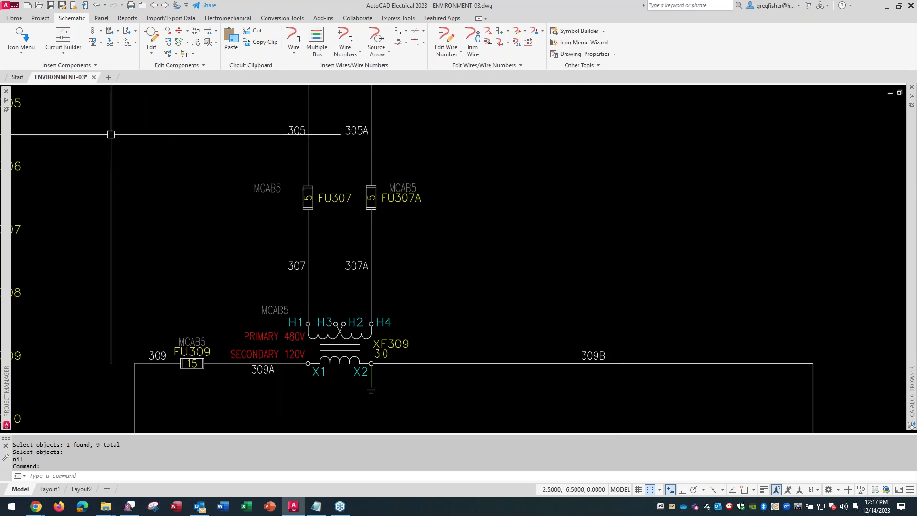
# - Draw a small square right of fuses FU307 and FU307A and put it on layer 0
pyautogui.click(15, 19)
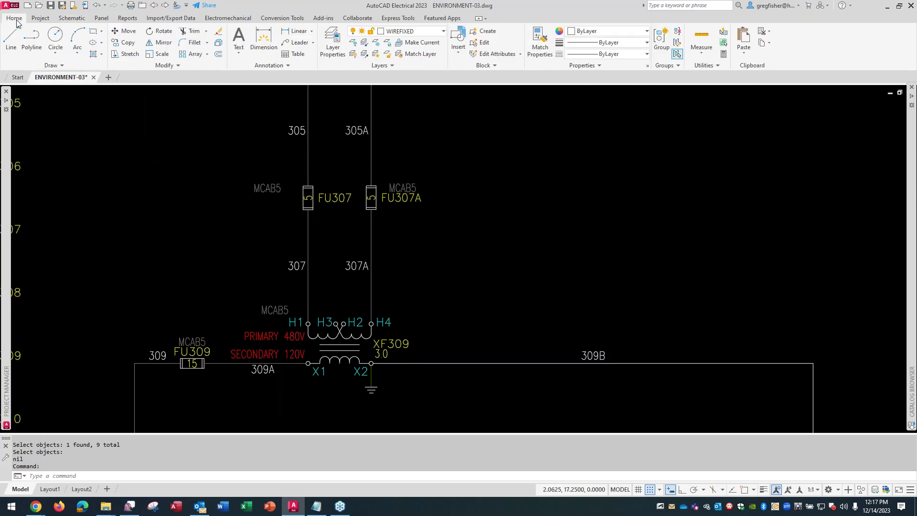
pyautogui.click(94, 32)
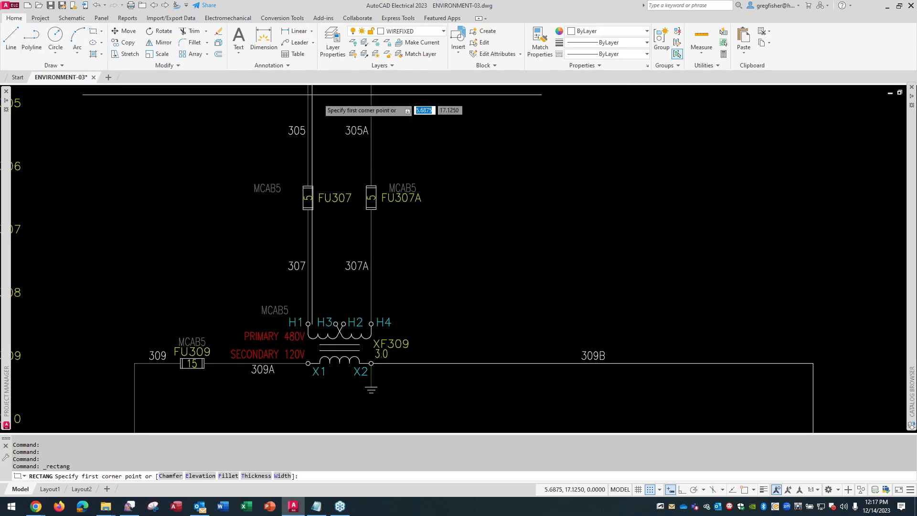
pyautogui.click(502, 260)
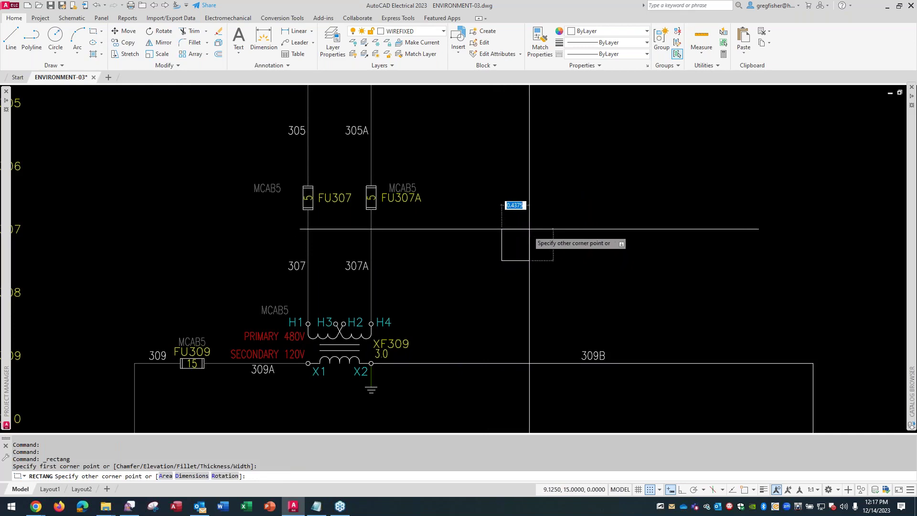
pyautogui.click(553, 210)
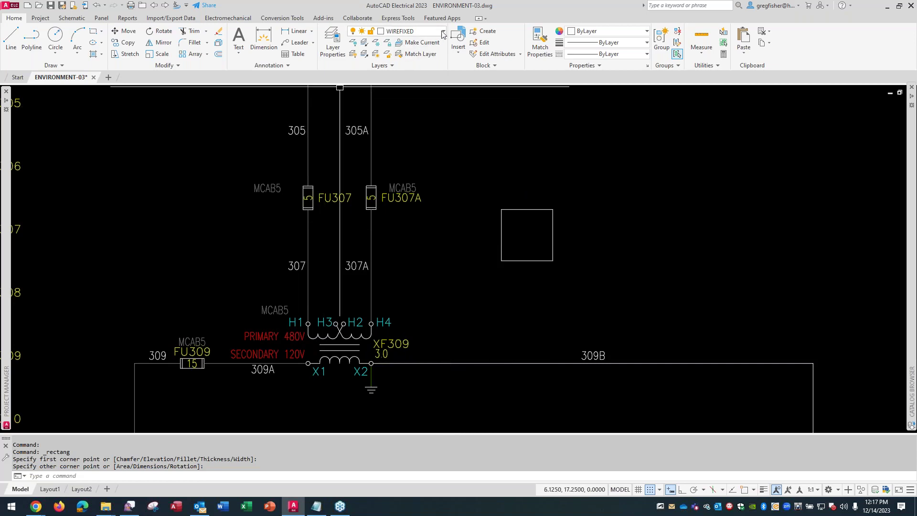
pyautogui.click(526, 209)
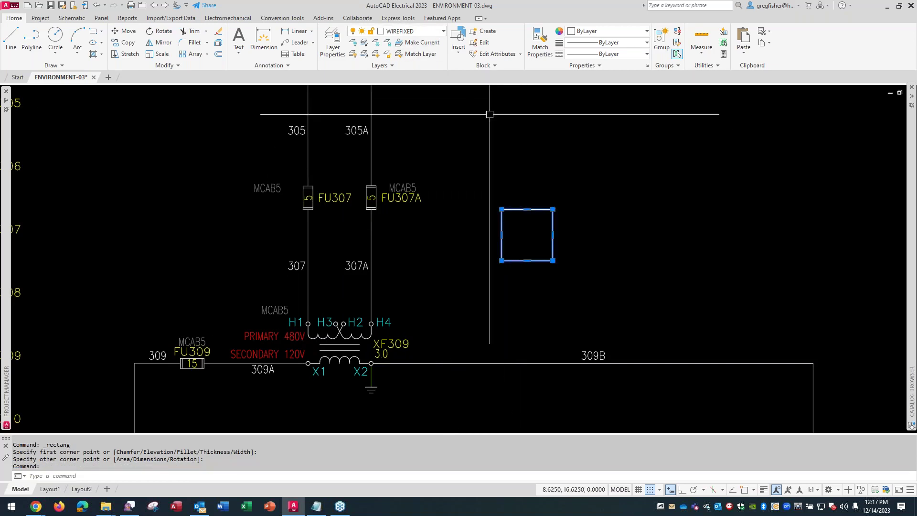
pyautogui.click(443, 32)
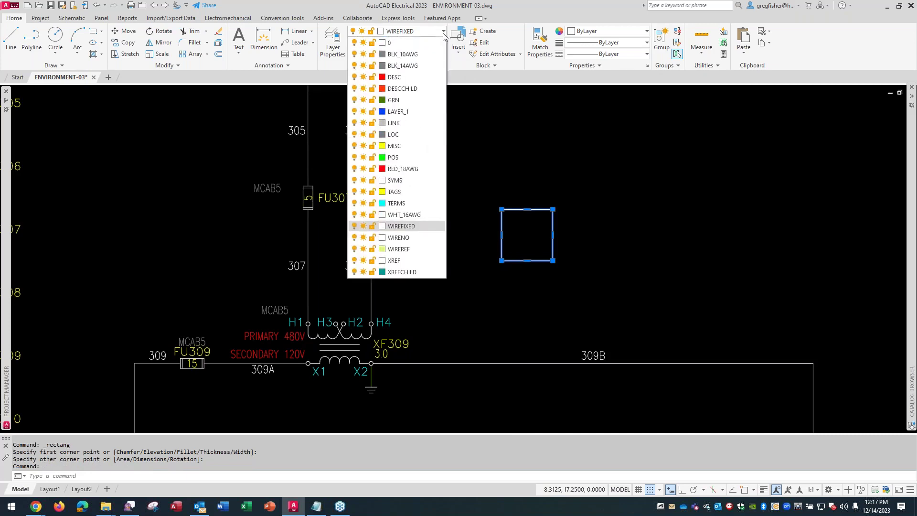
pyautogui.click(435, 44)
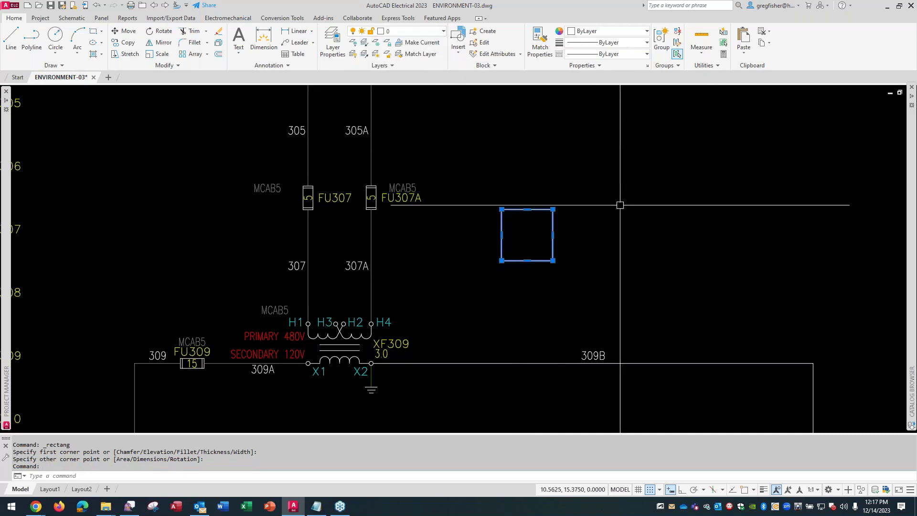
pyautogui.press('Escape')
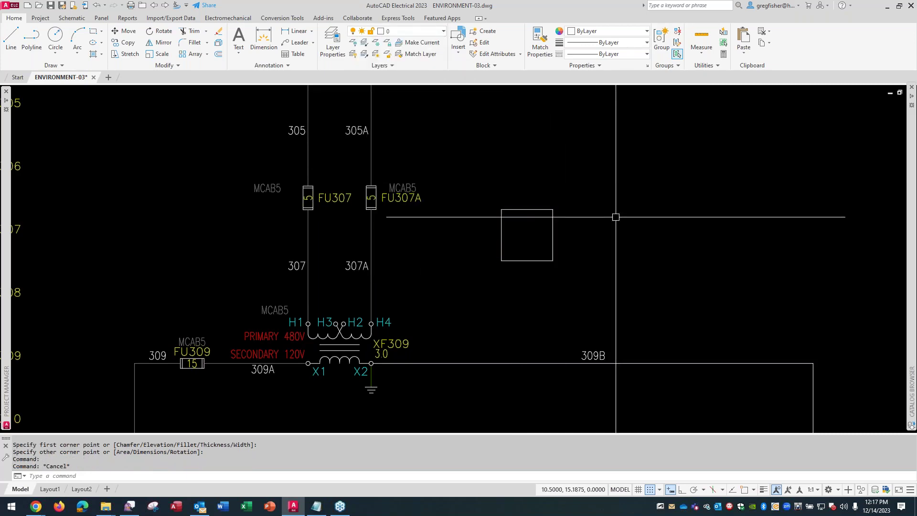
pyautogui.click(71, 18)
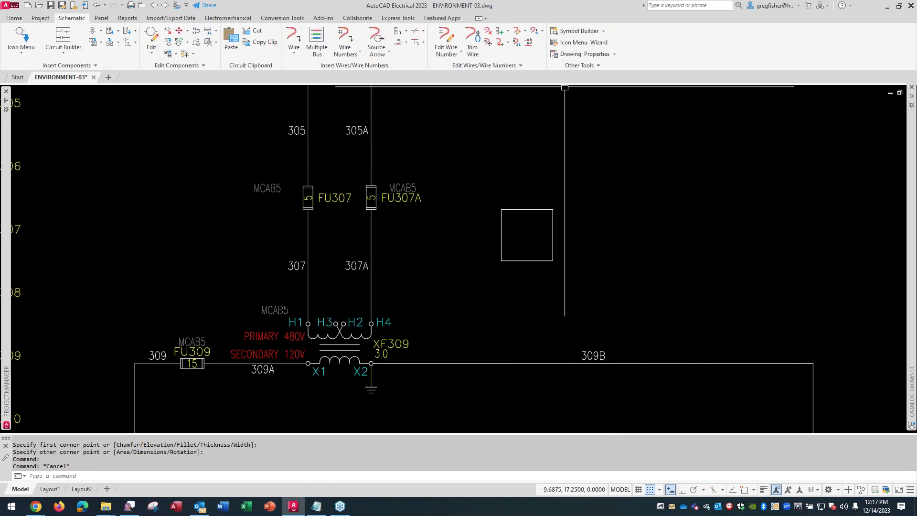
# - Build a (CB) Circuit breakers symbol from the square, inserted at the square's centre
pyautogui.click(576, 31)
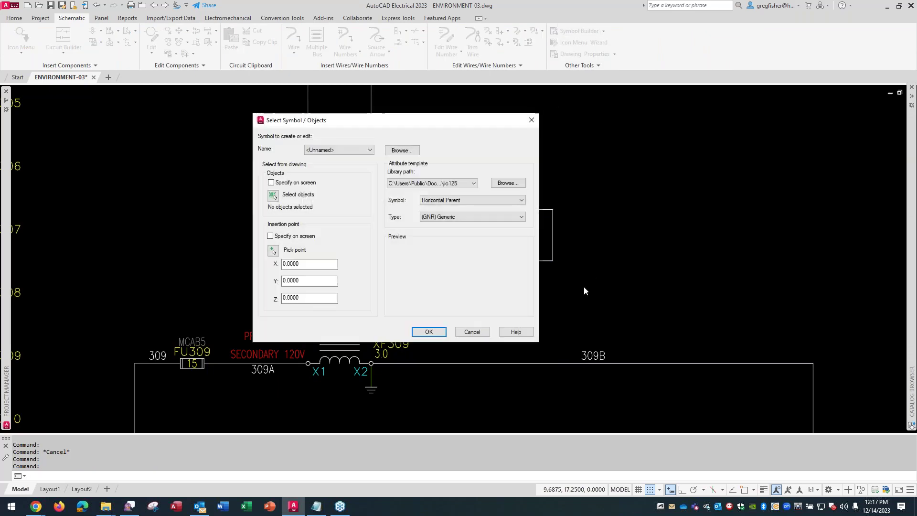
pyautogui.click(274, 196)
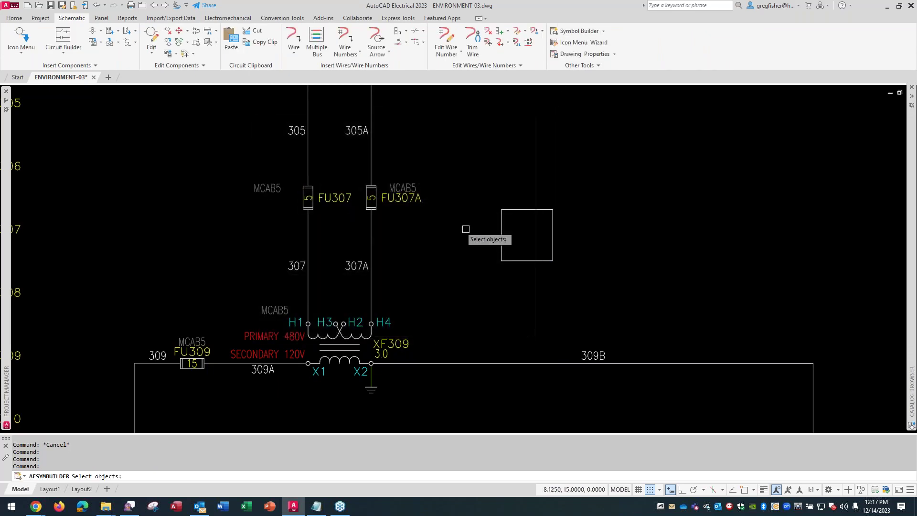
pyautogui.click(502, 241)
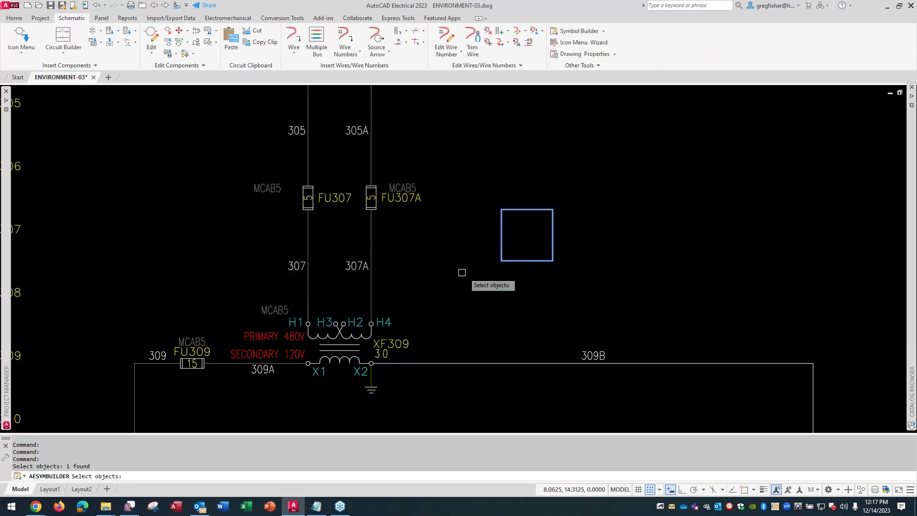
pyautogui.press('Return')
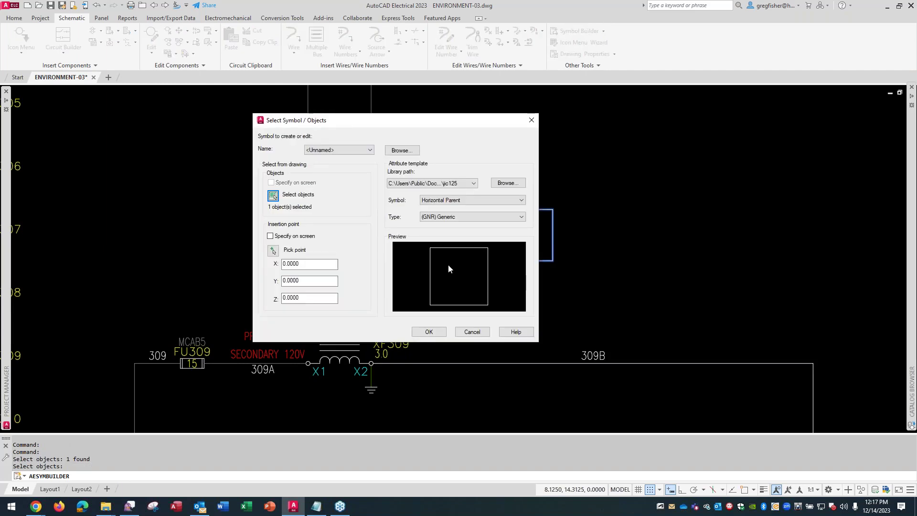
pyautogui.click(273, 251)
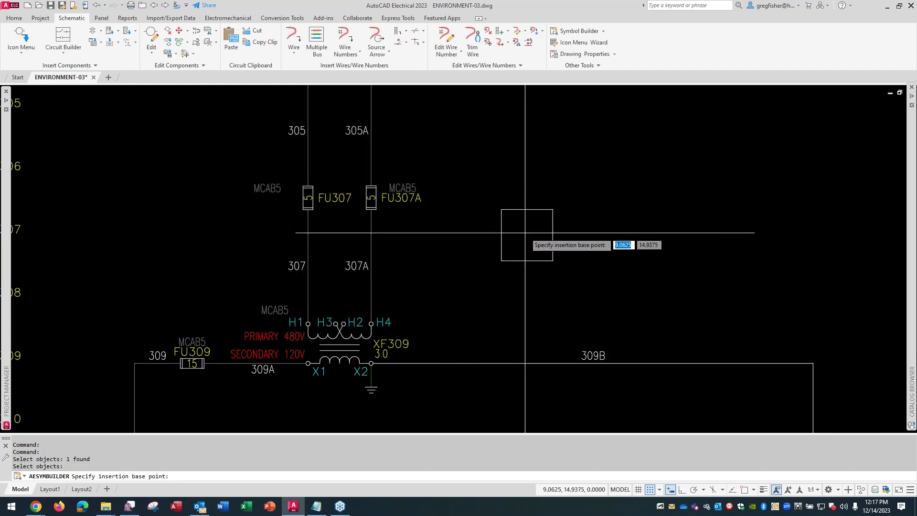
pyautogui.click(525, 233)
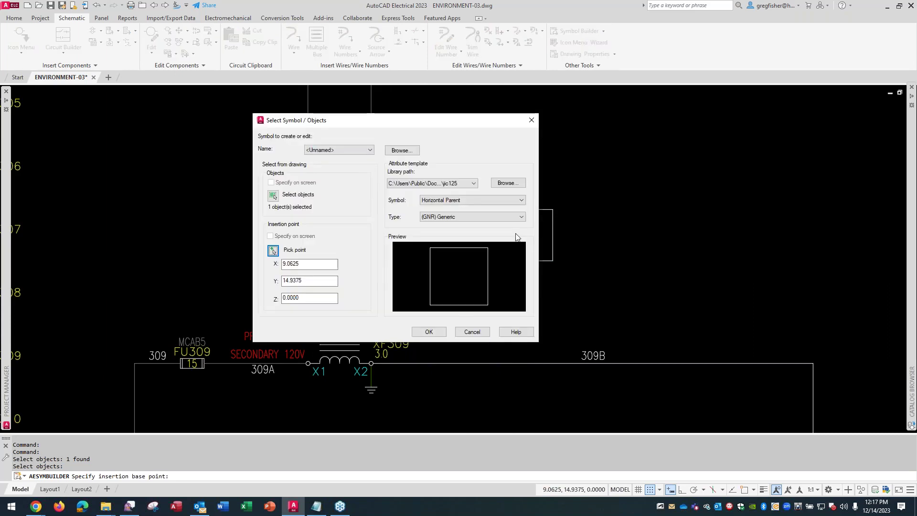
pyautogui.click(517, 218)
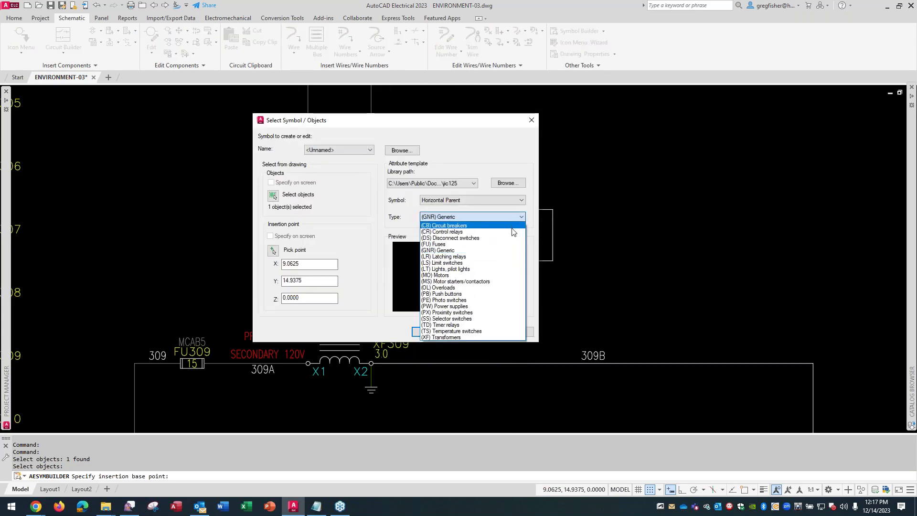
pyautogui.click(512, 227)
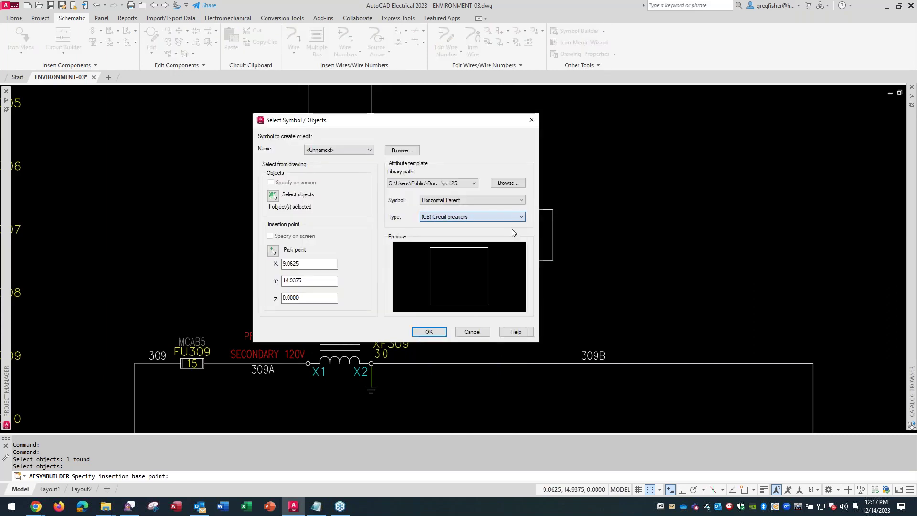
pyautogui.click(443, 332)
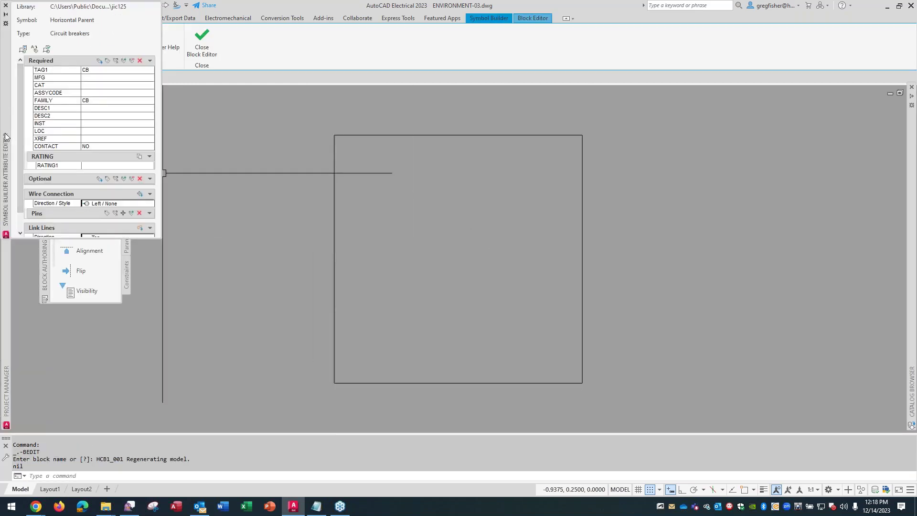
# - Move the Attribute Editor palette aside and finish the symbol to show HCB1_002's Save Symbol dialog
pyautogui.moveTo(48, 215)
pyautogui.moveTo(53, 239); pyautogui.dragTo(138, 239)
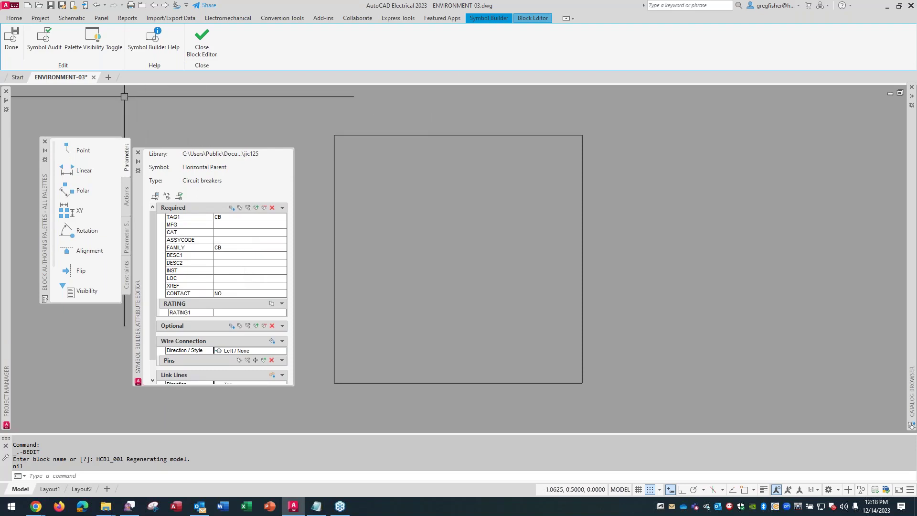
pyautogui.click(11, 42)
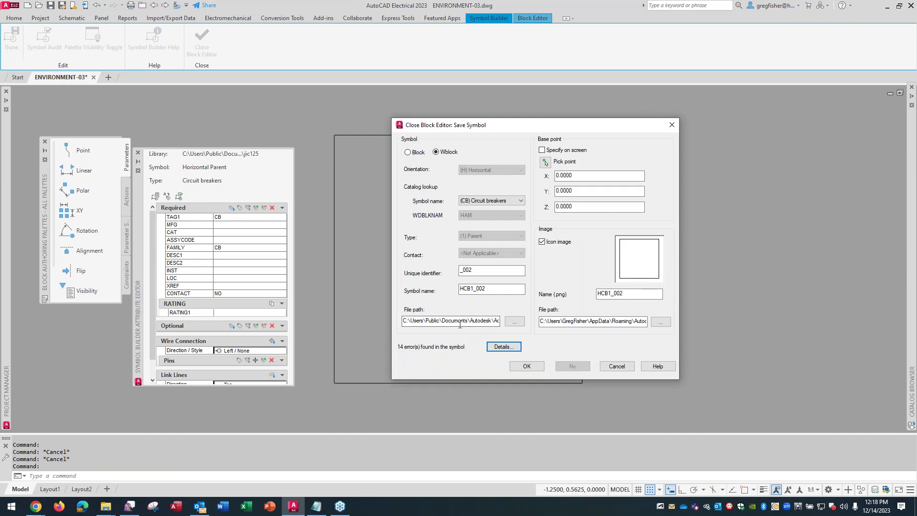
# - Browse folders for the symbol's file path, then cancel the folder browser and the Save Symbol dialog
pyautogui.click(459, 325)
pyautogui.click(515, 322)
pyautogui.scroll(-3, 558, 255)
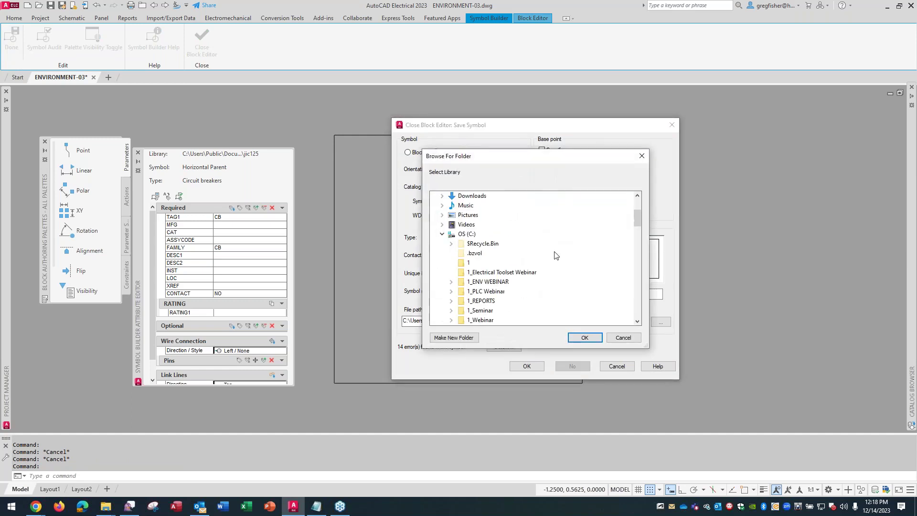
pyautogui.scroll(-3, 554, 254)
pyautogui.scroll(-7, 549, 258)
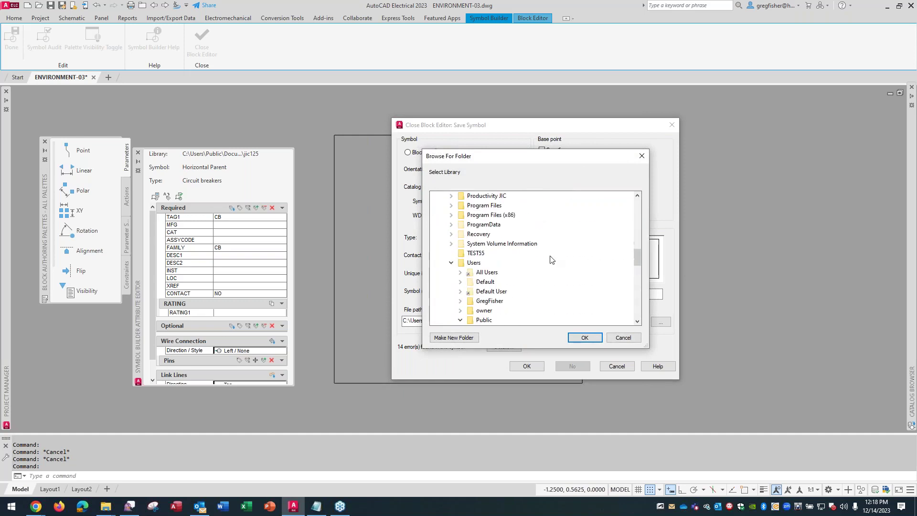
pyautogui.scroll(-3, 550, 261)
pyautogui.scroll(-5, 547, 267)
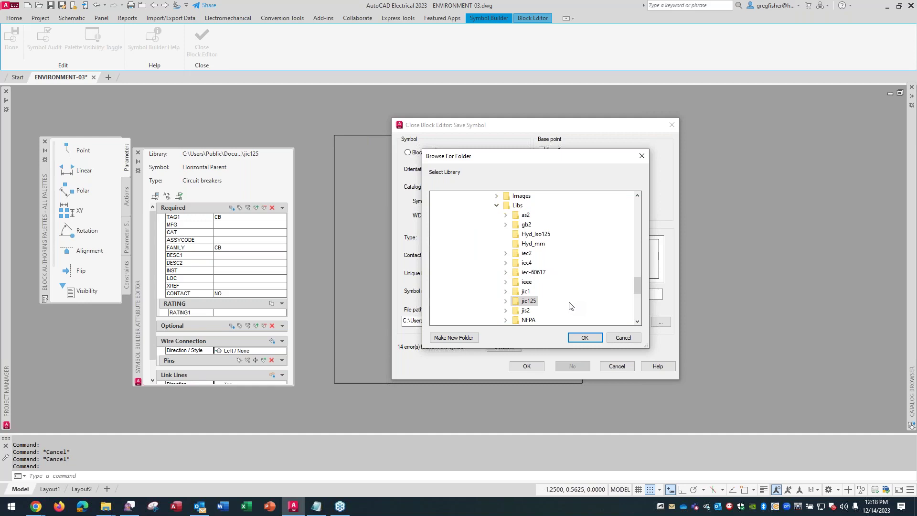
pyautogui.click(616, 340)
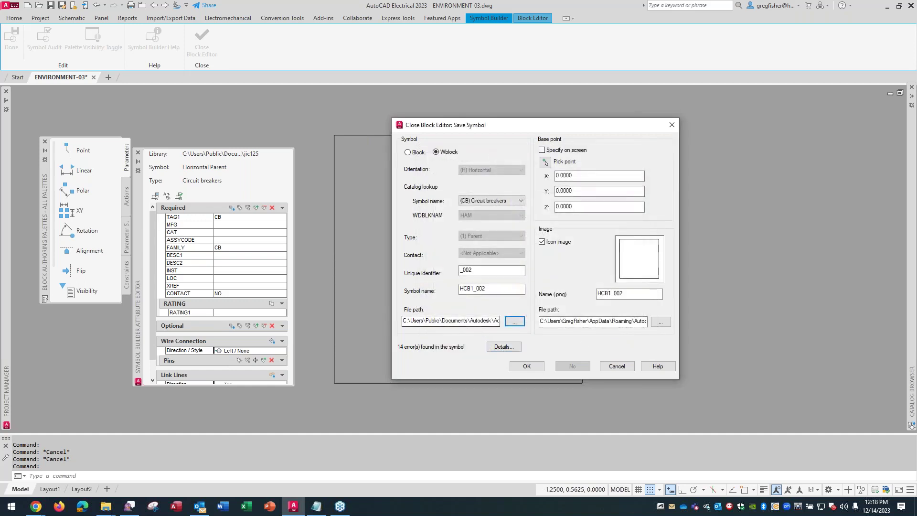
pyautogui.click(617, 366)
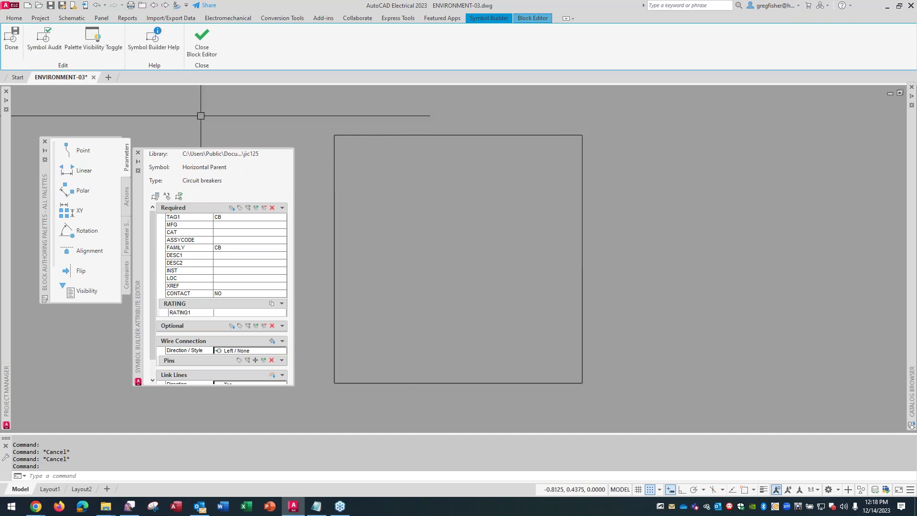
# - Leave the symbol editor and close ENVIRONMENT-03 without saving its changes
pyautogui.click(201, 50)
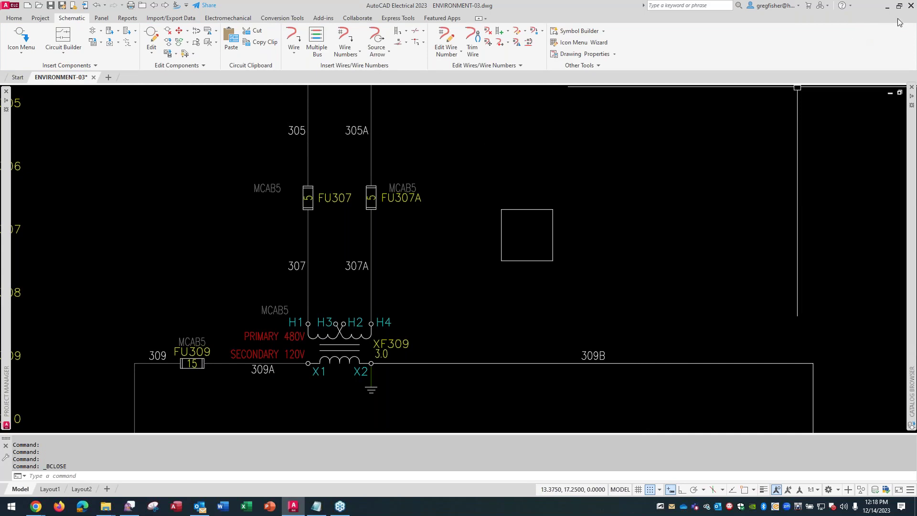
pyautogui.click(911, 5)
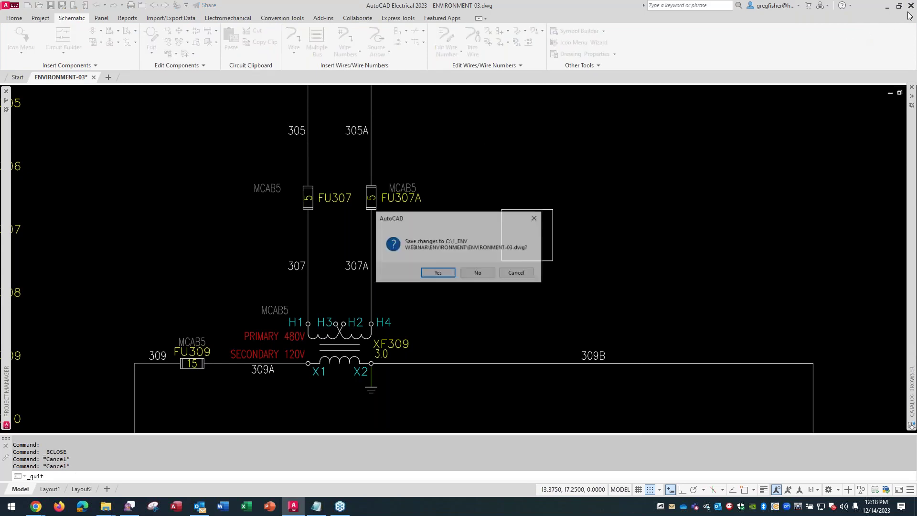
pyautogui.click(478, 273)
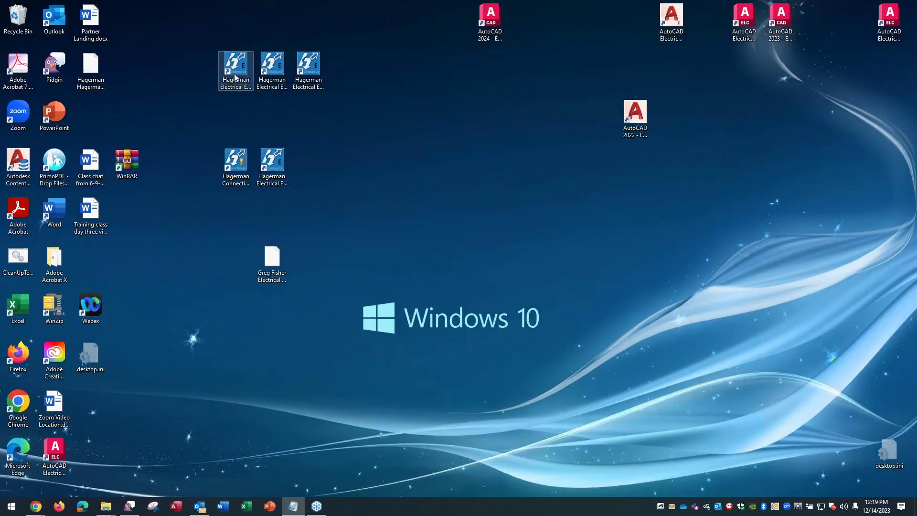
# - Start Hagerman Electrical Environment from its desktop shortcut and acknowledge the wd.env opened-file notice
pyautogui.doubleClick(234, 73)
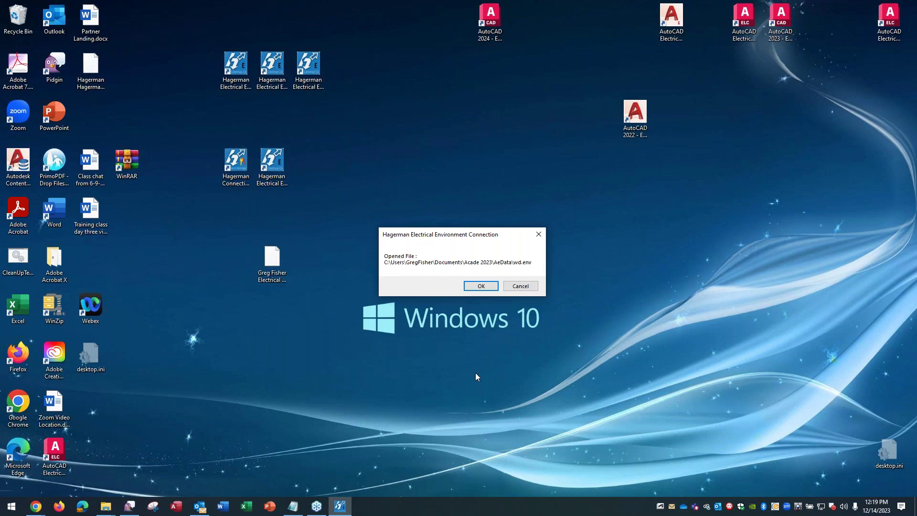
pyautogui.click(480, 286)
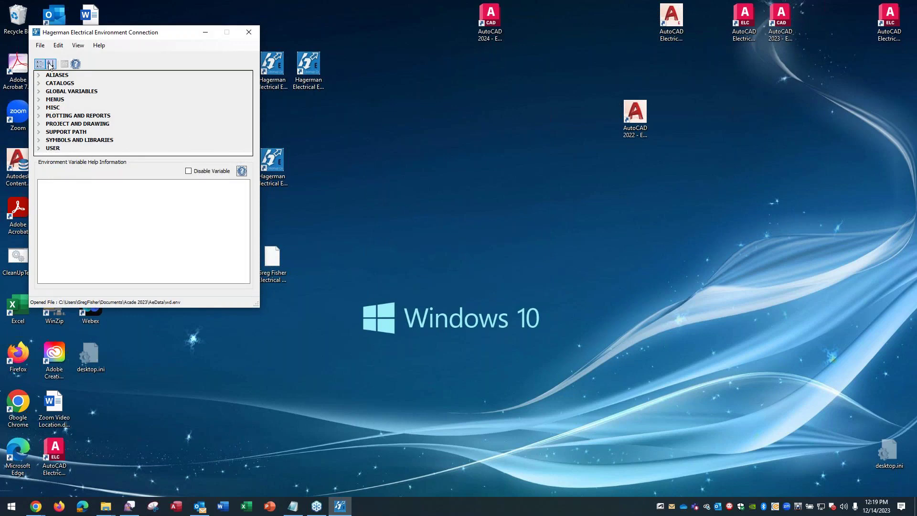
pyautogui.click(40, 47)
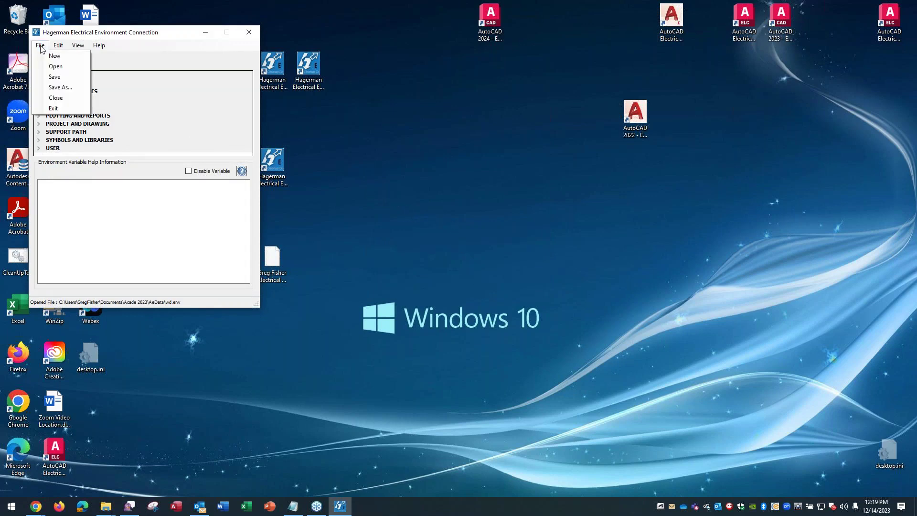
# - Open wd.env from the Documents\Acade 2023\AeData folder
pyautogui.click(56, 67)
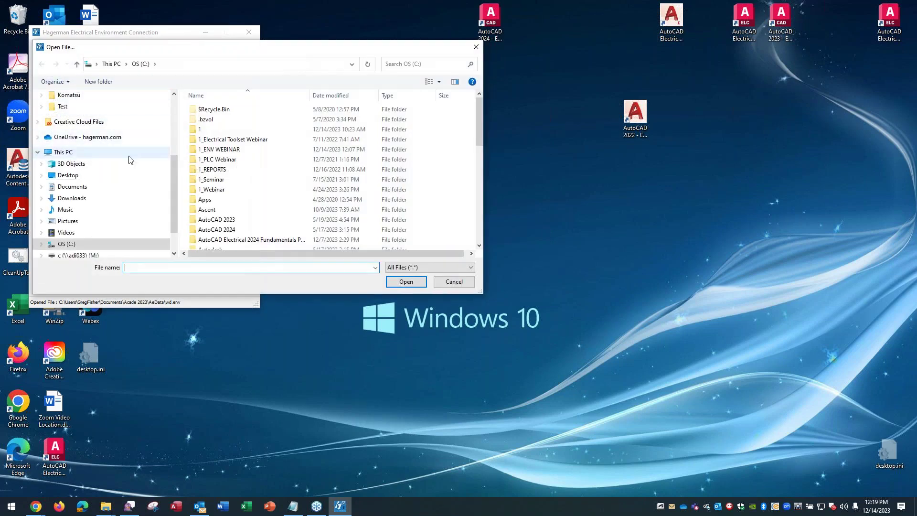
pyautogui.scroll(-6, 351, 183)
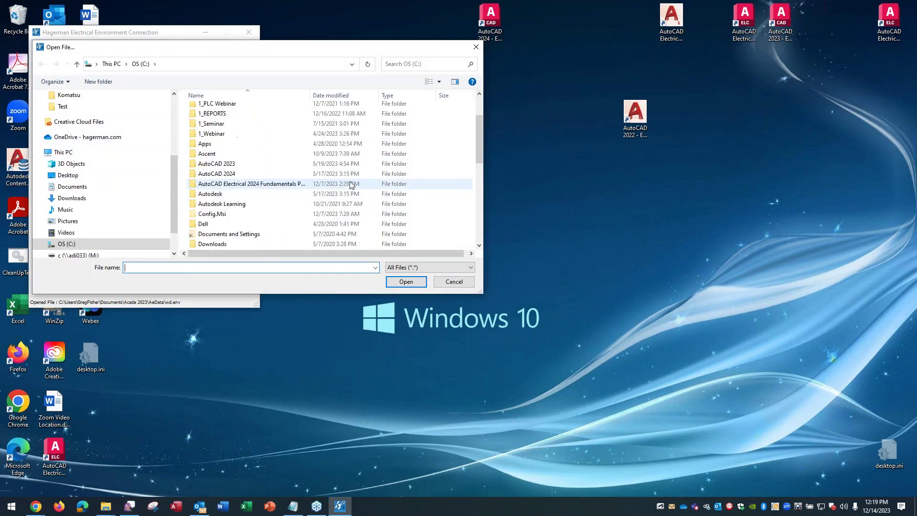
pyautogui.scroll(-2, 349, 183)
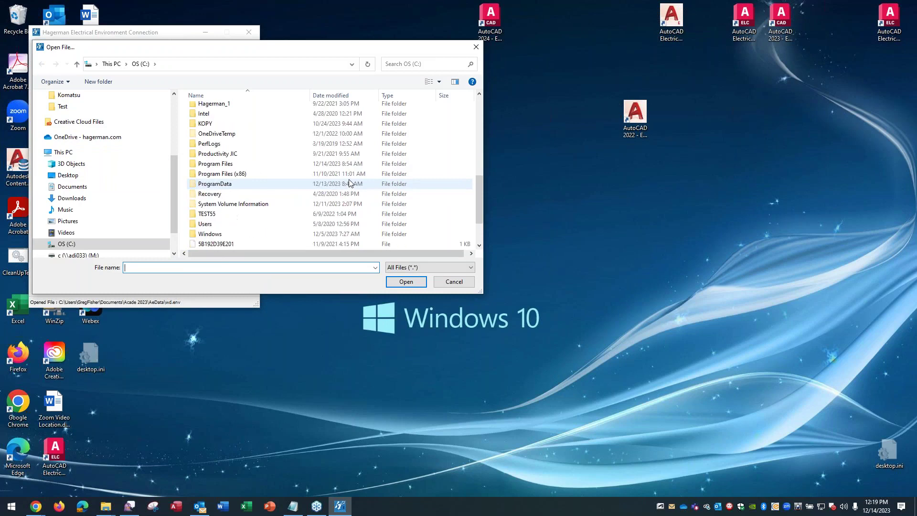
pyautogui.doubleClick(249, 229)
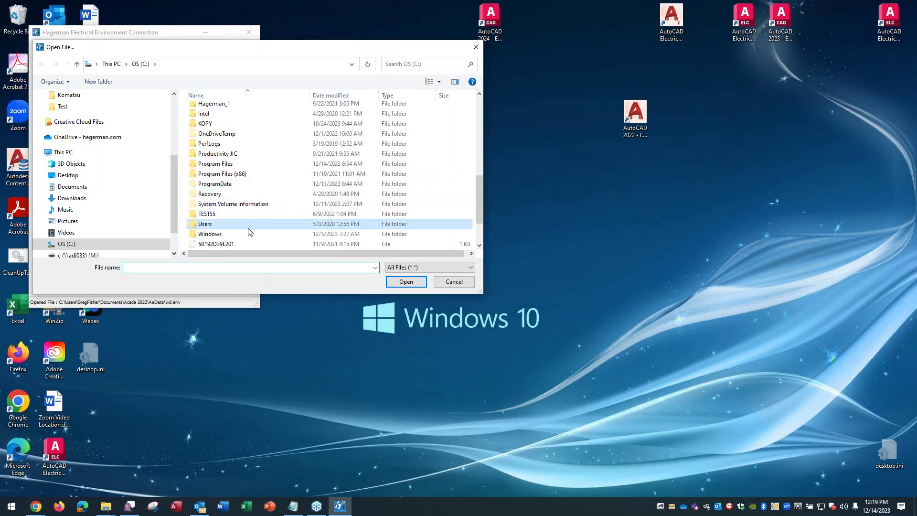
pyautogui.doubleClick(222, 141)
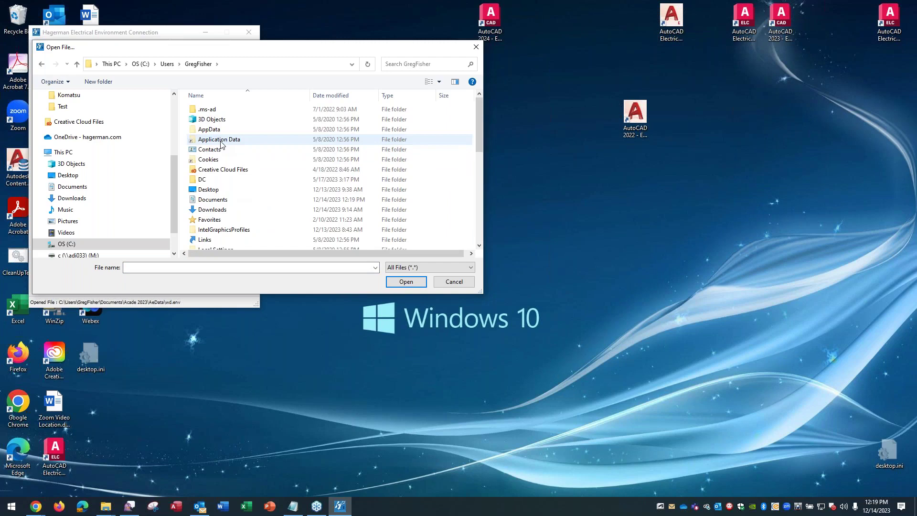
pyautogui.click(219, 202)
pyautogui.doubleClick(220, 203)
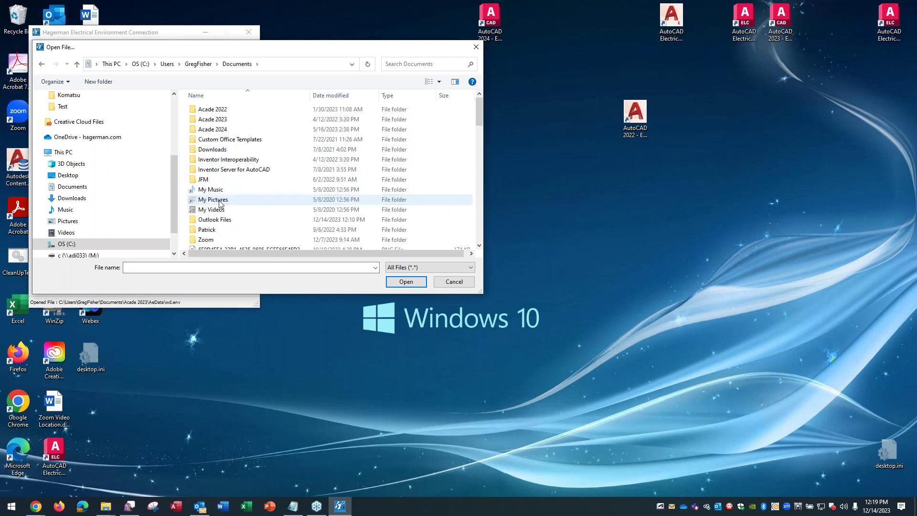
pyautogui.doubleClick(217, 119)
pyautogui.doubleClick(211, 110)
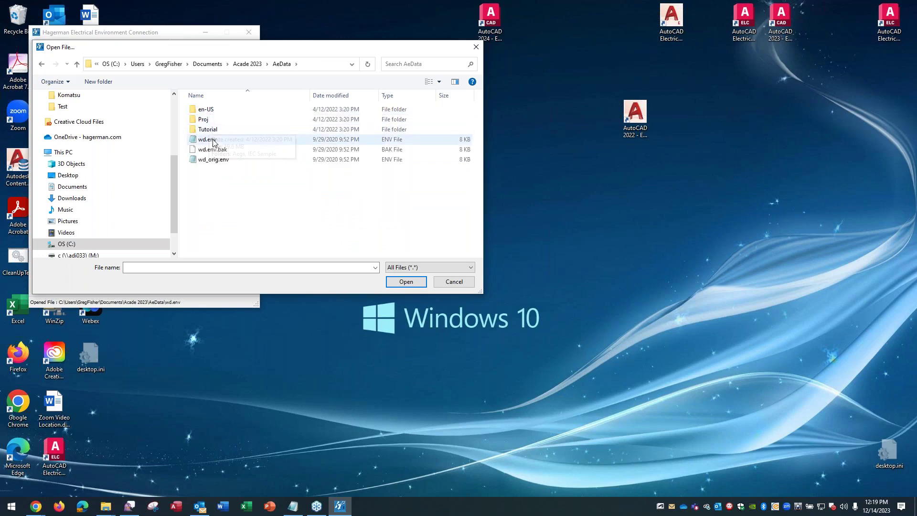
pyautogui.click(214, 143)
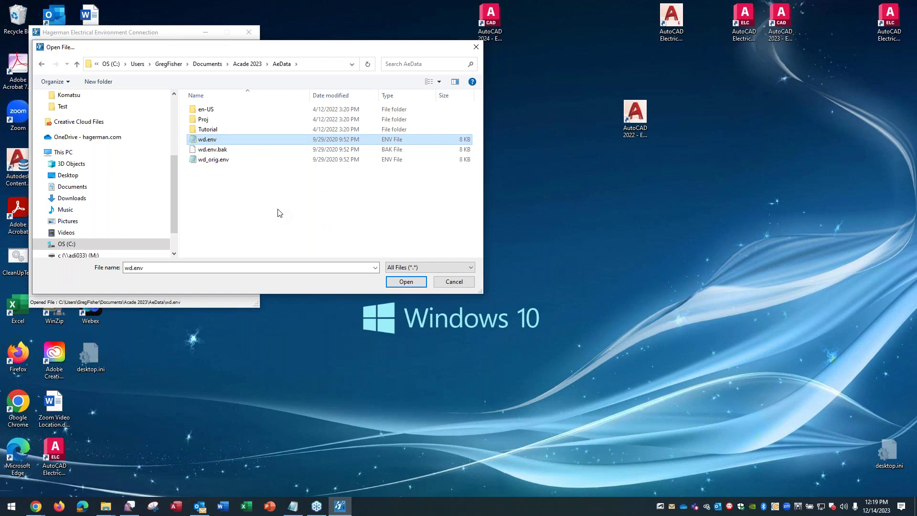
pyautogui.click(396, 282)
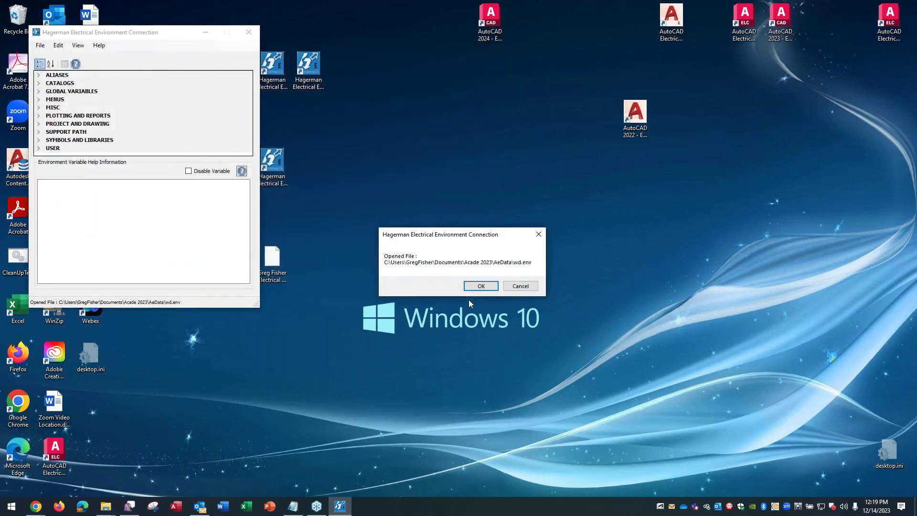
# - Acknowledge the opened-file message and close the File menu without choosing a command
pyautogui.click(476, 287)
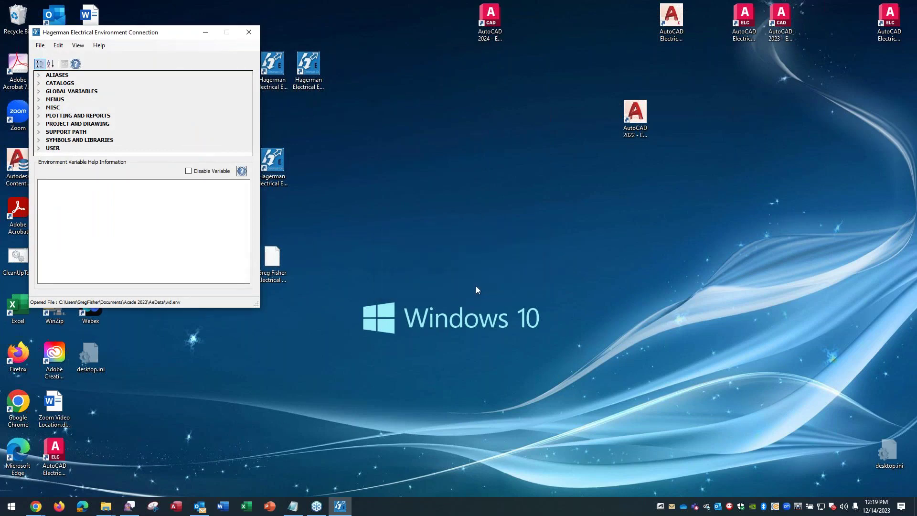
pyautogui.click(40, 46)
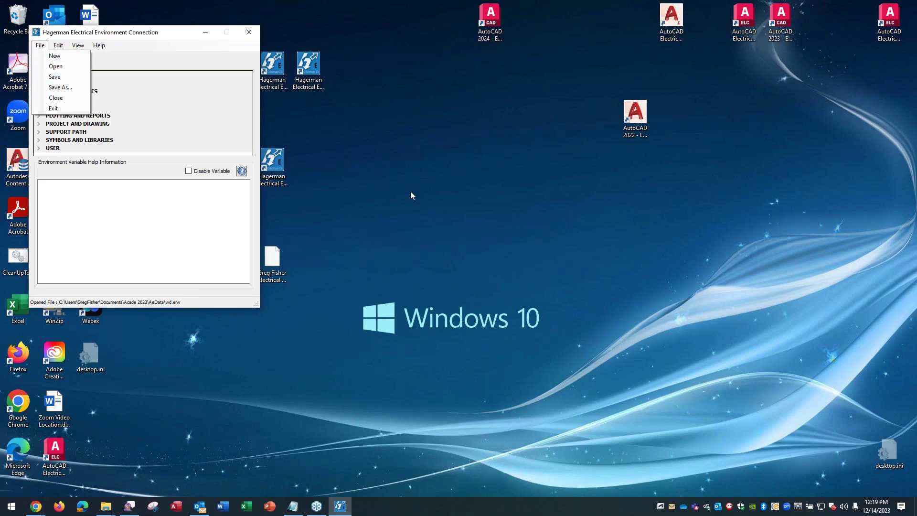
pyautogui.click(440, 202)
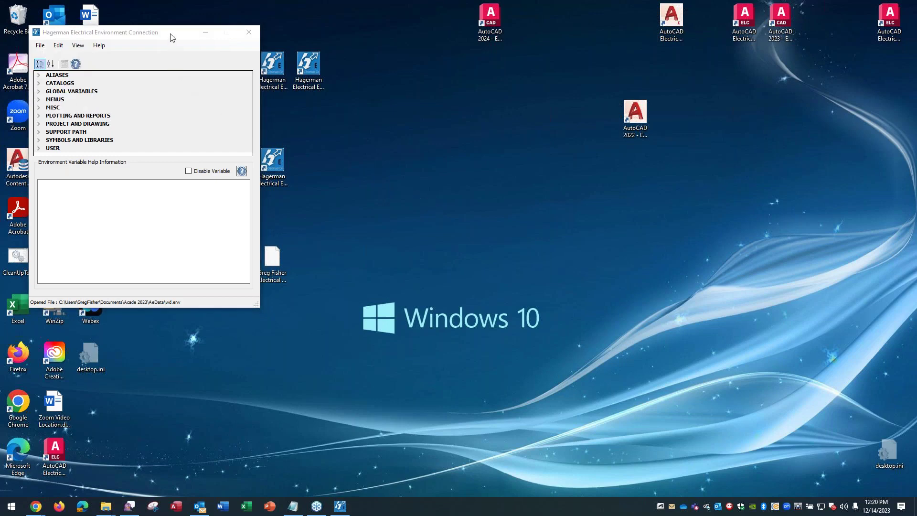
# - Expand the CATALOGS variables and start browsing for a new Catalog Path folder
pyautogui.moveTo(171, 35); pyautogui.dragTo(418, 150)
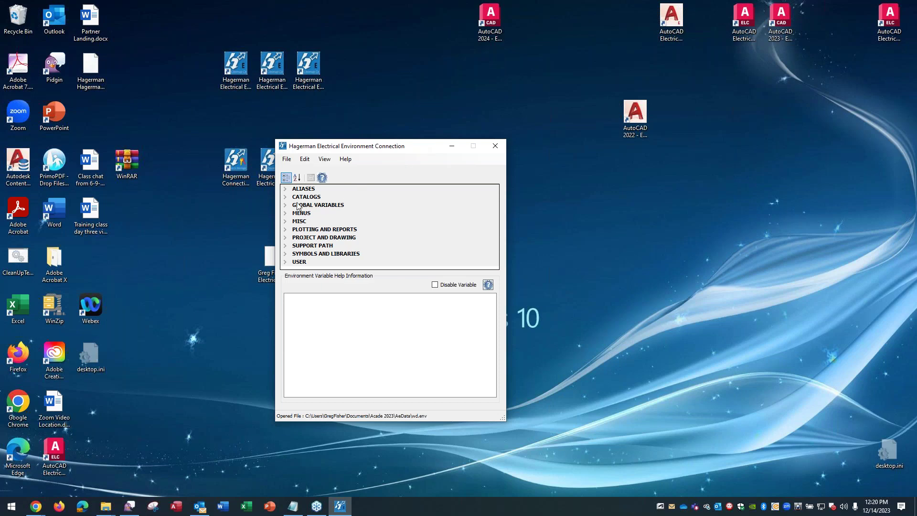
pyautogui.click(285, 198)
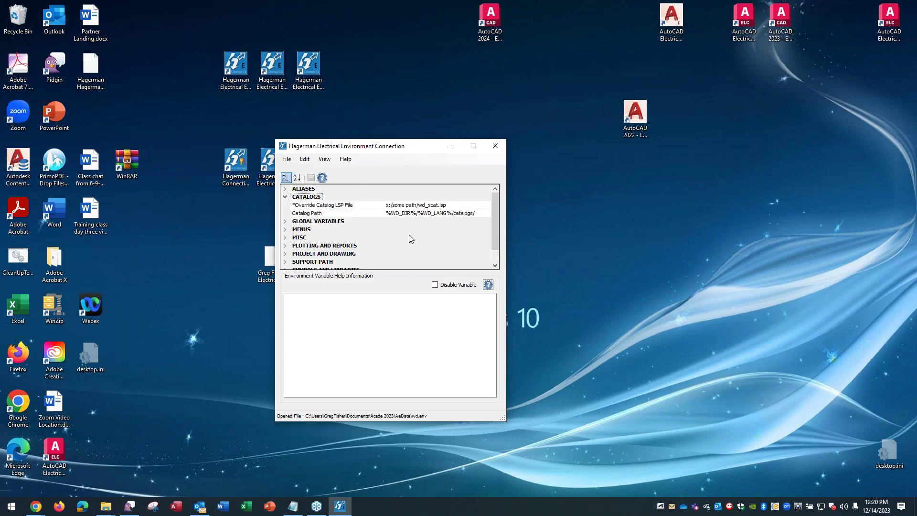
pyautogui.click(411, 214)
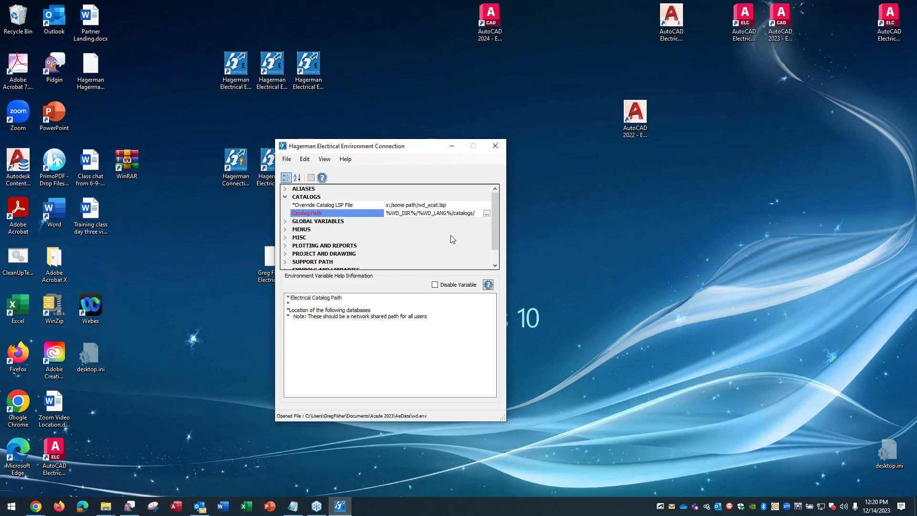
pyautogui.click(487, 214)
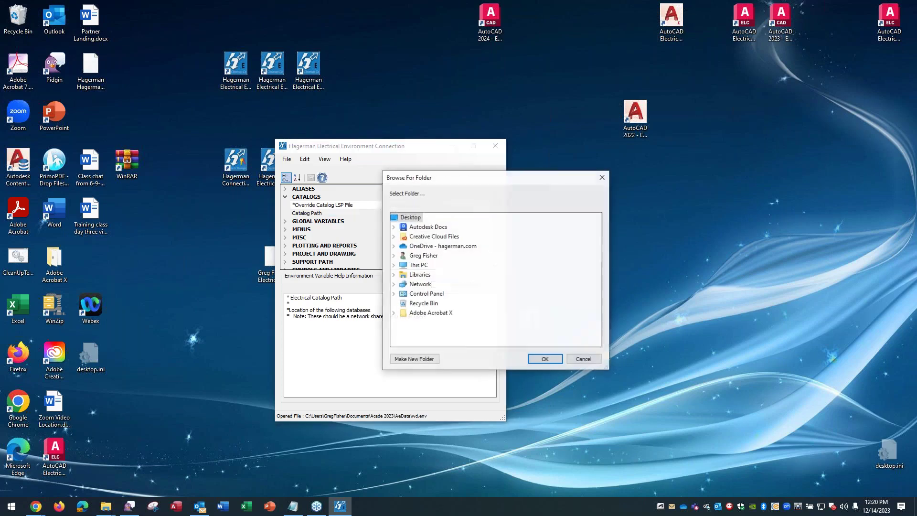
# - Choose C:\1_ENV WEBINAR\Catalogs as the Catalog Path folder
pyautogui.click(394, 267)
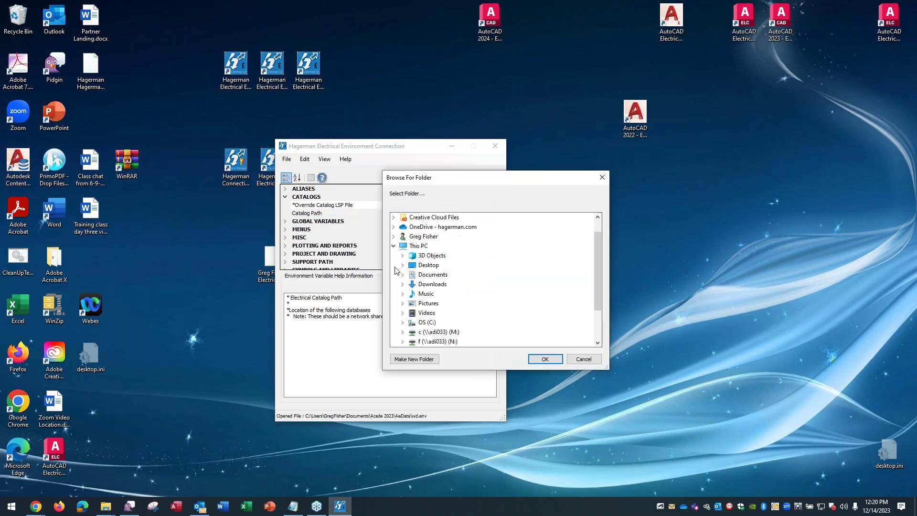
pyautogui.doubleClick(435, 324)
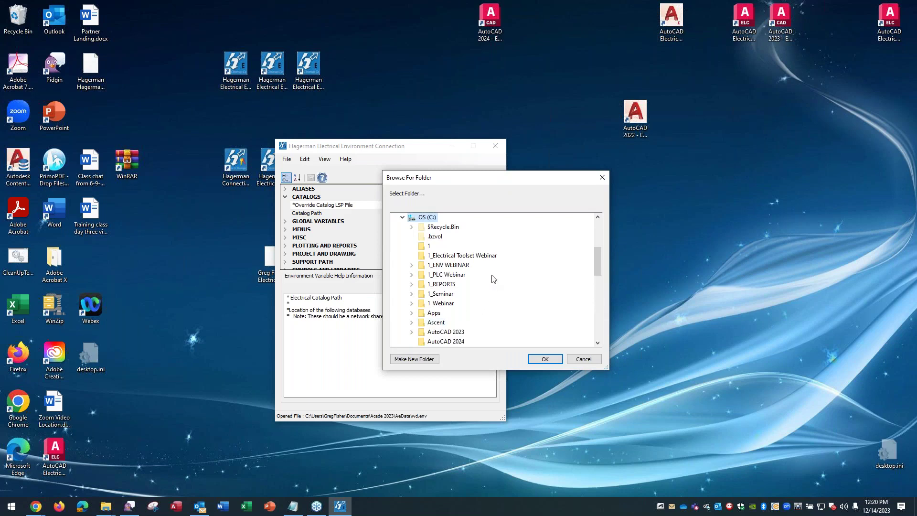
pyautogui.doubleClick(461, 268)
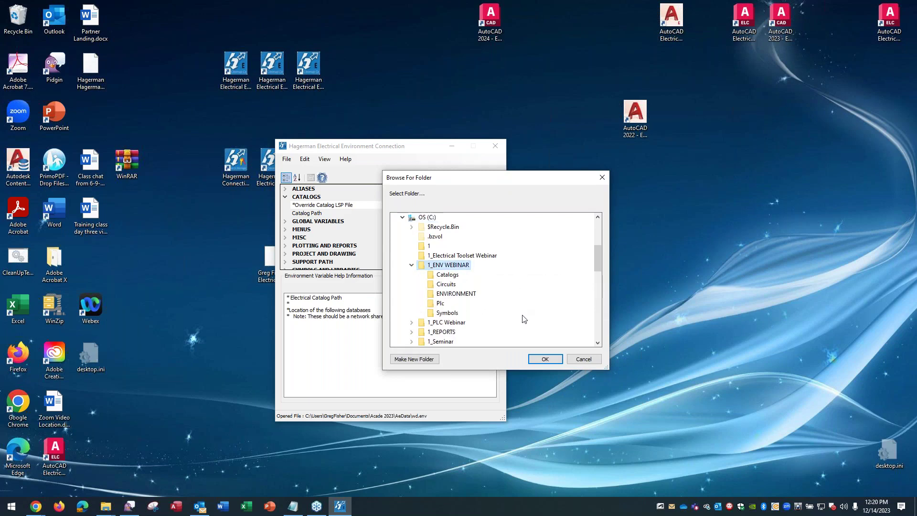
pyautogui.click(452, 275)
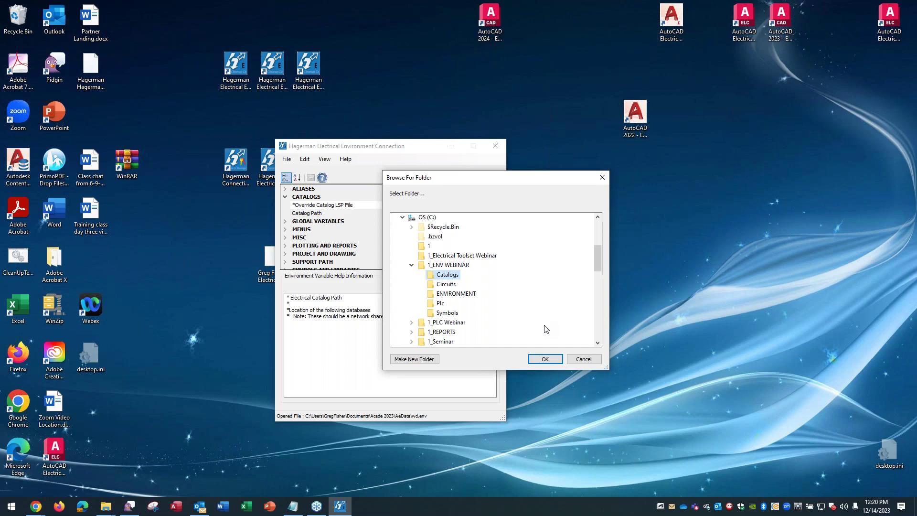
pyautogui.click(546, 359)
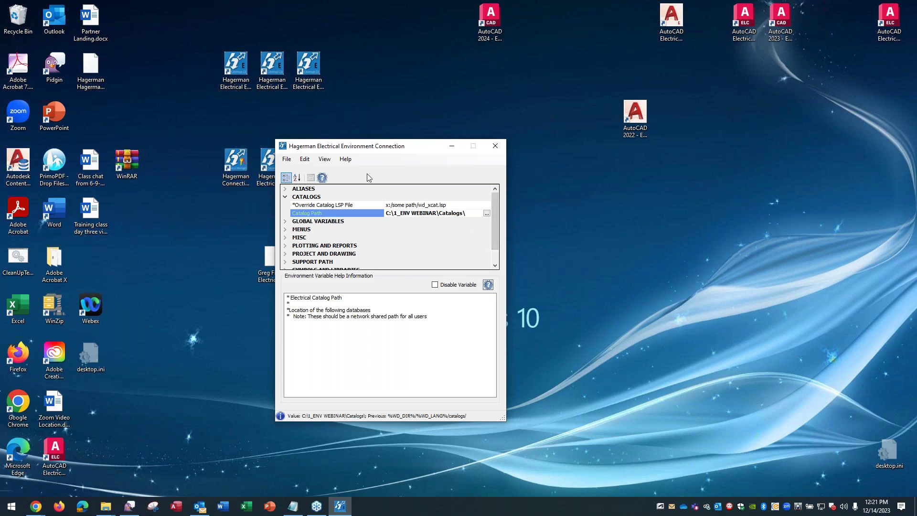
pyautogui.click(322, 178)
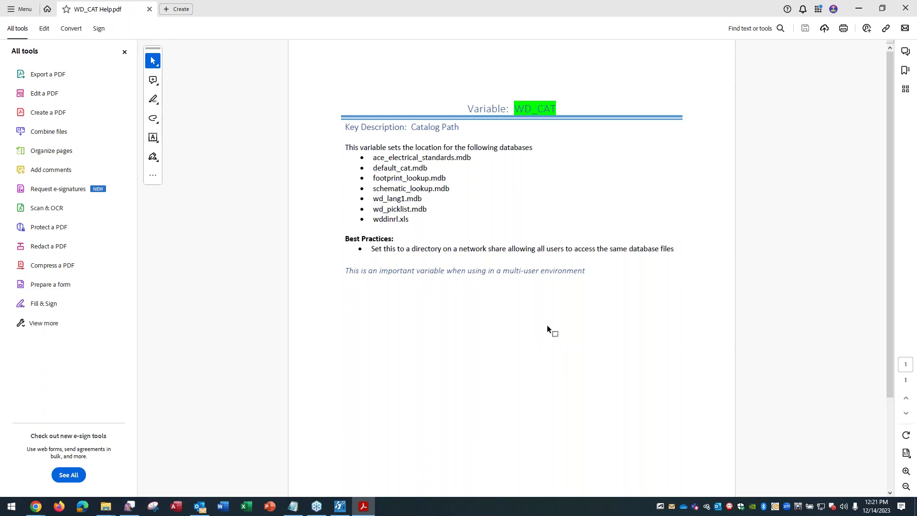
pyautogui.click(906, 10)
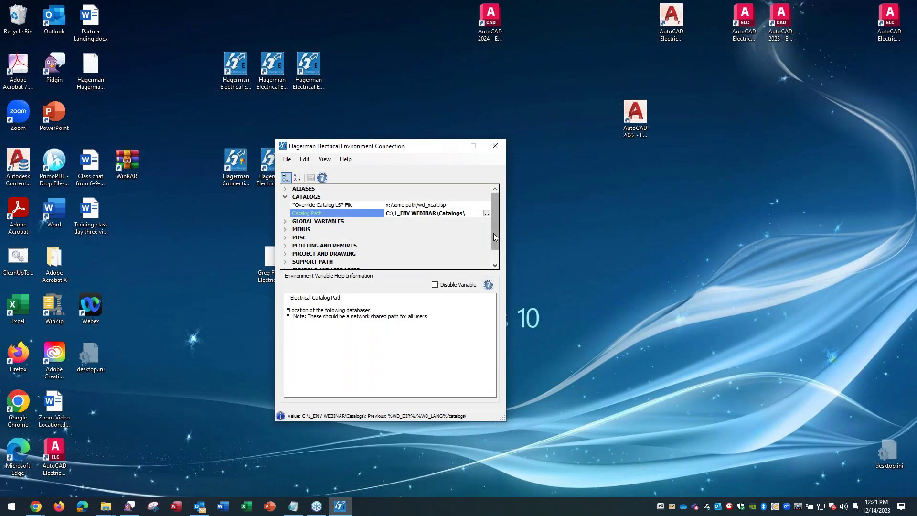
# - Expand SYMBOLS AND LIBRARIES and select Circuit Builder XLS File to show its help text
pyautogui.moveTo(494, 233); pyautogui.dragTo(492, 245)
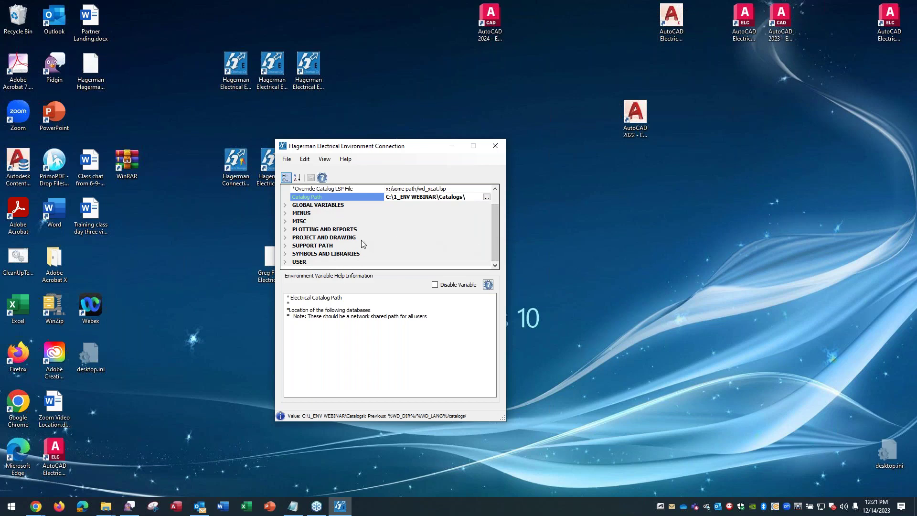
pyautogui.click(286, 254)
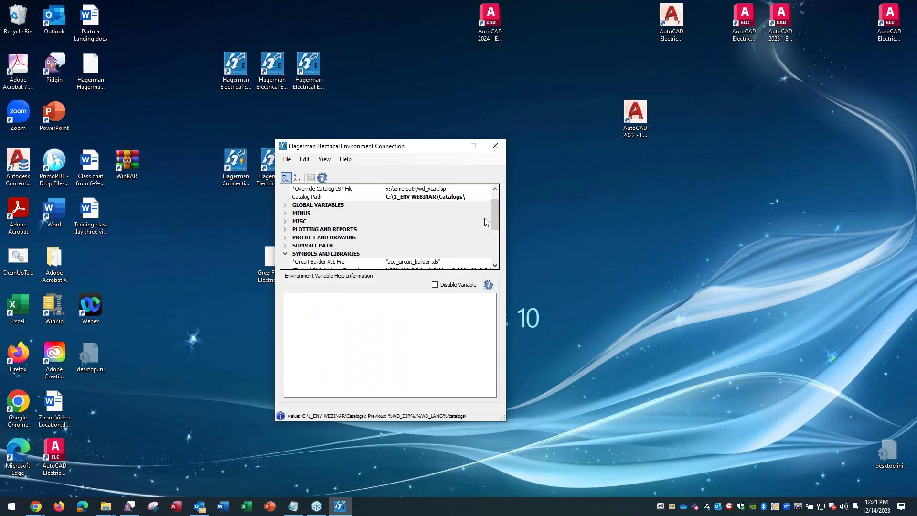
pyautogui.moveTo(494, 219); pyautogui.dragTo(492, 234)
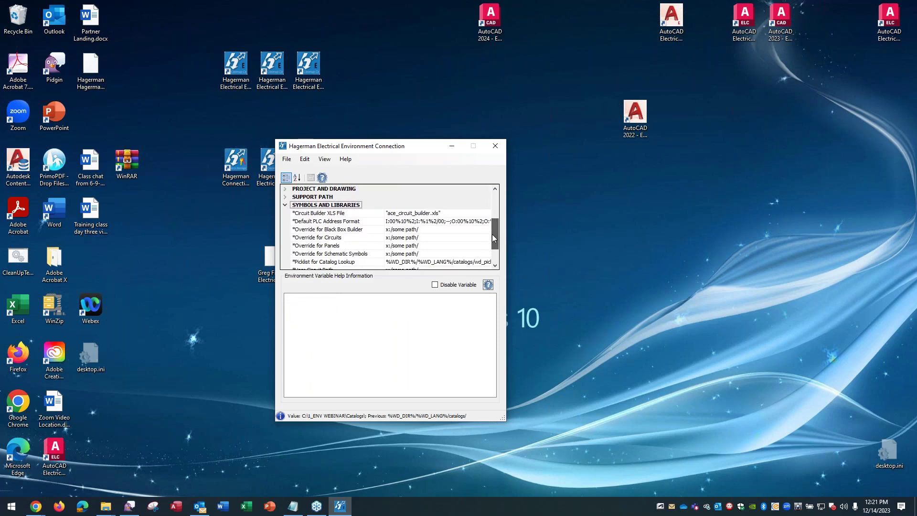
pyautogui.click(341, 214)
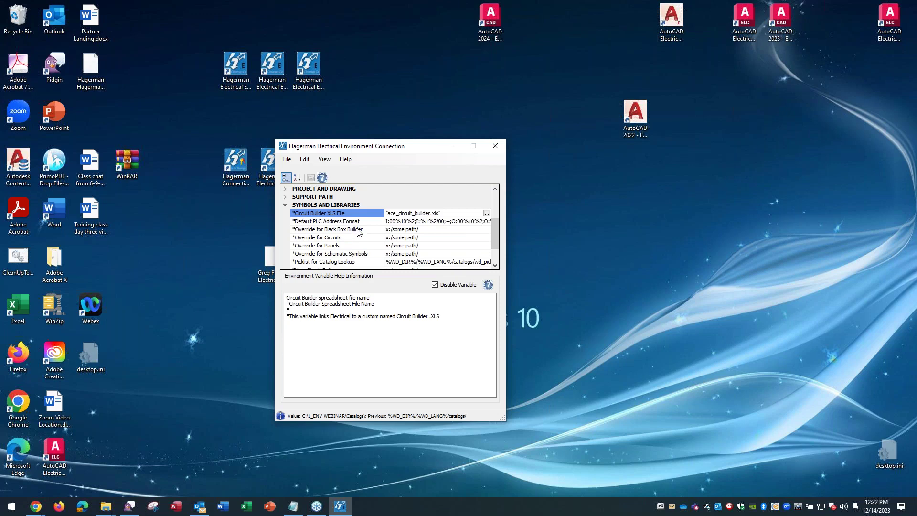
# - Read the Circuit Builder XLS File PDF help, then open the Override for Black Box Builder help
pyautogui.click(324, 179)
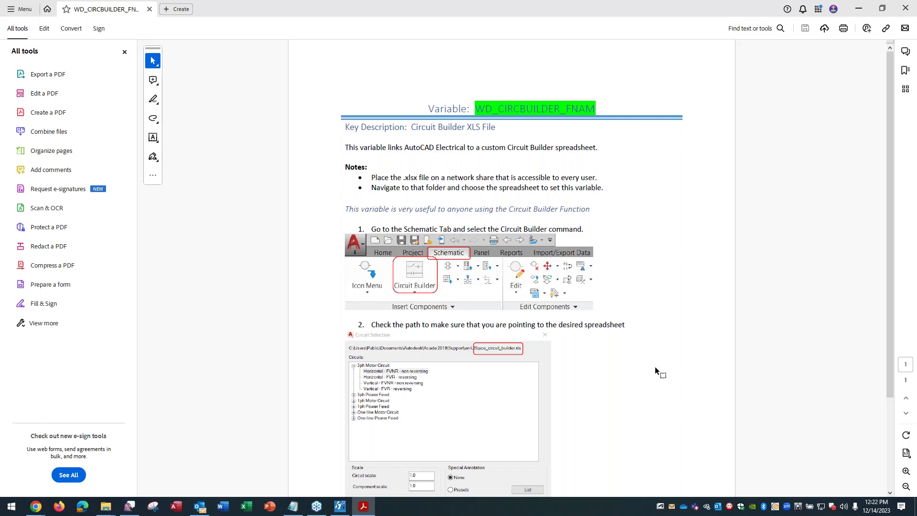
pyautogui.scroll(-2, 656, 368)
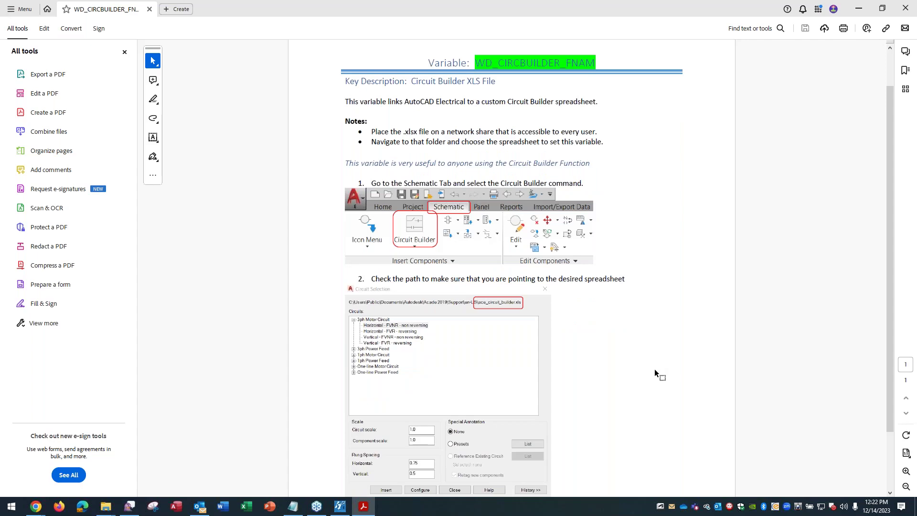
pyautogui.click(908, 10)
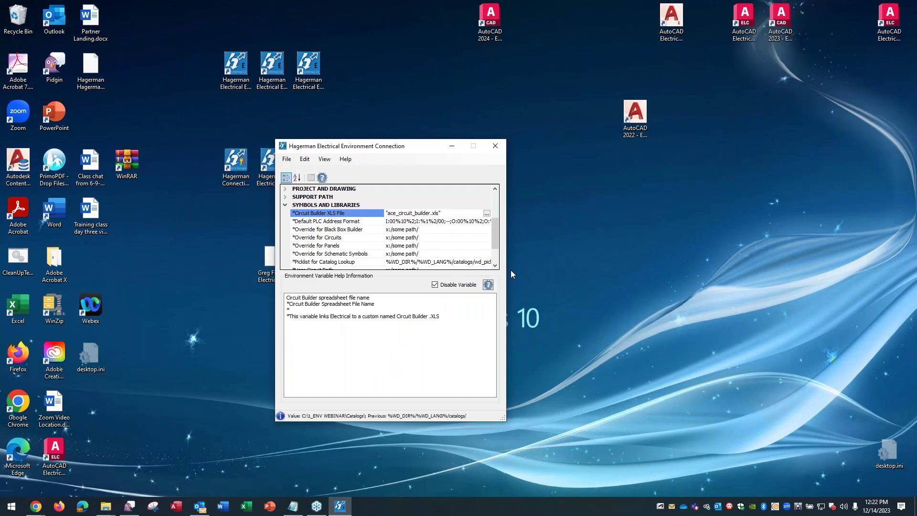
pyautogui.click(354, 231)
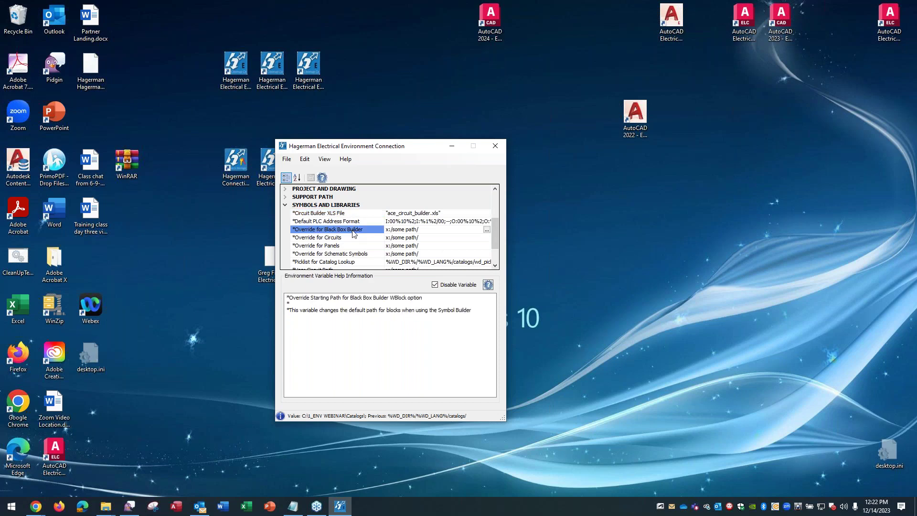
pyautogui.click(322, 178)
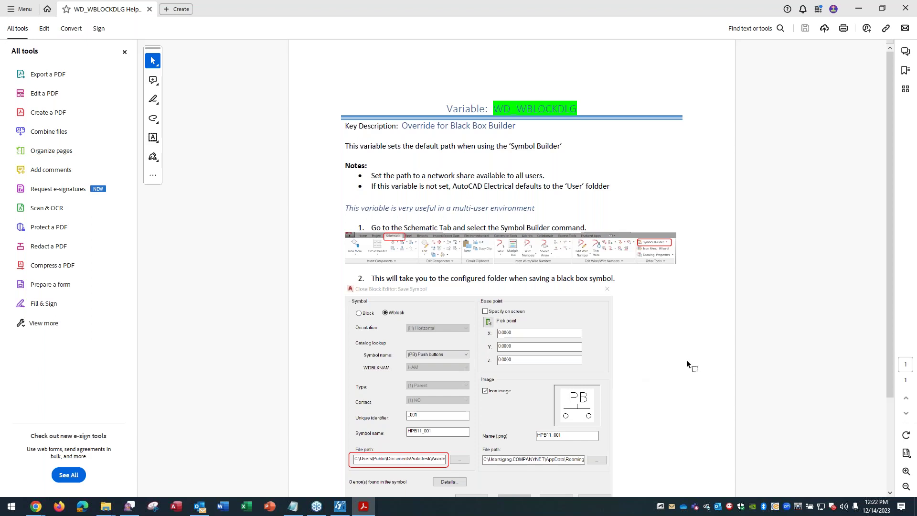
pyautogui.scroll(-3, 666, 371)
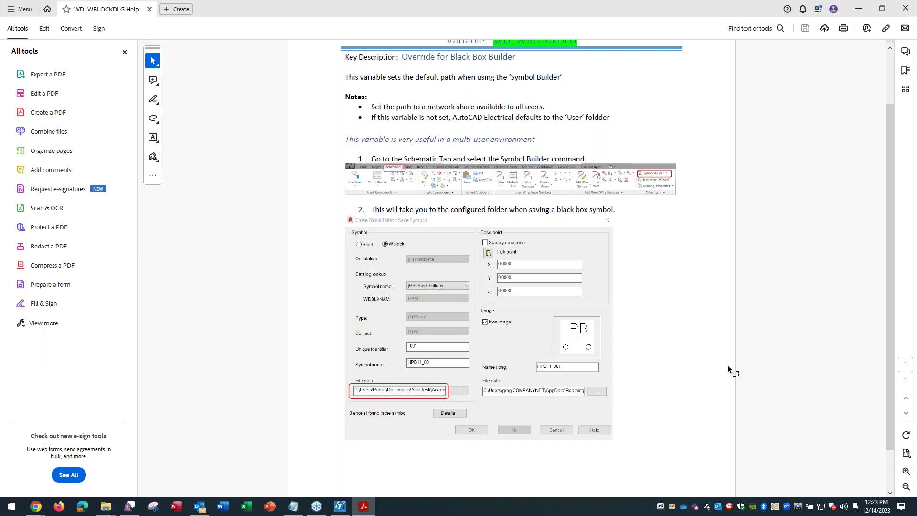
pyautogui.click(906, 8)
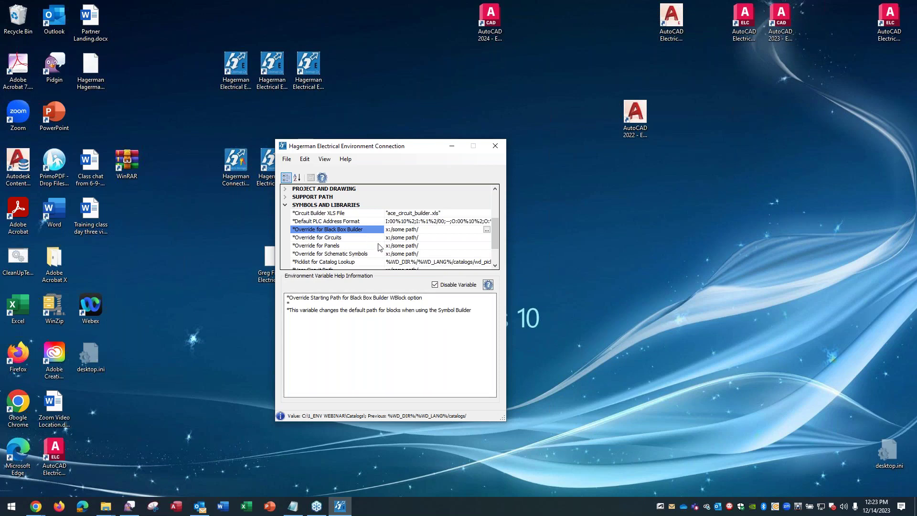
# - Enable the Override for Black Box Builder variable by clearing Disable Variable
pyautogui.click(434, 286)
pyautogui.click(436, 285)
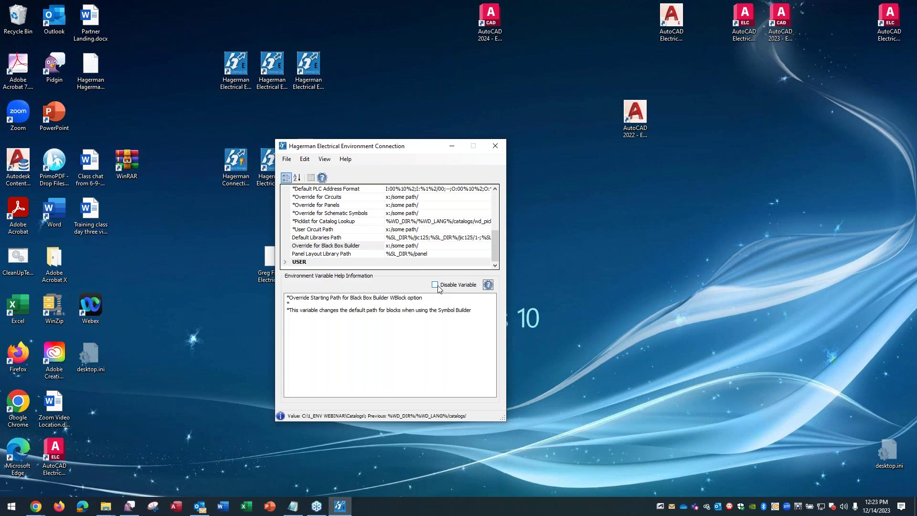
pyautogui.click(436, 248)
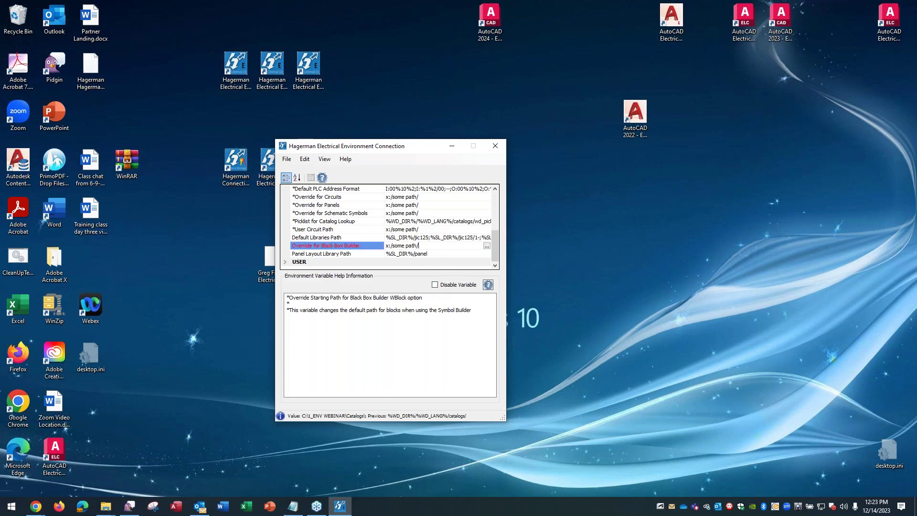
# - Set the Black Box Builder override path to C:\1_ENV WEBINAR\Symbols\
pyautogui.click(487, 246)
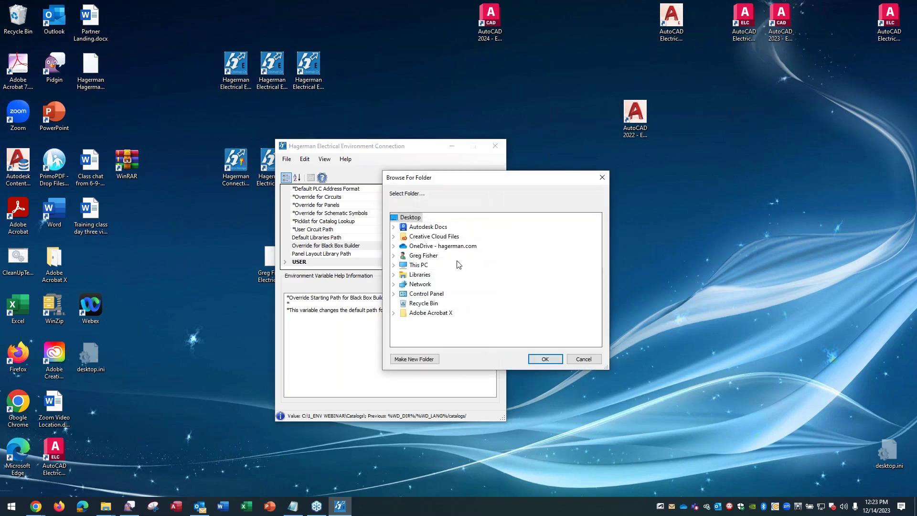
pyautogui.click(395, 266)
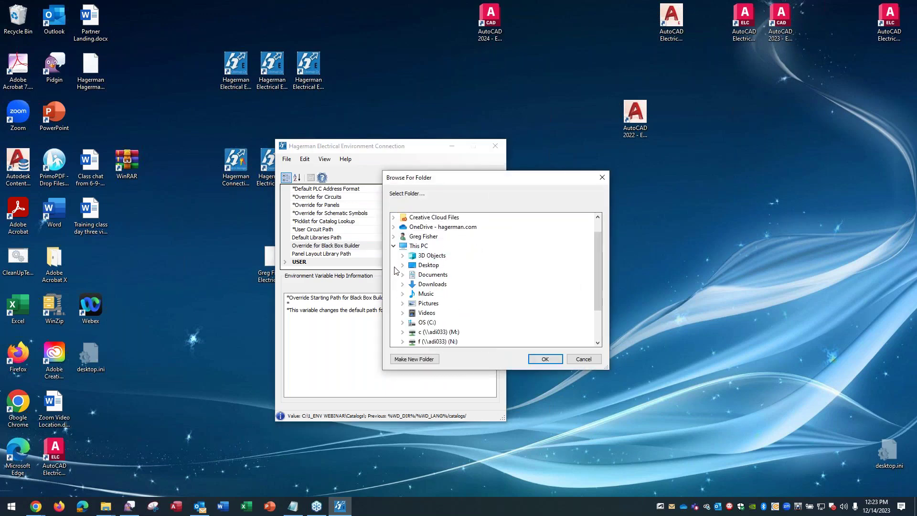
pyautogui.click(403, 323)
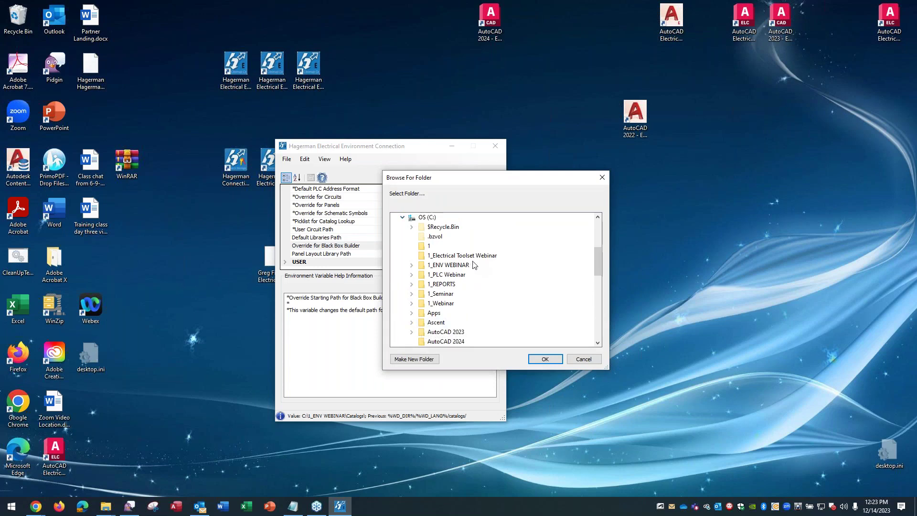
pyautogui.doubleClick(449, 265)
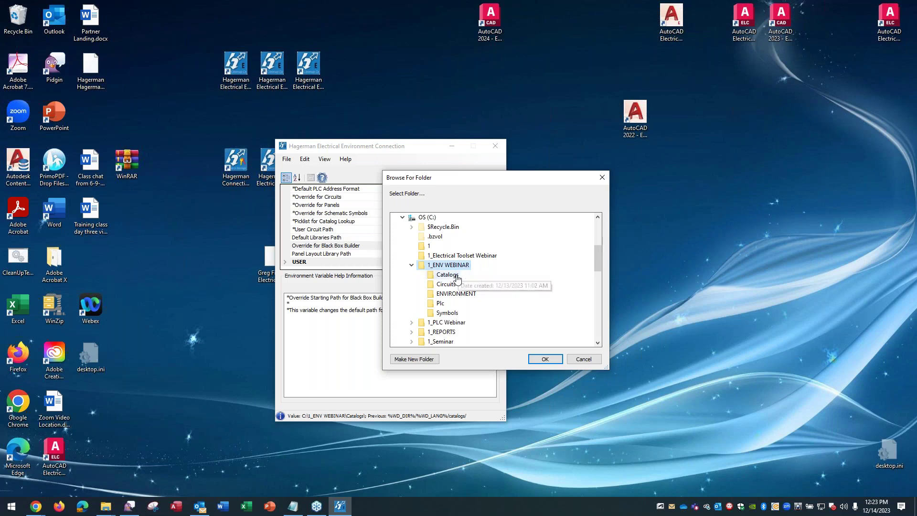
pyautogui.click(449, 313)
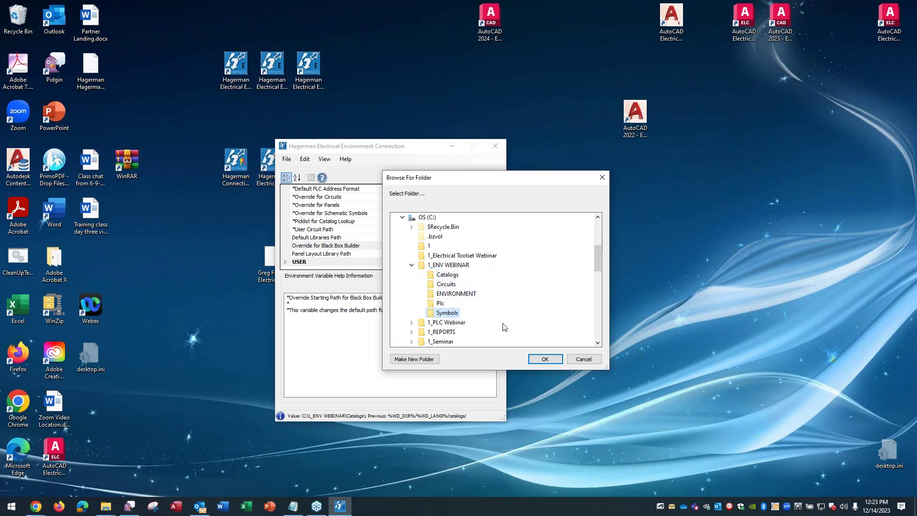
pyautogui.click(537, 359)
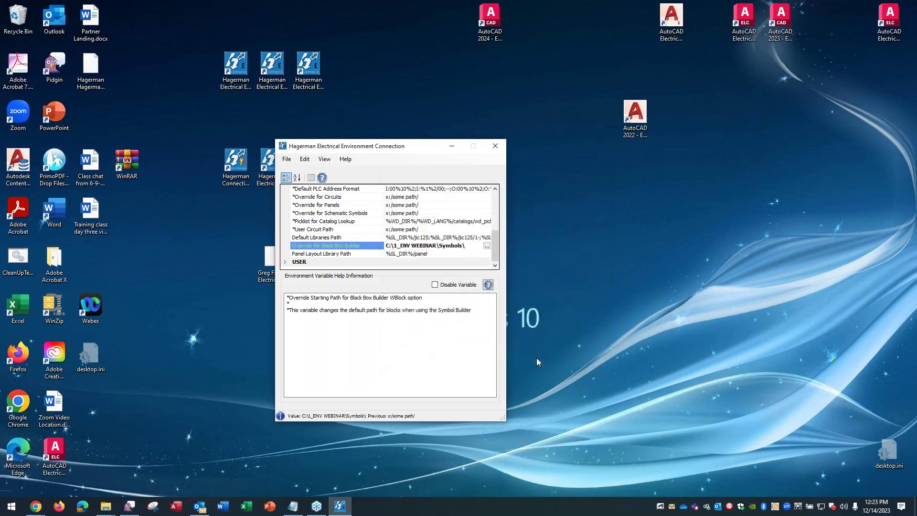
pyautogui.moveTo(496, 244); pyautogui.dragTo(494, 236)
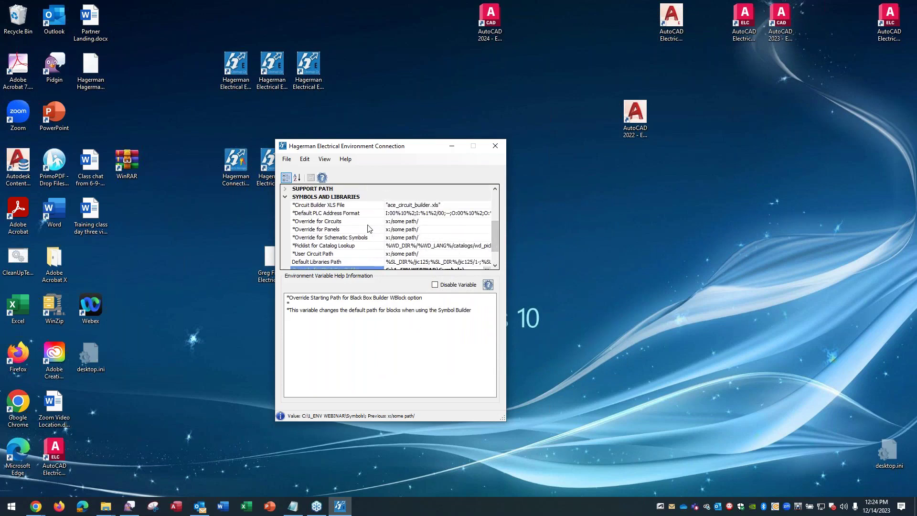
# - Select Override for Circuits and enable the variable
pyautogui.click(361, 223)
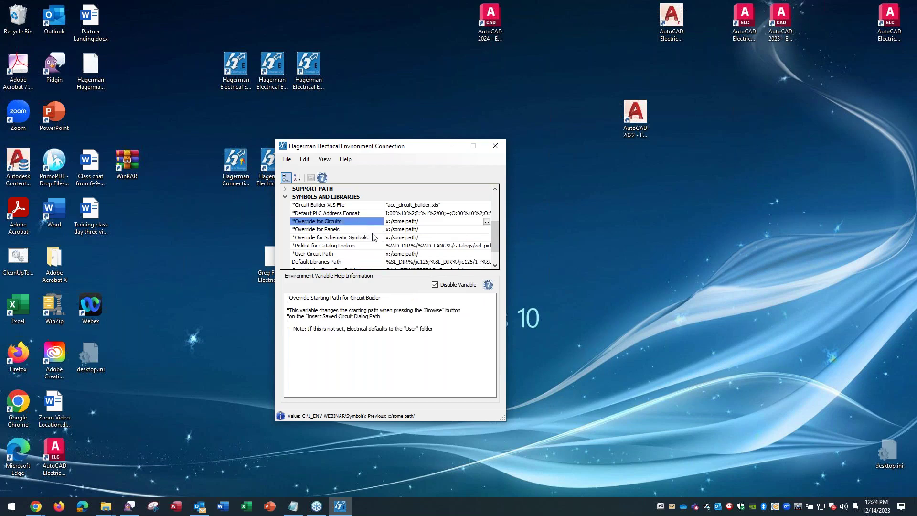
pyautogui.click(435, 286)
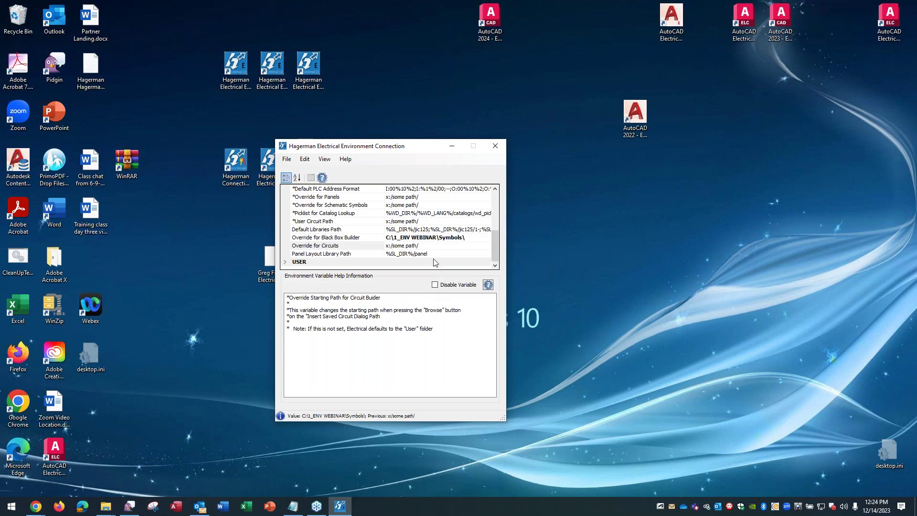
pyautogui.click(443, 248)
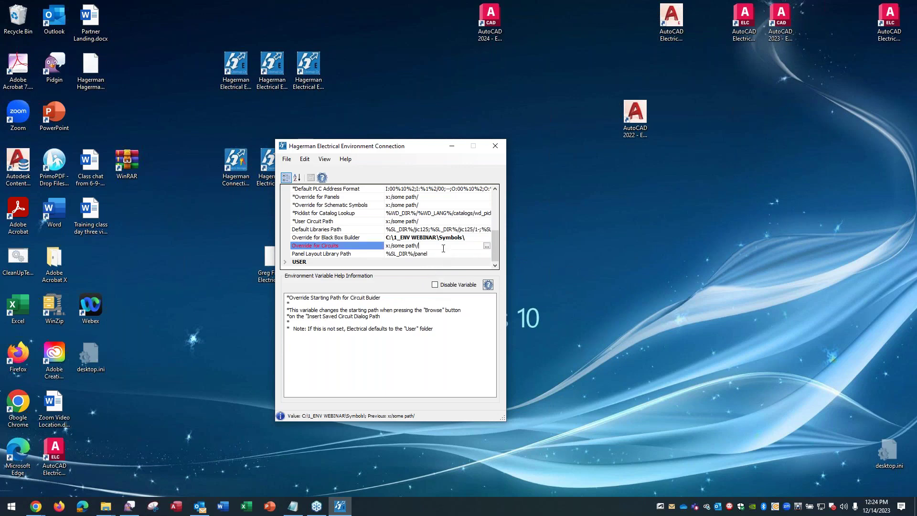
# - Set the Override for Circuits path to C:\1_ENV WEBINAR\Circuits\
pyautogui.click(487, 245)
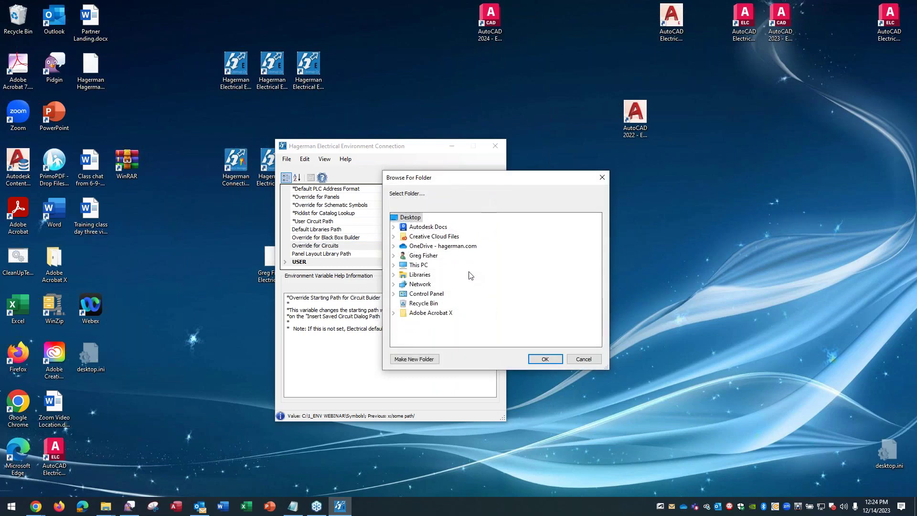
pyautogui.click(393, 266)
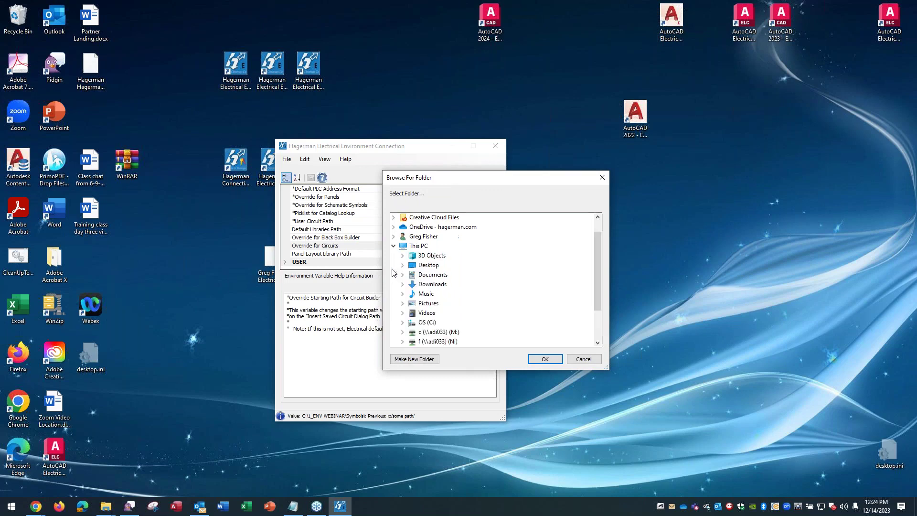
pyautogui.click(403, 322)
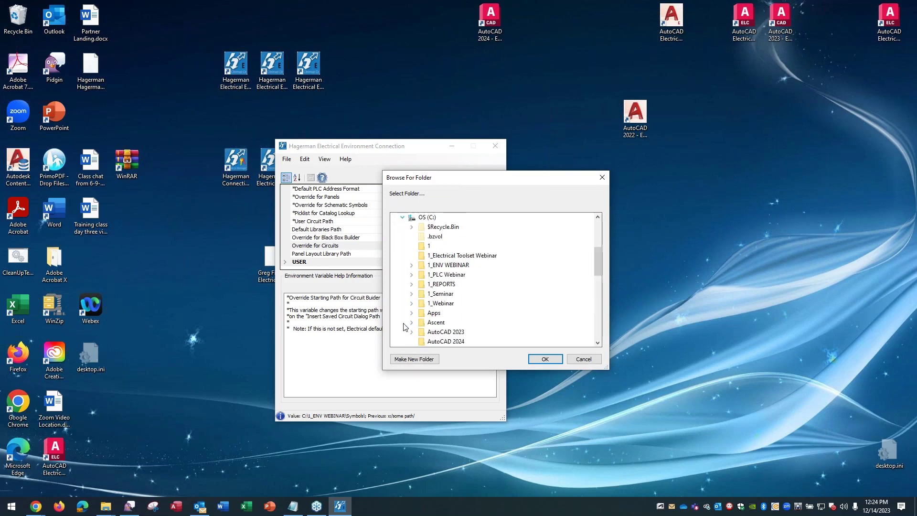
pyautogui.doubleClick(462, 266)
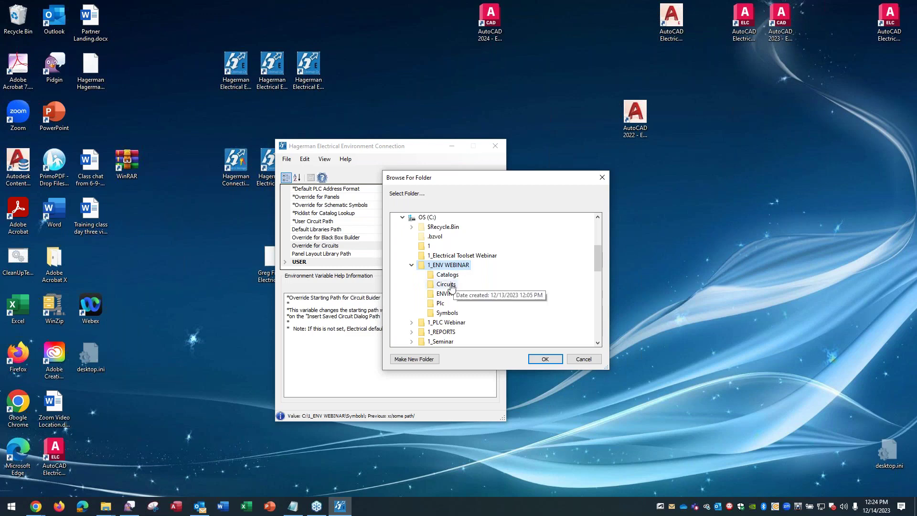
pyautogui.click(451, 285)
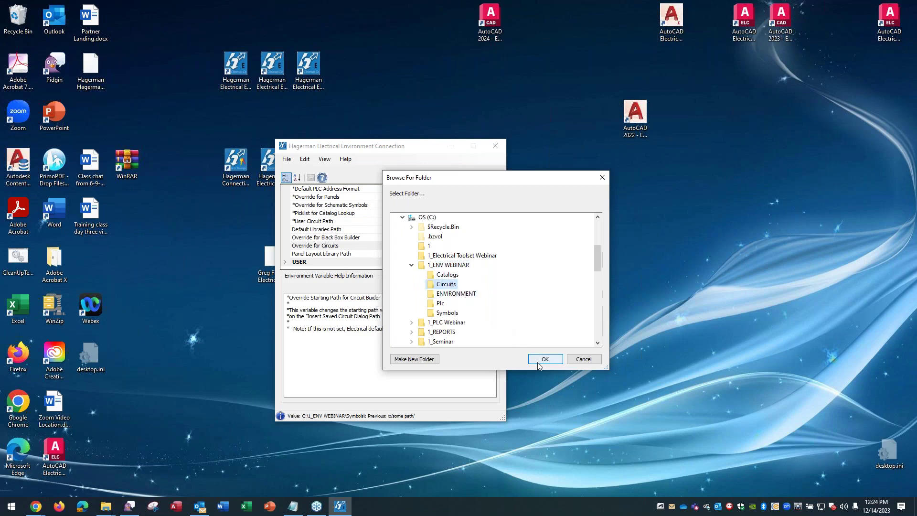
pyautogui.click(542, 360)
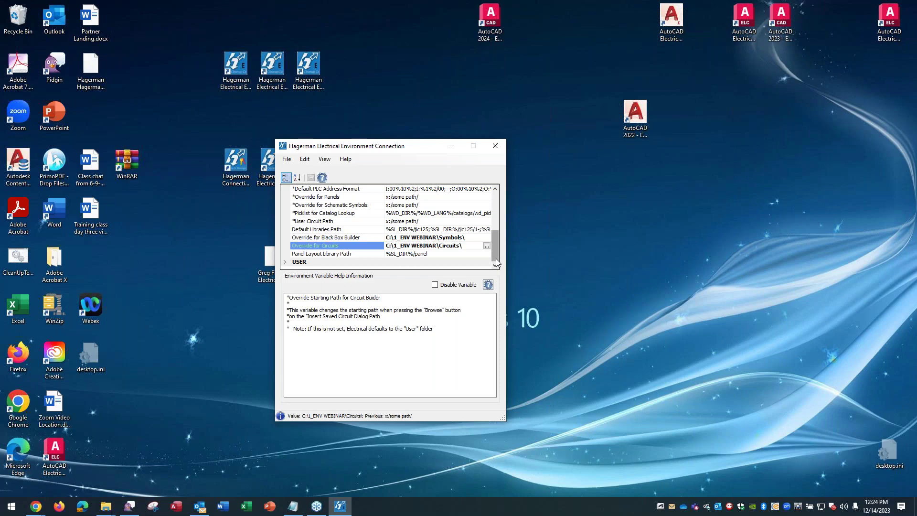
pyautogui.click(496, 189)
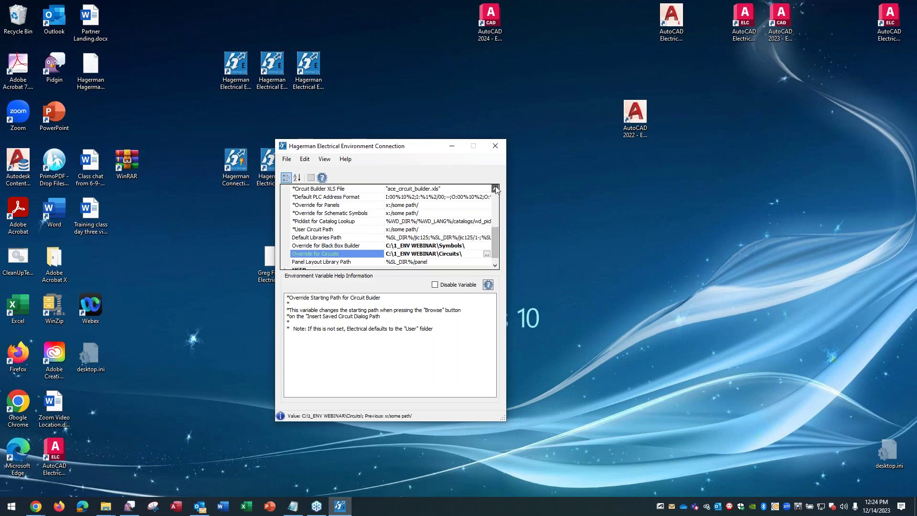
pyautogui.click(495, 189)
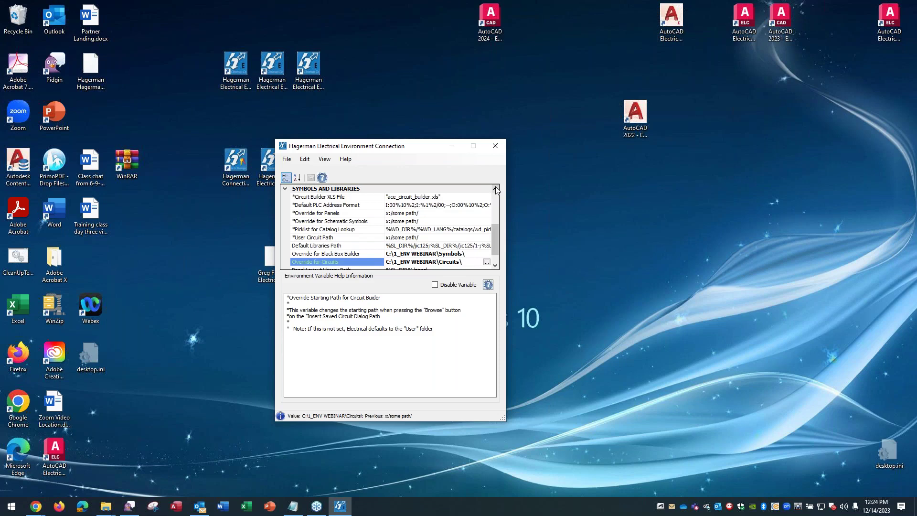
# - Select User Circuit Path and enable the variable
pyautogui.click(354, 238)
pyautogui.click(436, 285)
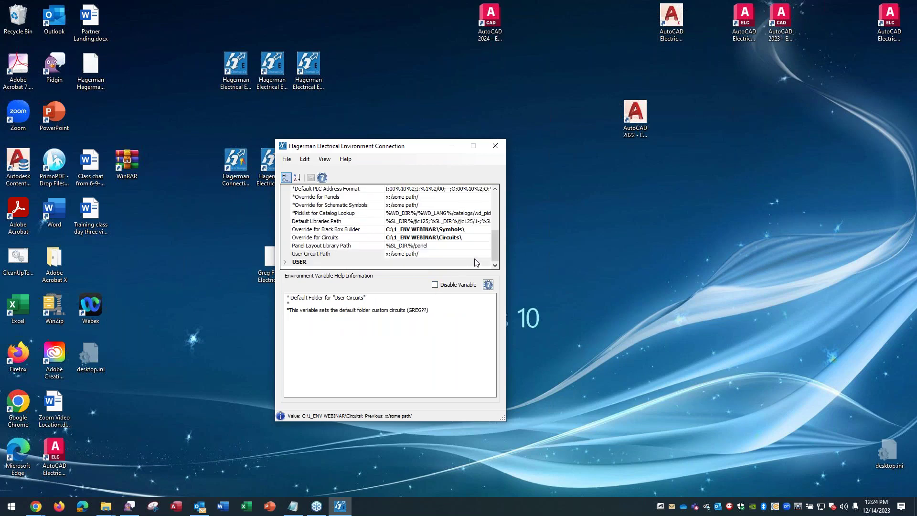
pyautogui.click(476, 254)
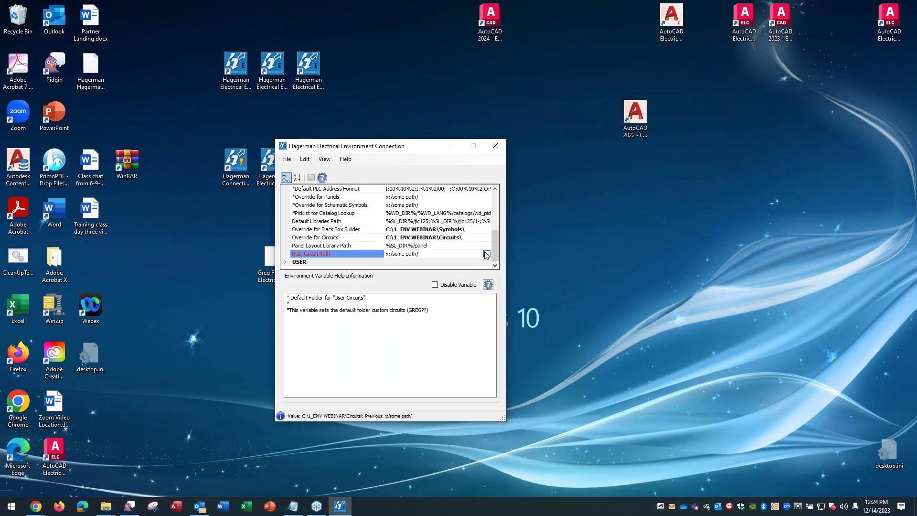
# - Set the User Circuit Path to C:\1_ENV WEBINAR\Circuits\
pyautogui.click(487, 254)
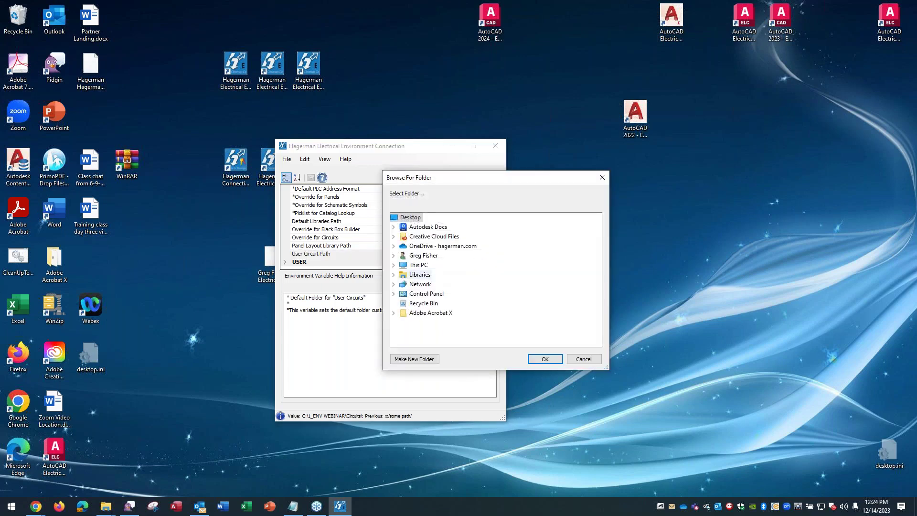
pyautogui.click(395, 265)
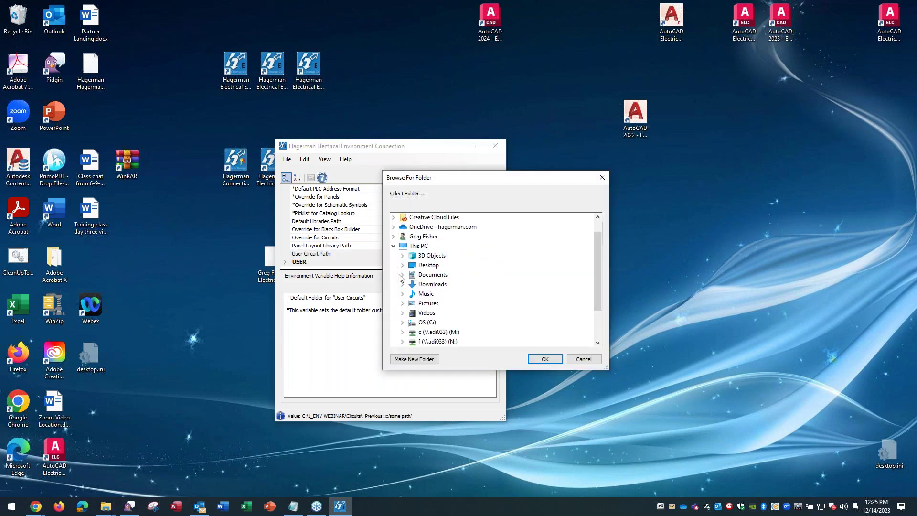
pyautogui.click(403, 323)
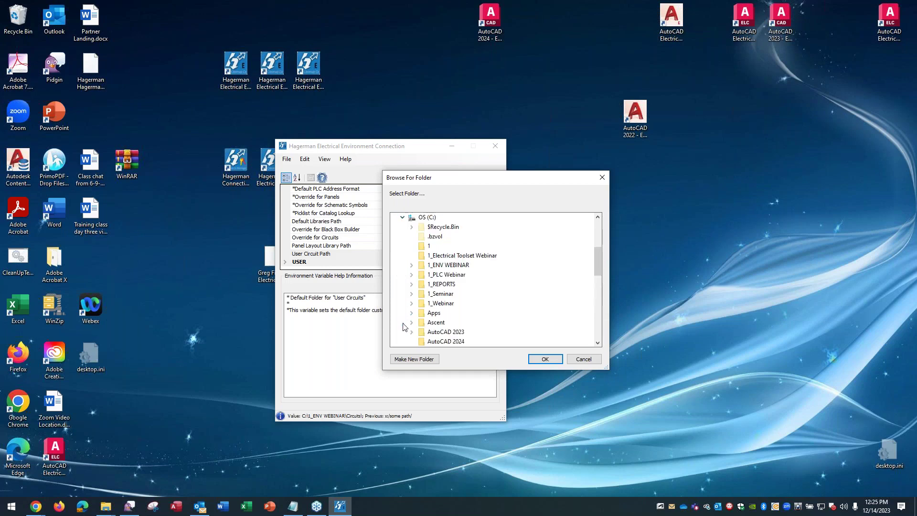
pyautogui.click(456, 269)
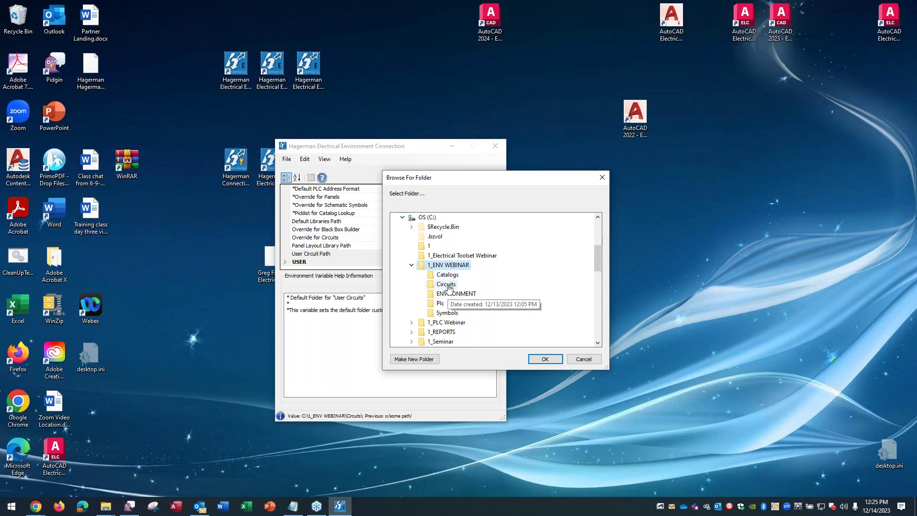
pyautogui.click(448, 285)
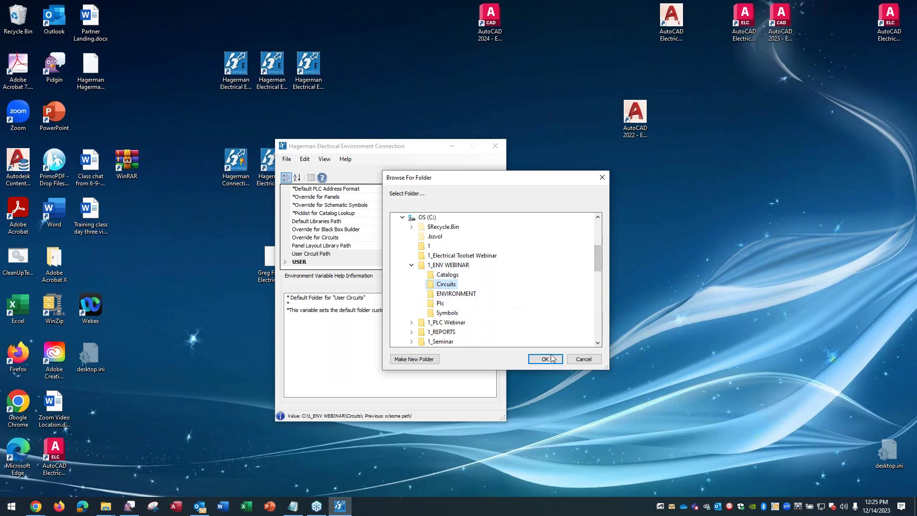
pyautogui.click(545, 360)
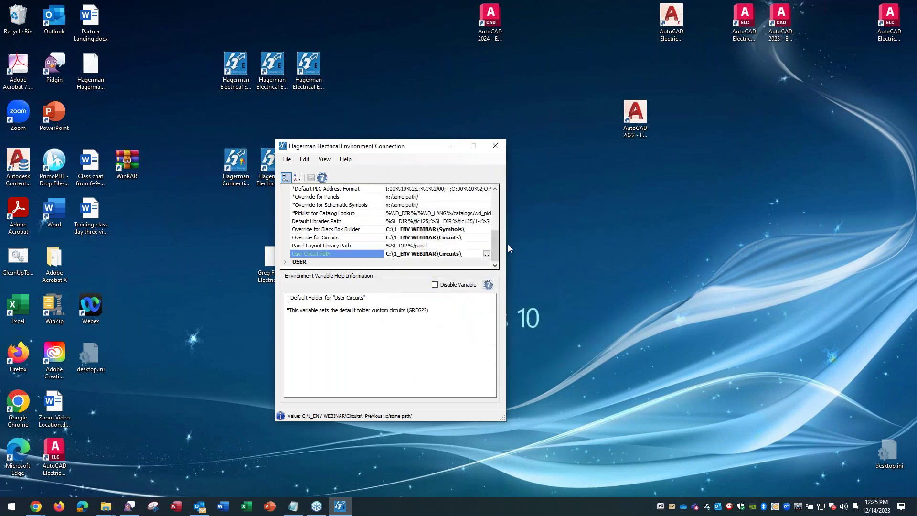
pyautogui.moveTo(496, 243); pyautogui.dragTo(502, 212)
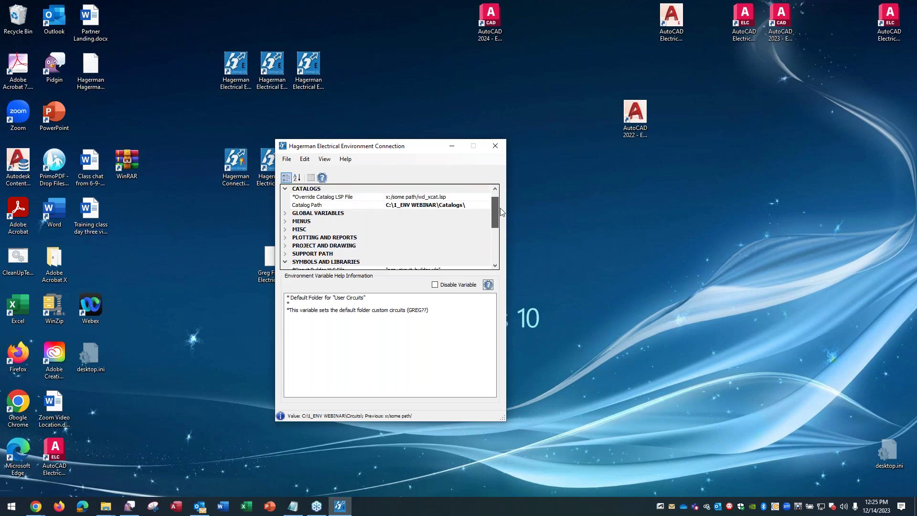
pyautogui.moveTo(495, 209); pyautogui.dragTo(495, 244)
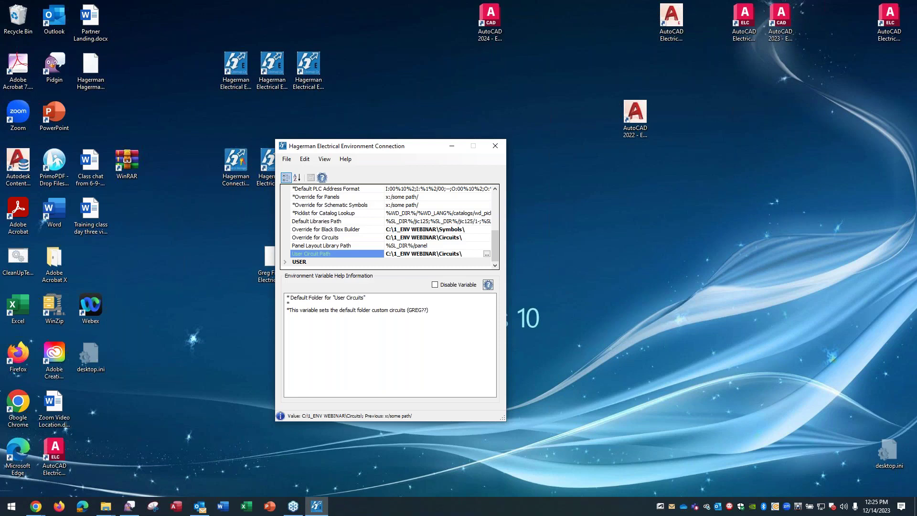
pyautogui.press('super+e')
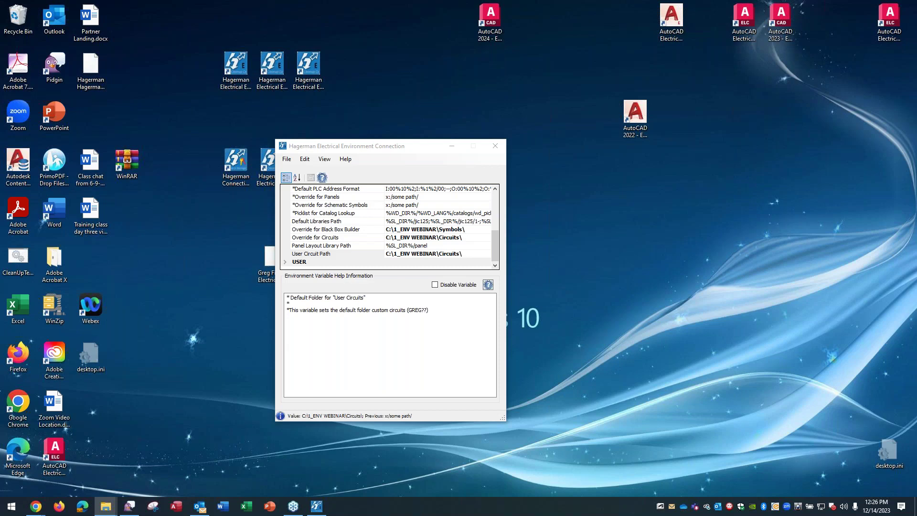
# - Save the updated paths to wd.env, acknowledge the File Saved message, and close the editor
pyautogui.click(287, 159)
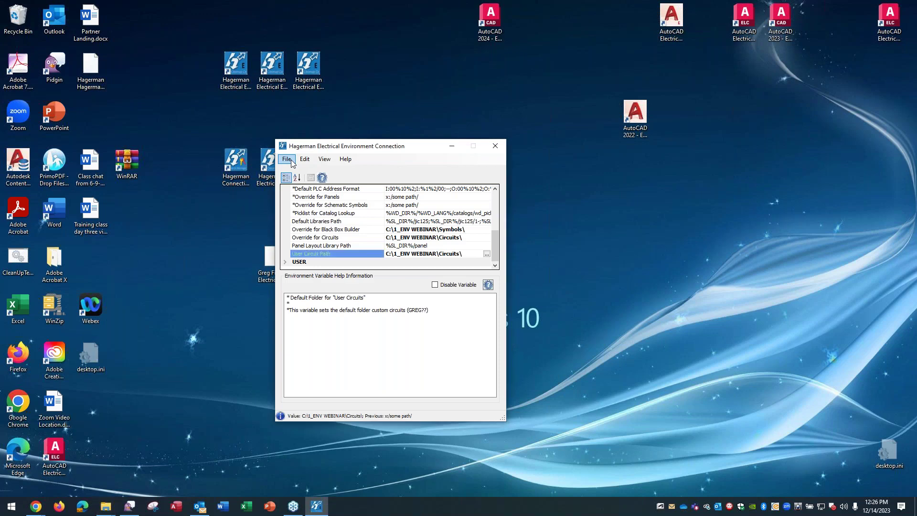
pyautogui.click(291, 160)
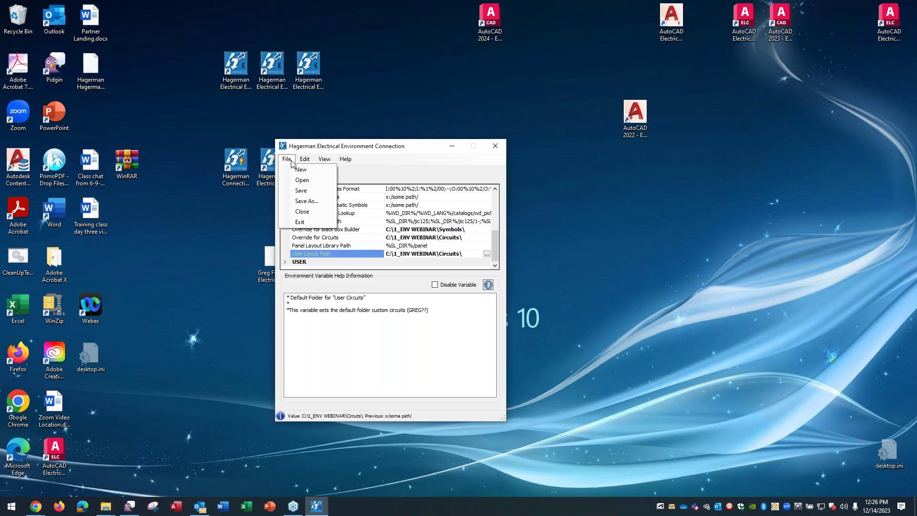
pyautogui.click(307, 196)
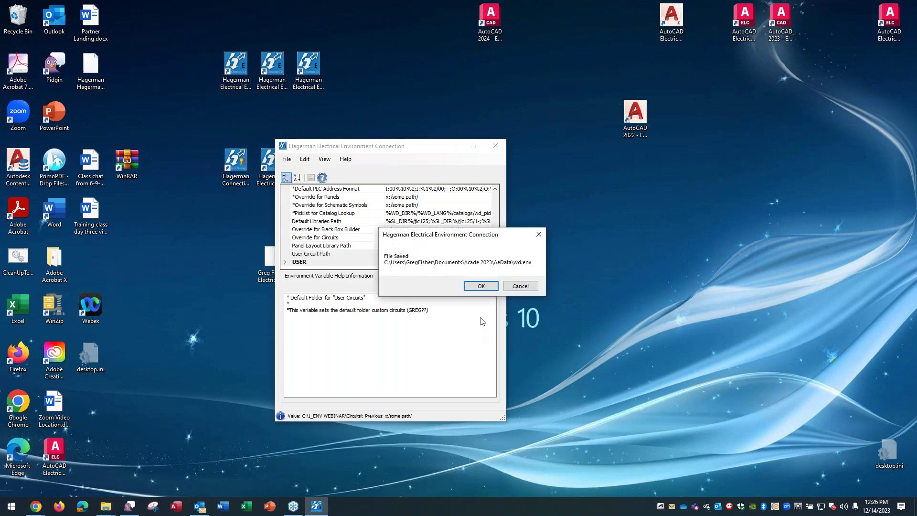
pyautogui.click(483, 287)
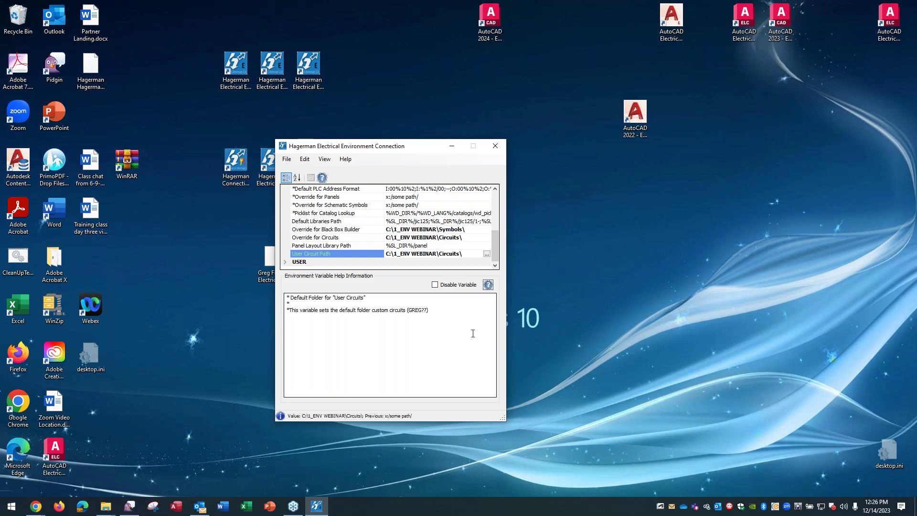
pyautogui.click(497, 146)
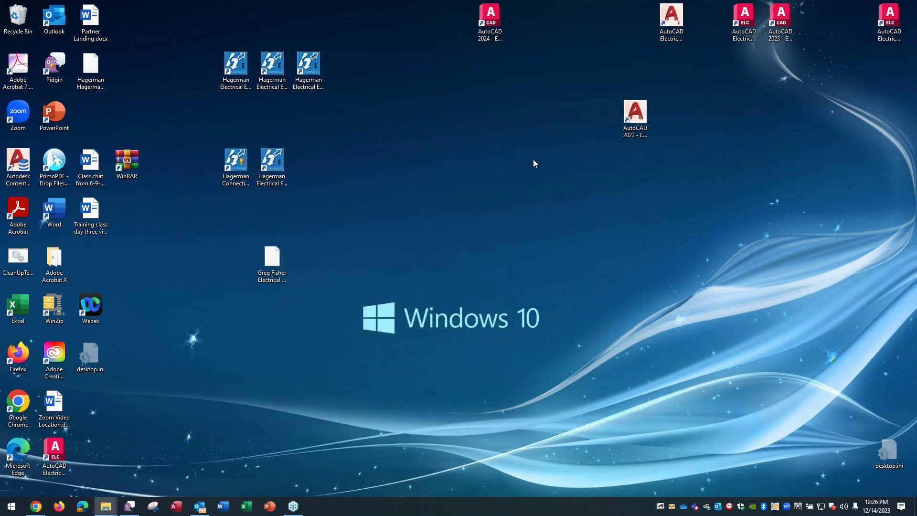
pyautogui.click(753, 35)
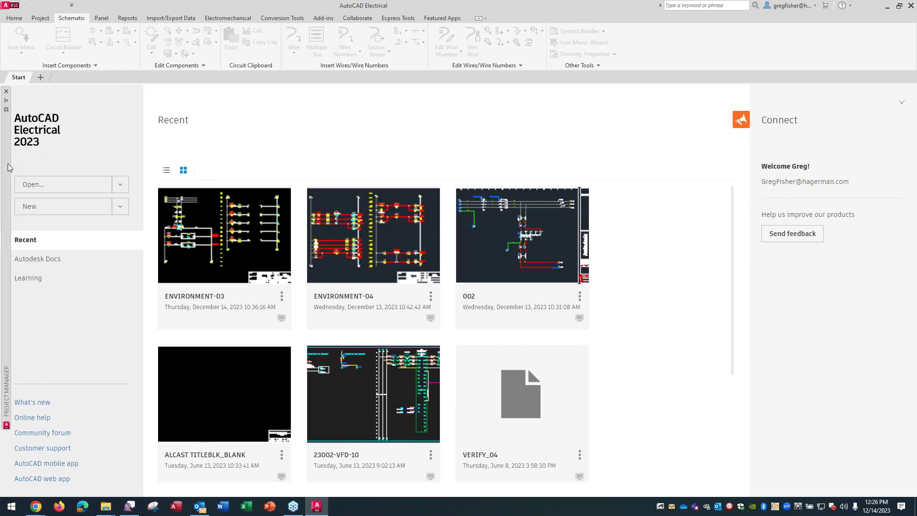
pyautogui.moveTo(7, 167)
pyautogui.click(910, 9)
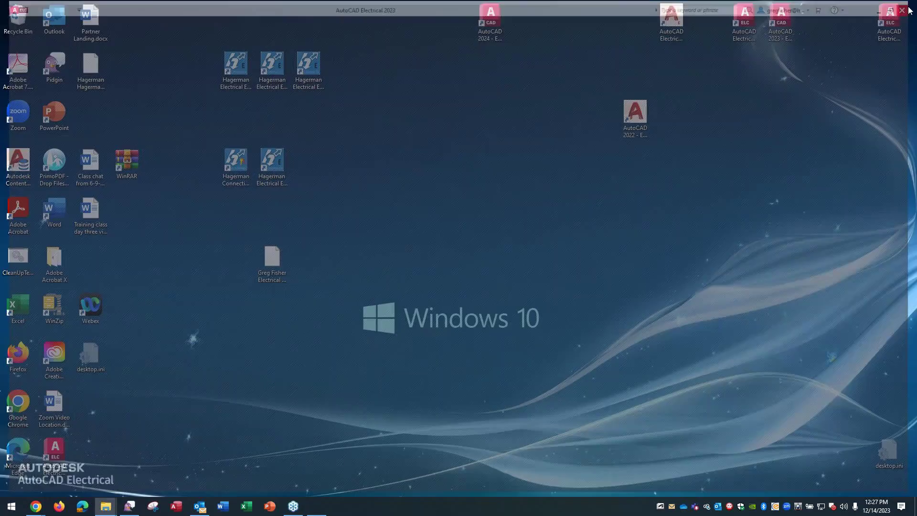
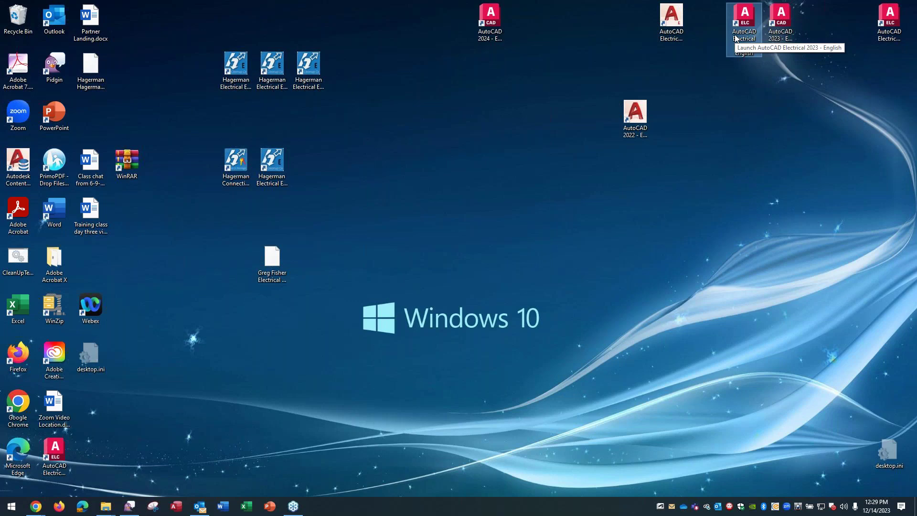
# - Start AutoCAD Electrical 2023 from its desktop shortcut to reach the Start page
pyautogui.moveTo(736, 38); pyautogui.dragTo(894, 4)
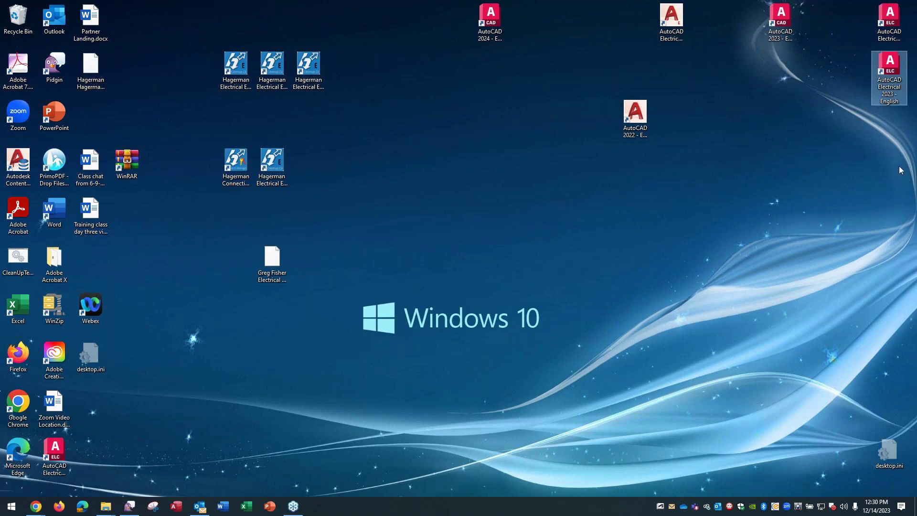
pyautogui.doubleClick(889, 72)
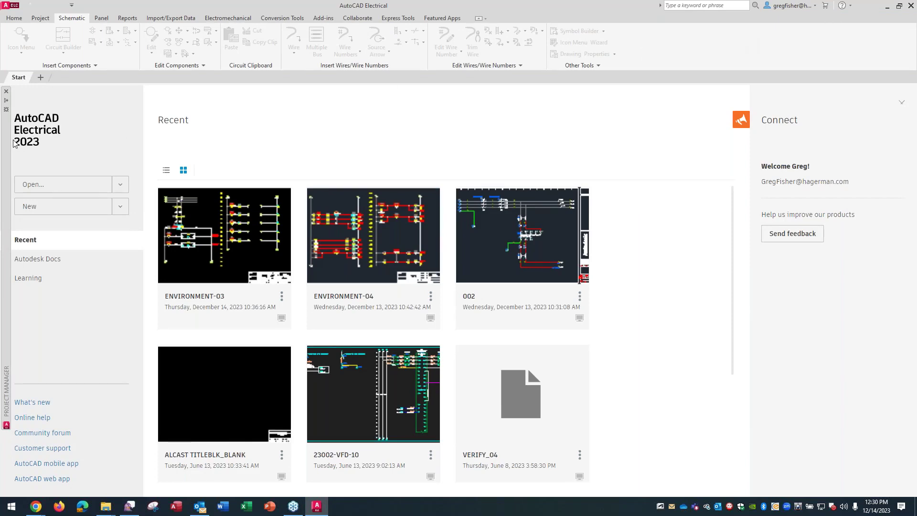
# - Open ENVIRONMENT-03.dwg from the ENVIRONMENT project in Project Manager
pyautogui.moveTo(9, 144)
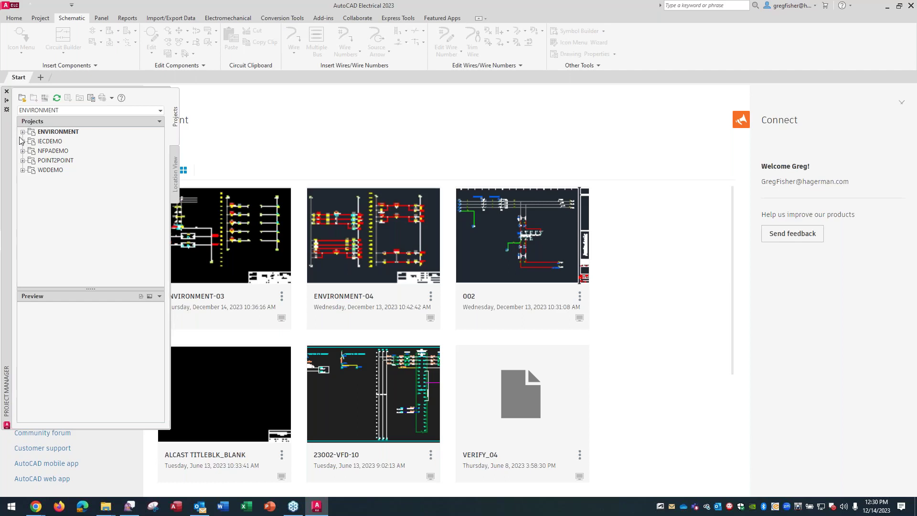
pyautogui.click(22, 132)
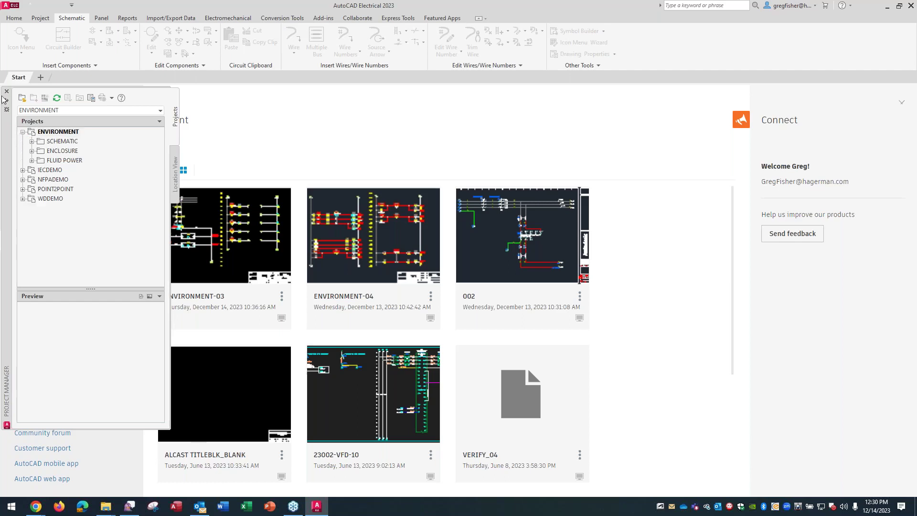
pyautogui.click(264, 233)
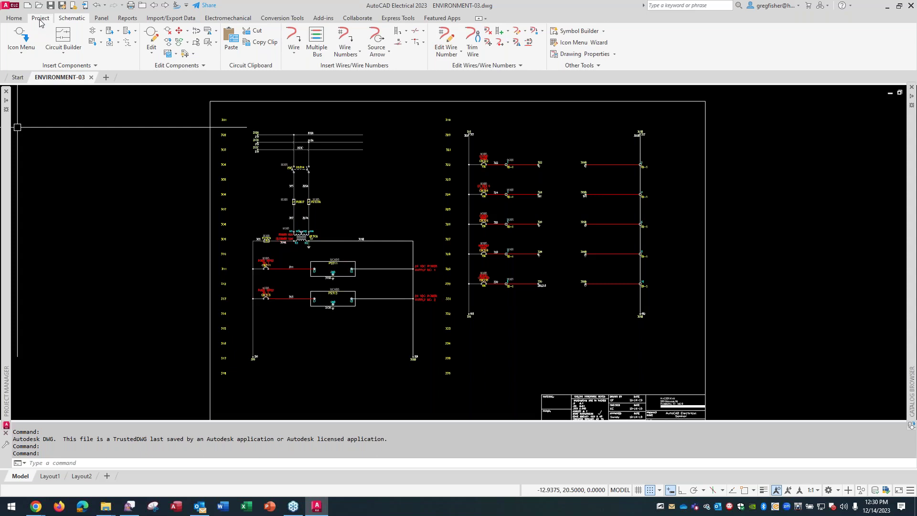
pyautogui.click(40, 19)
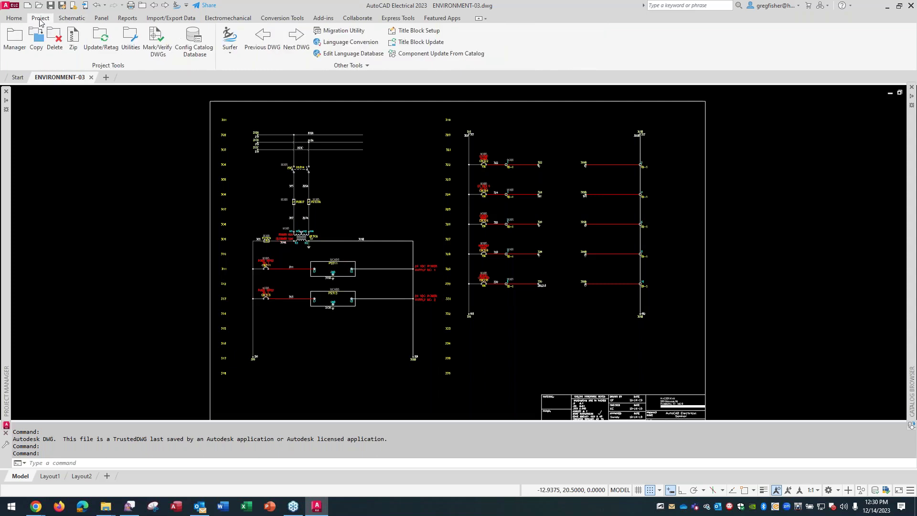
pyautogui.click(193, 47)
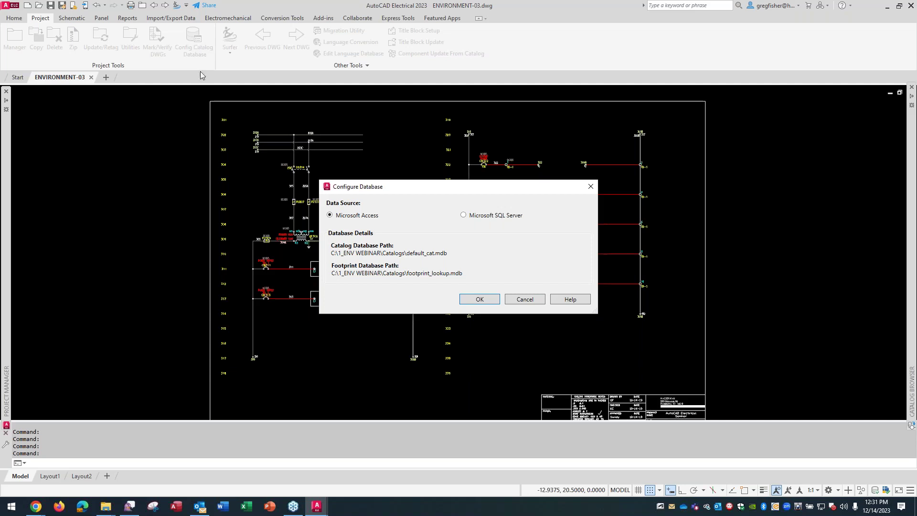
pyautogui.click(524, 300)
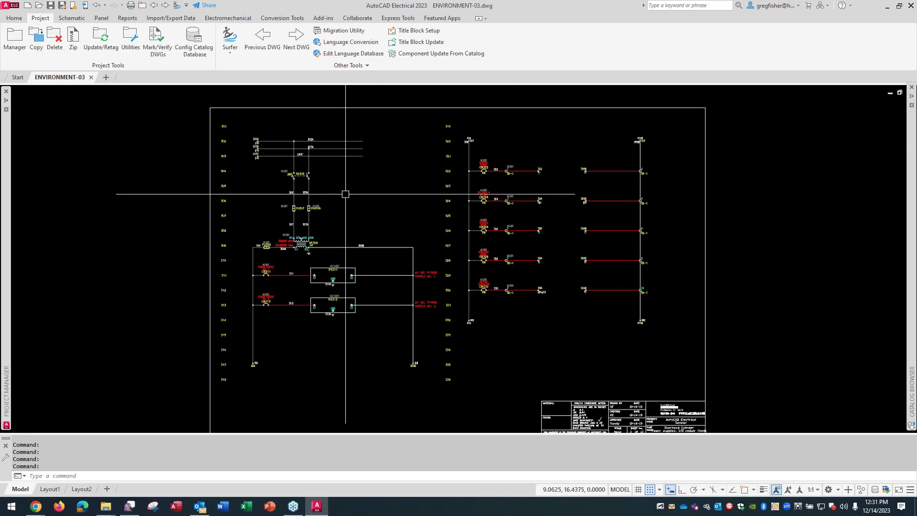
# - Open Save Circuit to Icon Menu from the Schematic tab's Copy Circuit dropdown
pyautogui.scroll(2, 342, 193)
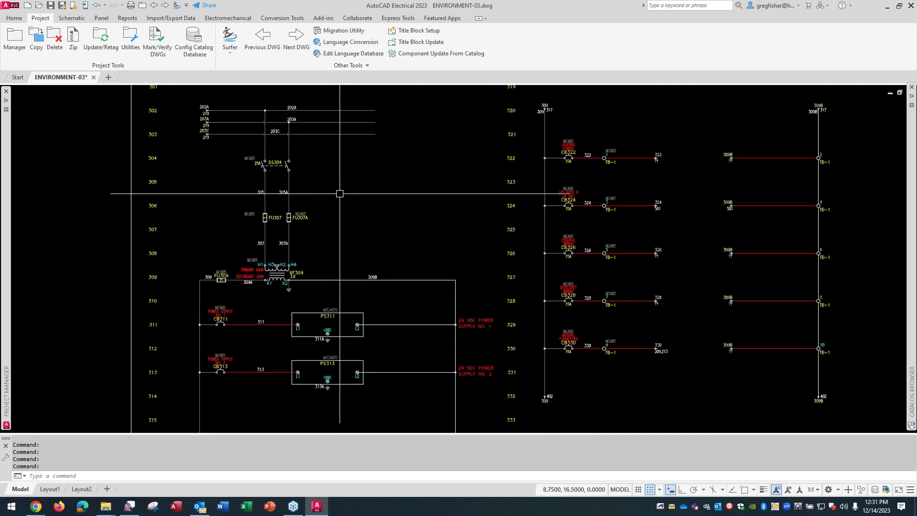
pyautogui.scroll(2, 340, 193)
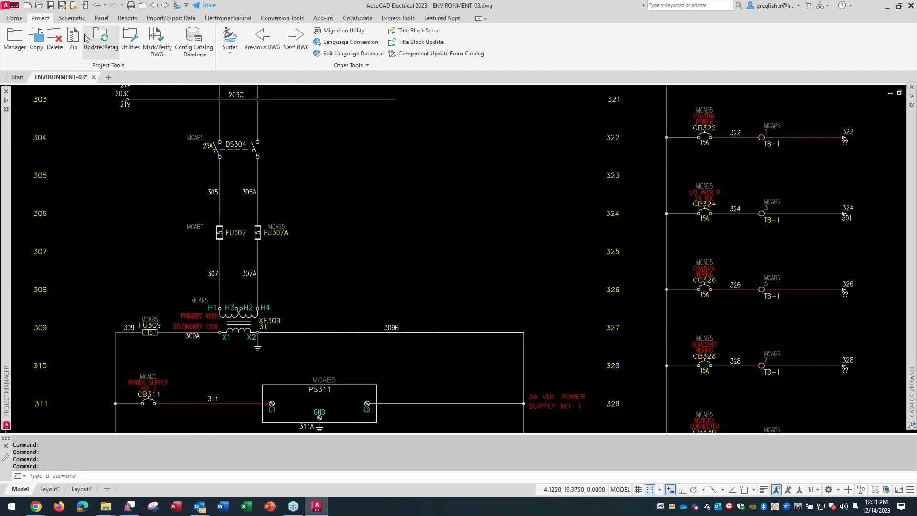
pyautogui.click(82, 18)
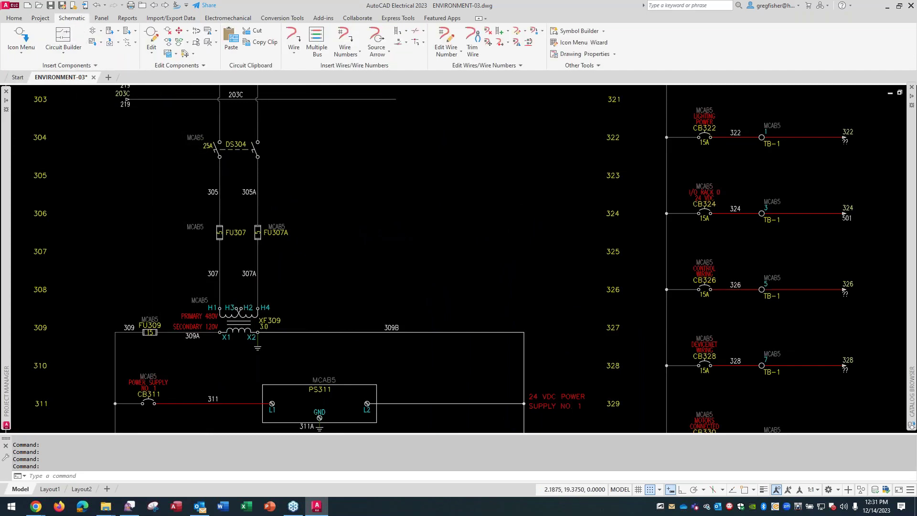
pyautogui.click(176, 58)
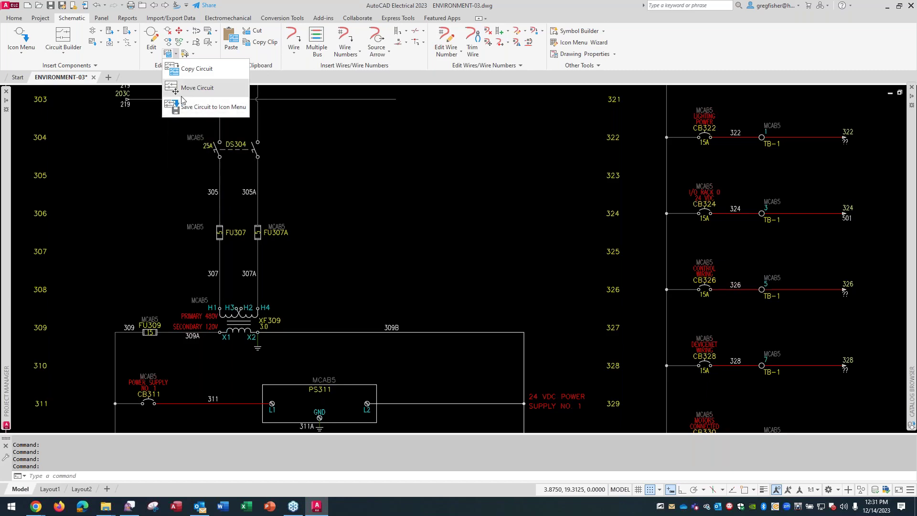
pyautogui.click(195, 106)
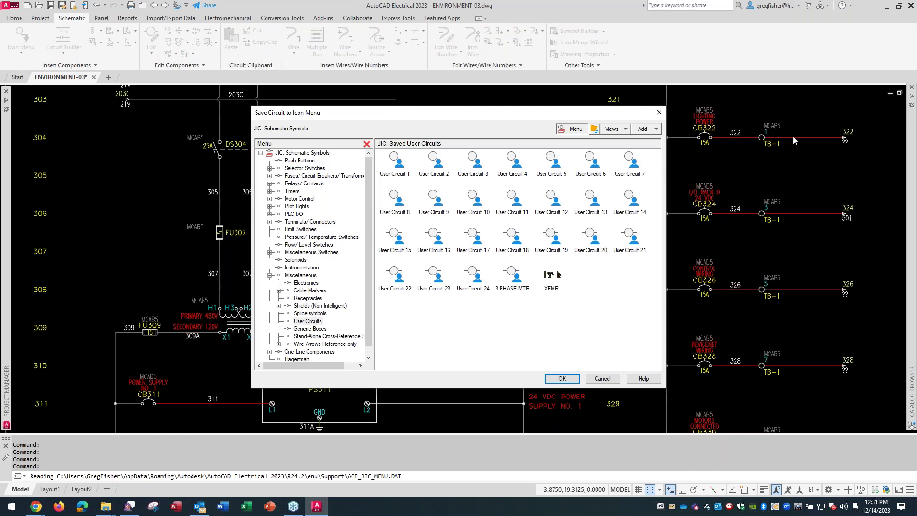
# - Add a new circuit XFMR_2 with screen-captured image XFMR_2 and drawing file XFMR_2
pyautogui.click(643, 130)
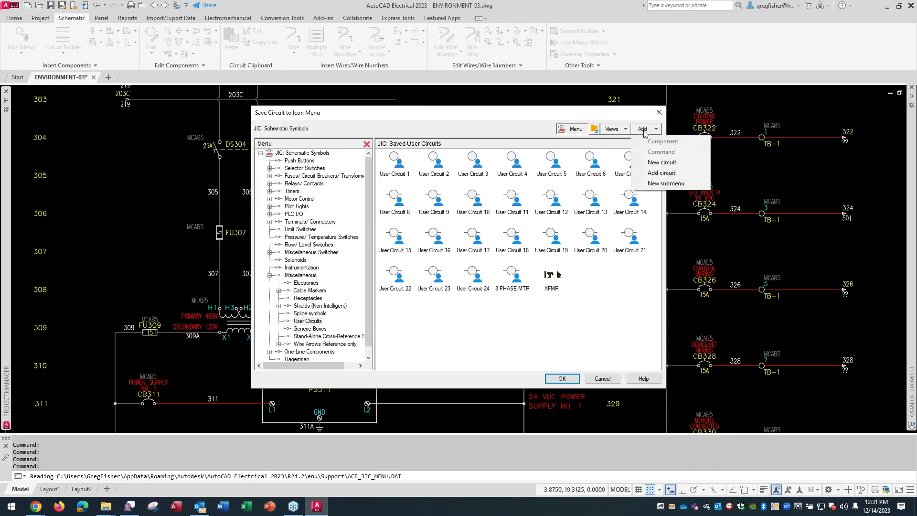
pyautogui.click(662, 163)
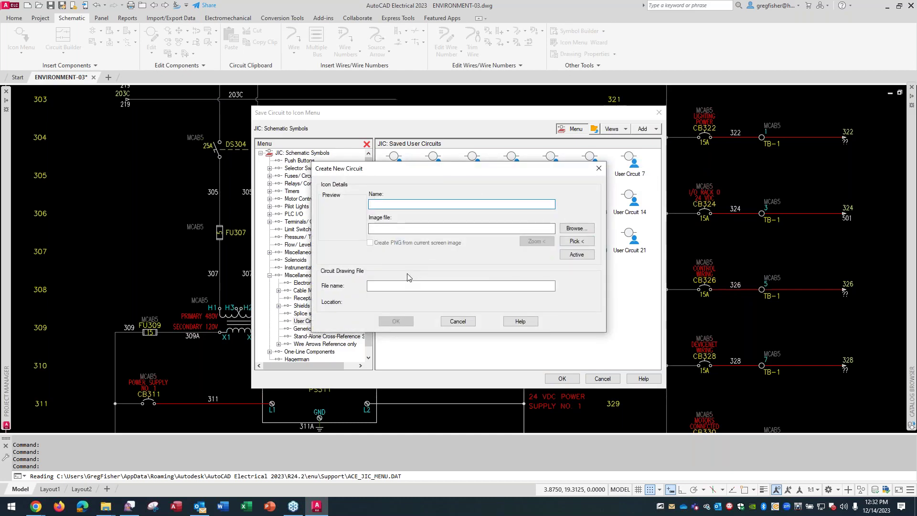
pyautogui.write('XFMR_2')
pyautogui.press('Tab')
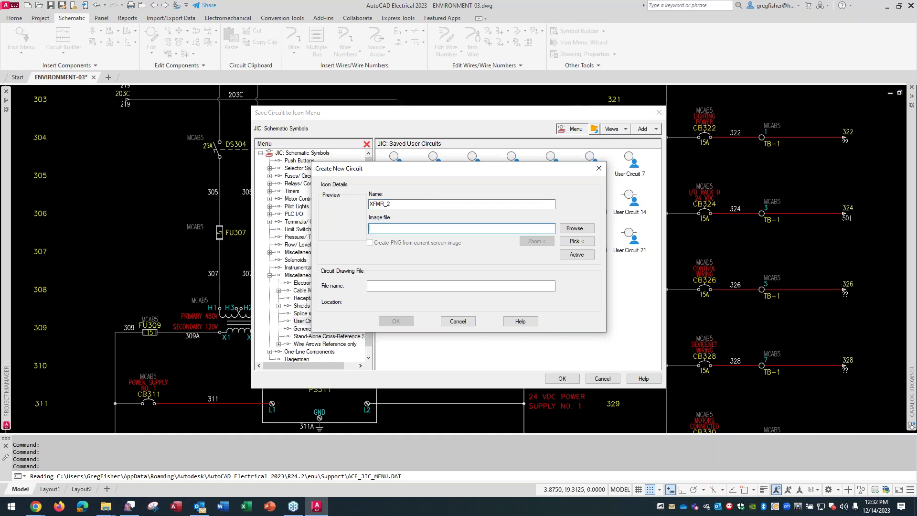
pyautogui.write('XFMR')
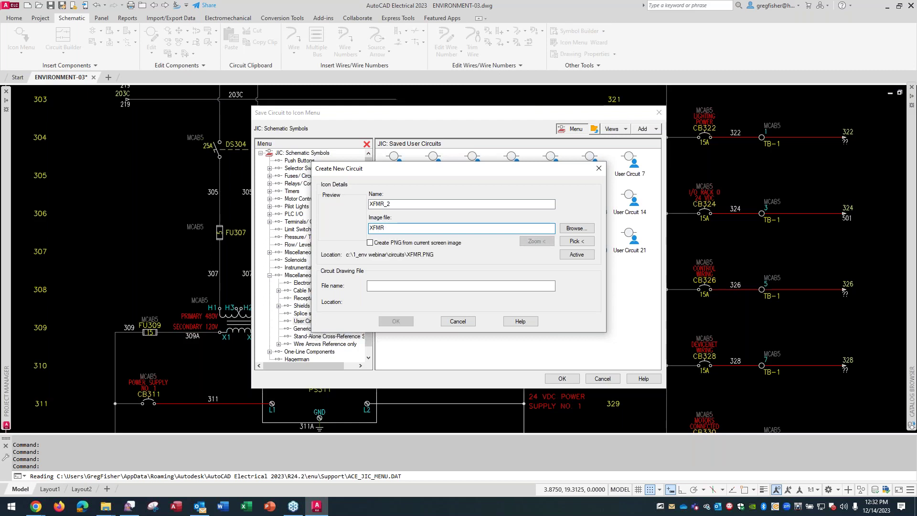
pyautogui.write('_2')
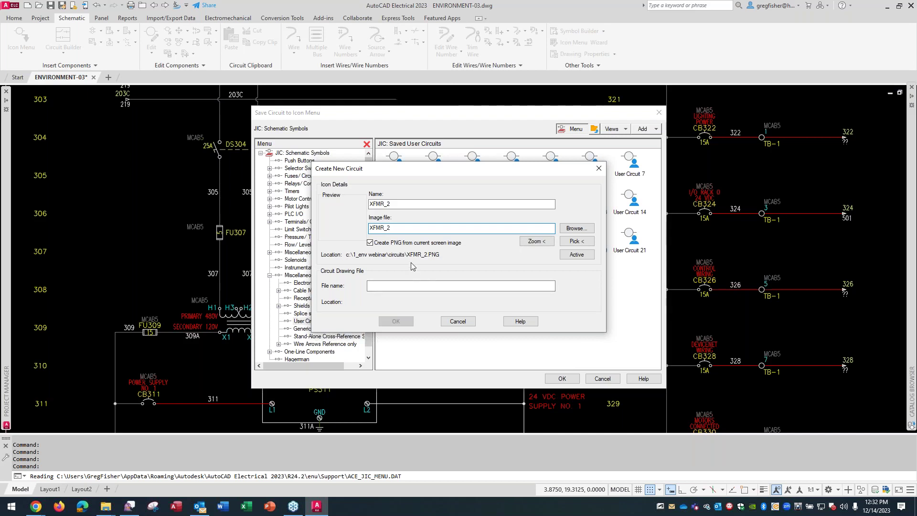
pyautogui.click(405, 284)
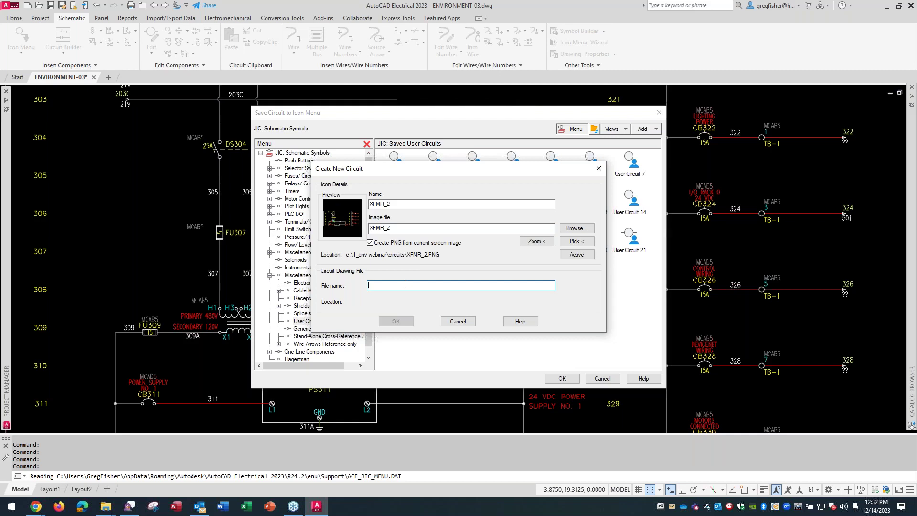
pyautogui.write('XFMR')
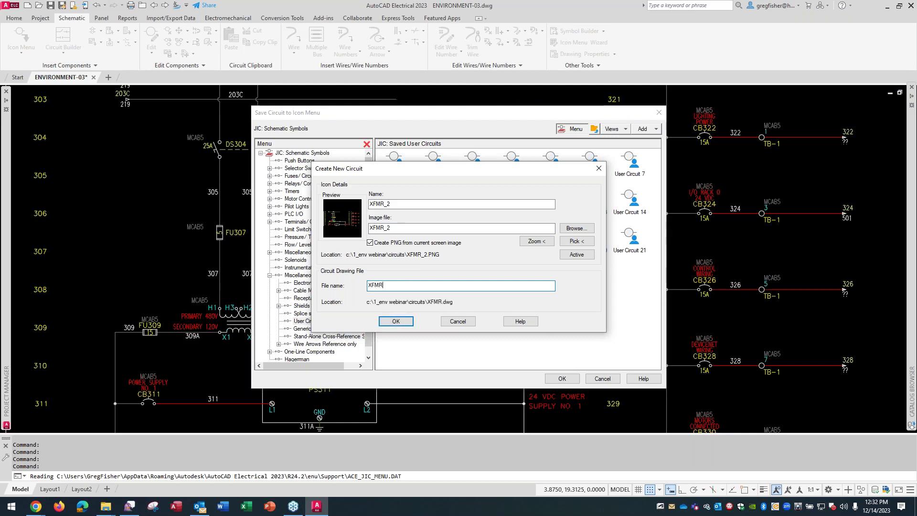
pyautogui.write('_2')
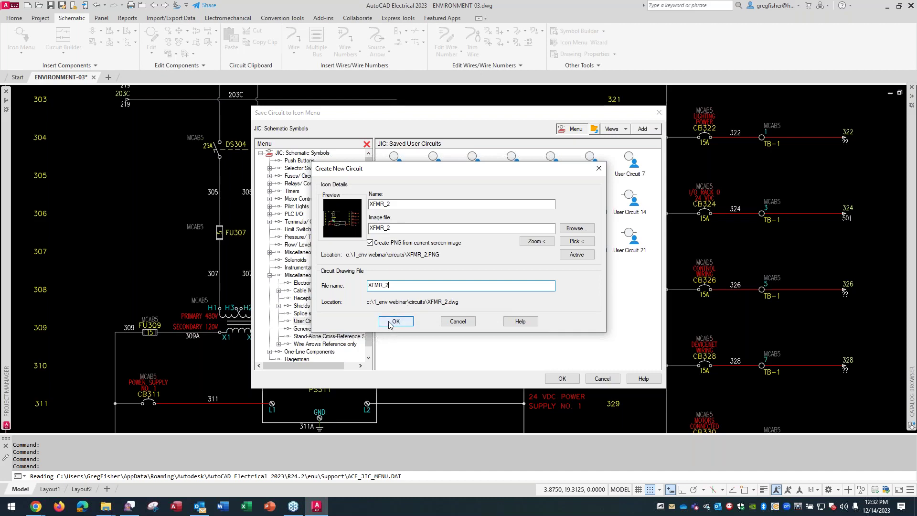
# - Save fuses FU307/FU307A, their wires and transformer XF309 as XFMR_2, based at terminal X1
pyautogui.click(396, 322)
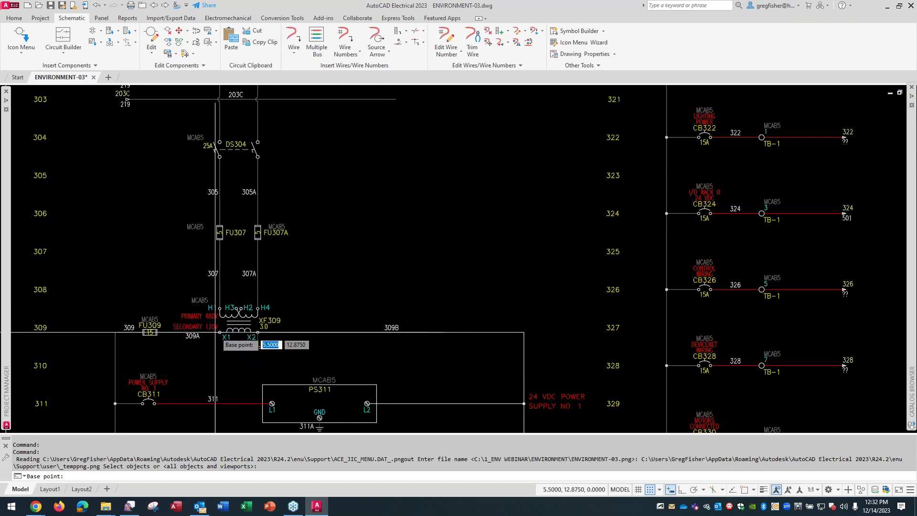
pyautogui.click(220, 333)
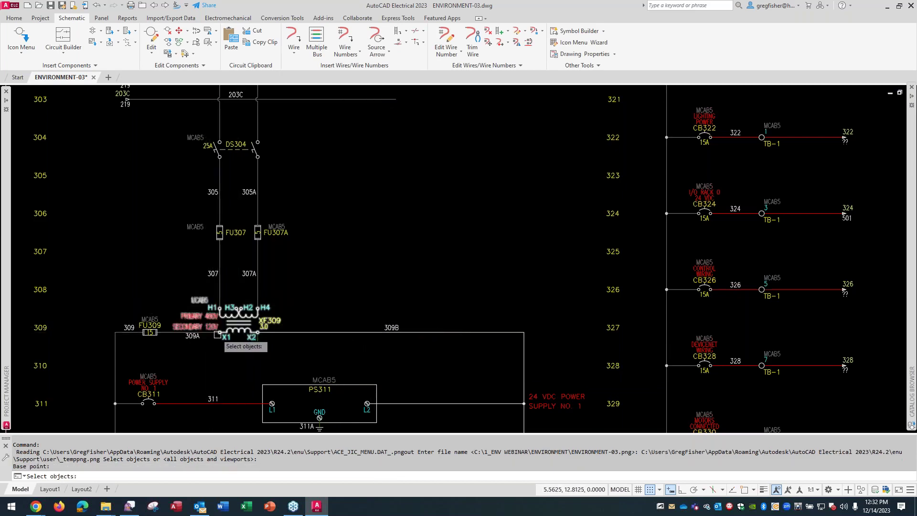
pyautogui.click(295, 235)
pyautogui.click(228, 311)
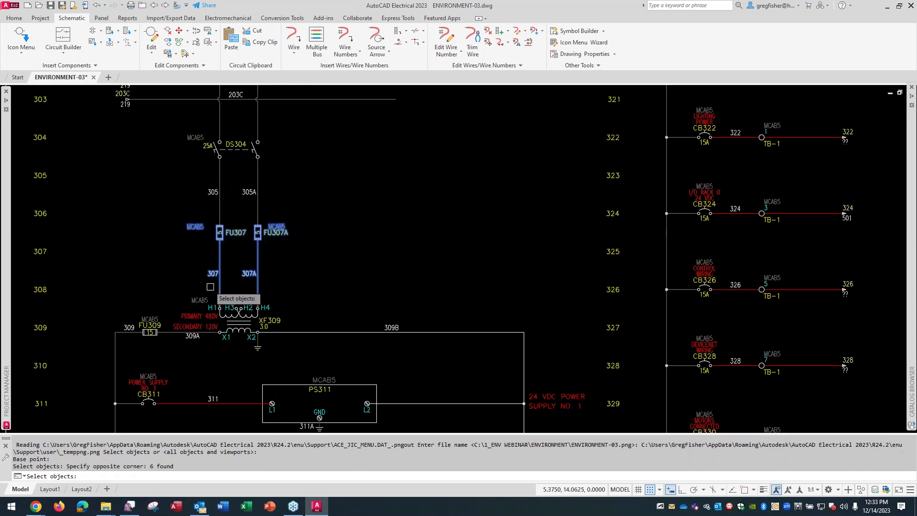
pyautogui.click(226, 317)
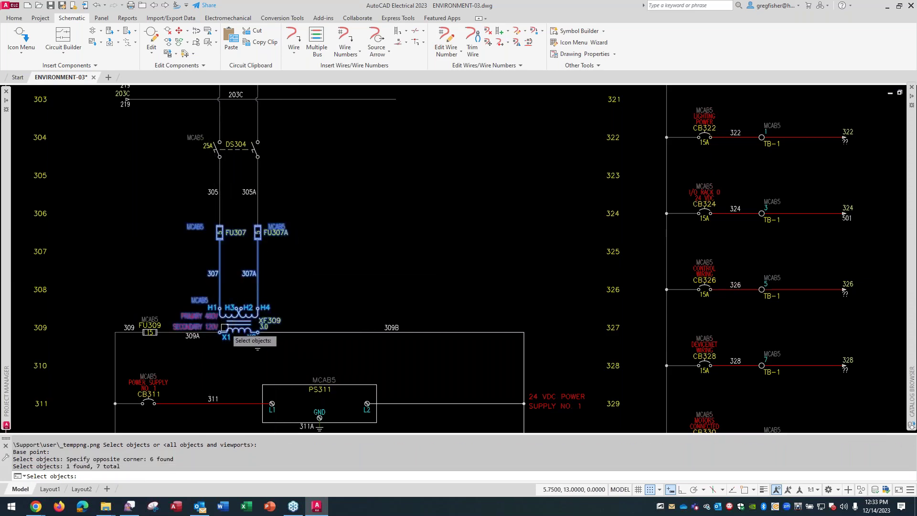
pyautogui.press('Return')
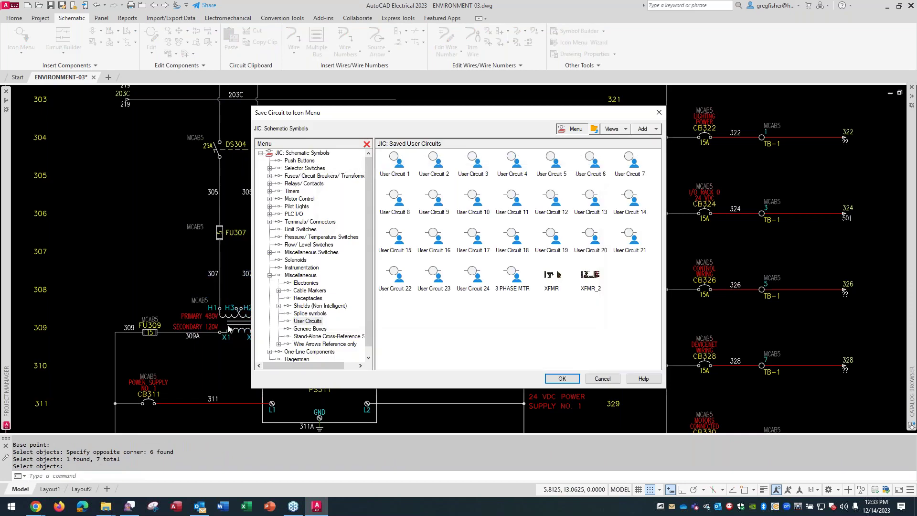
pyautogui.click(562, 379)
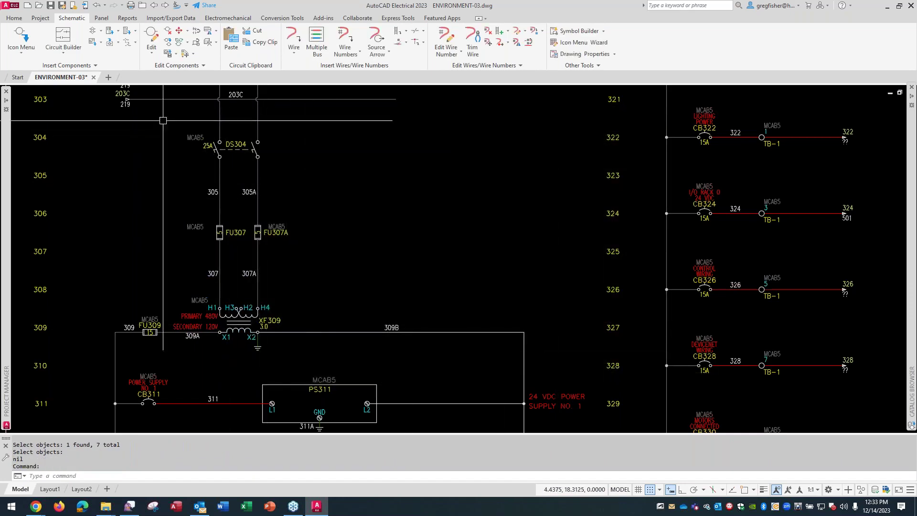
# - Check that XFMR_2 appears beside XFMR under Insert Saved Circuit, then close it
pyautogui.click(101, 44)
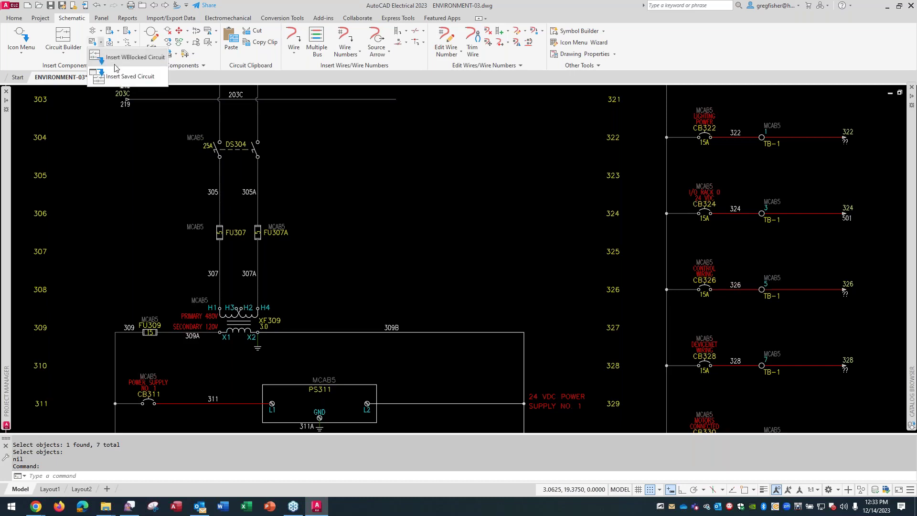
pyautogui.click(125, 77)
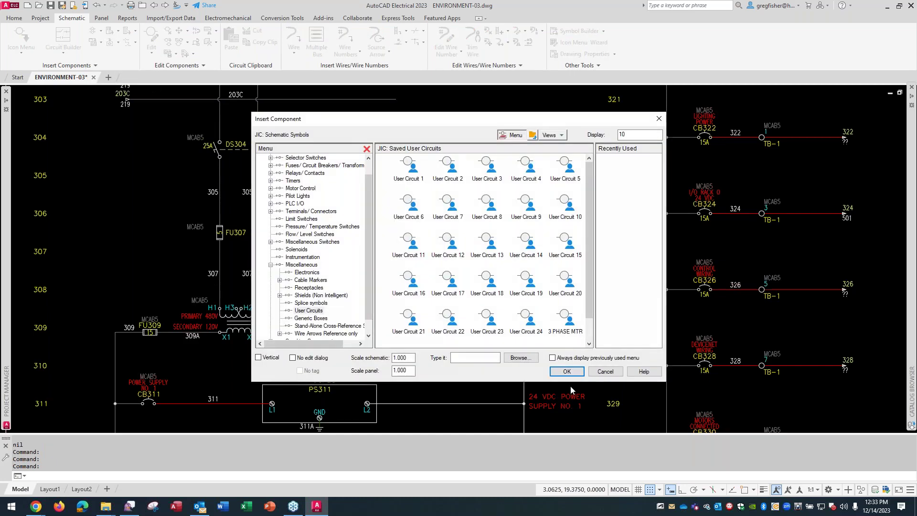
pyautogui.scroll(-2, 593, 316)
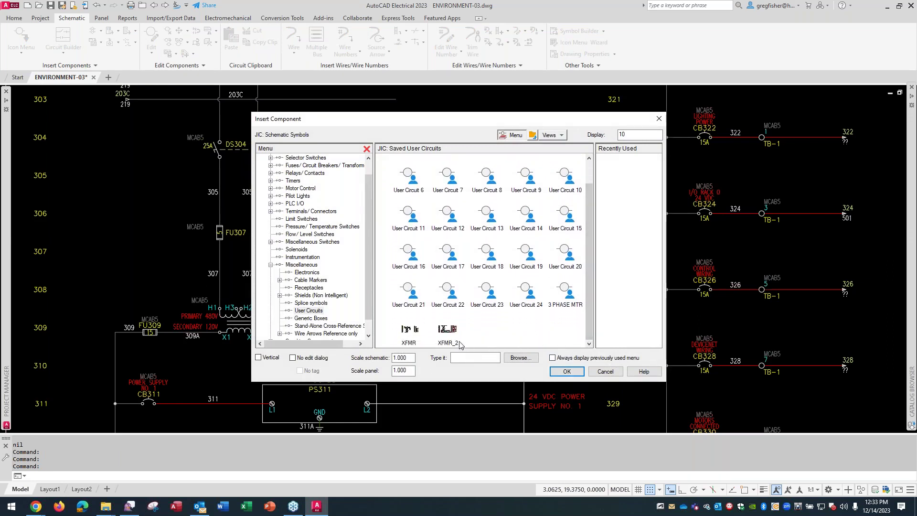
pyautogui.click(605, 371)
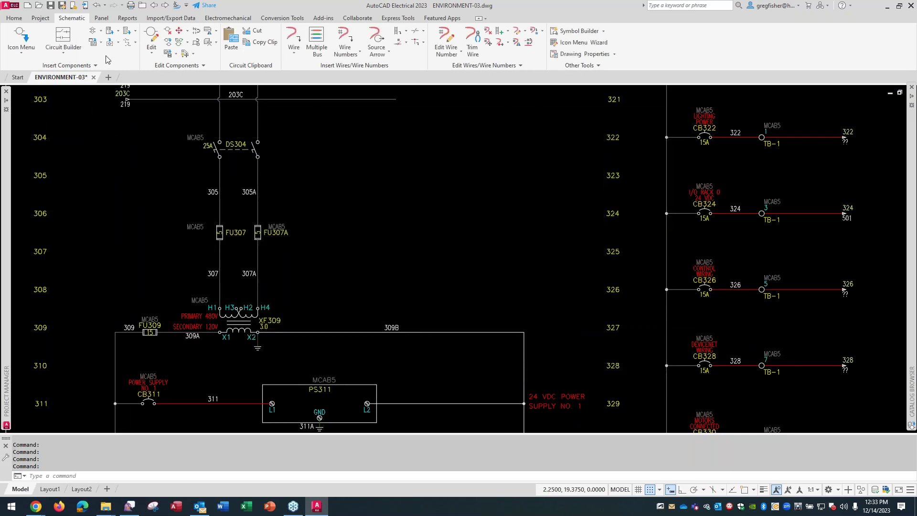
pyautogui.click(101, 43)
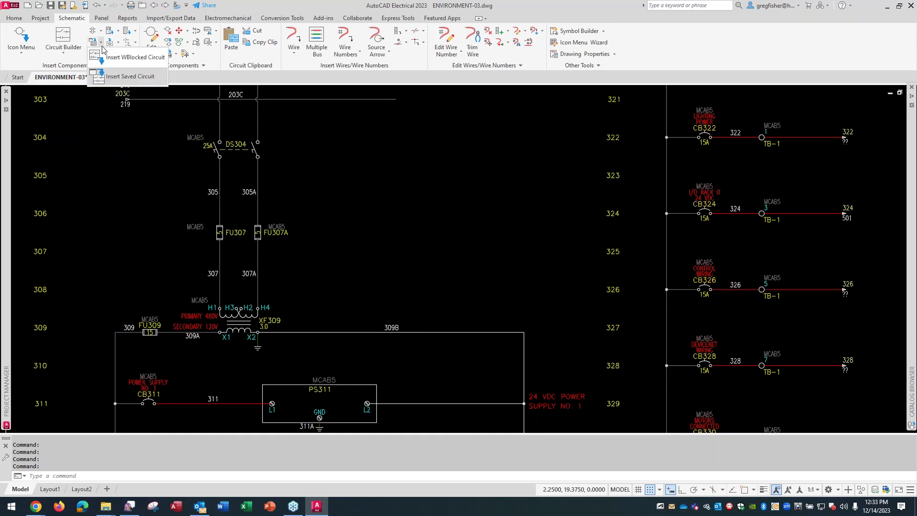
pyautogui.click(108, 57)
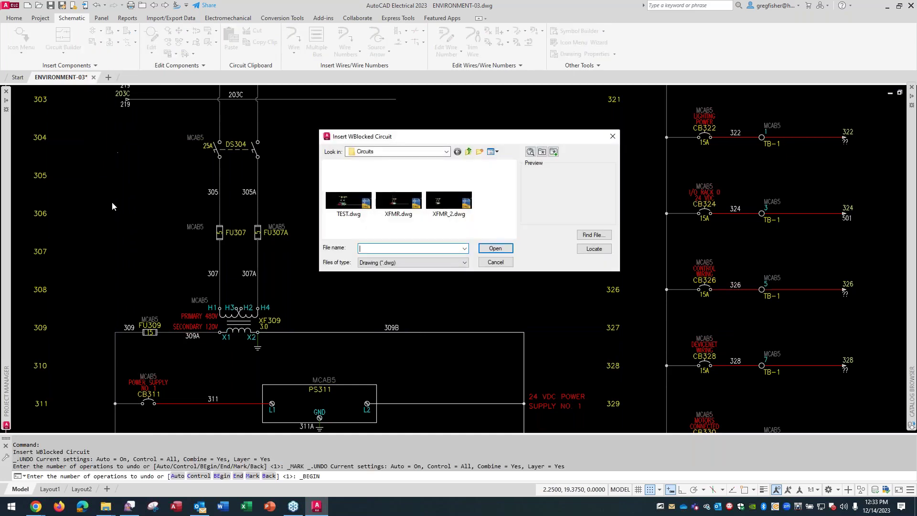
pyautogui.click(446, 152)
pyautogui.click(446, 152)
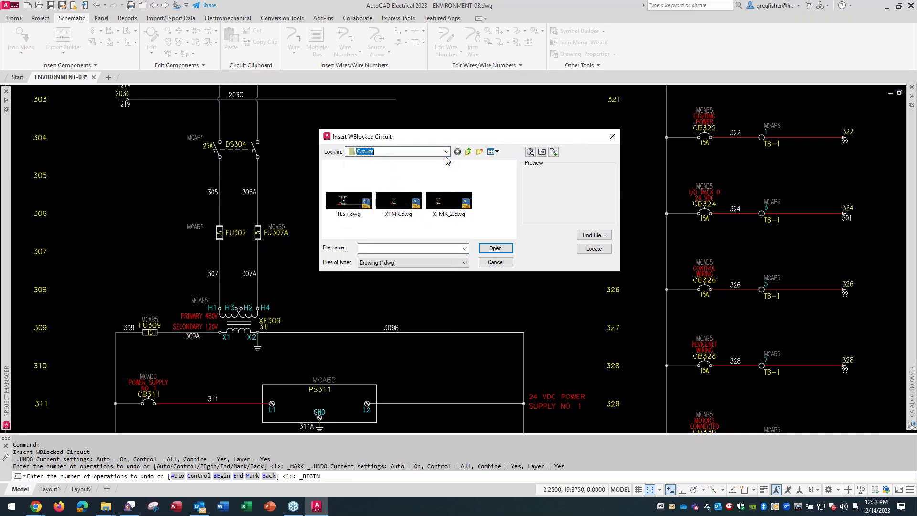
pyautogui.click(496, 263)
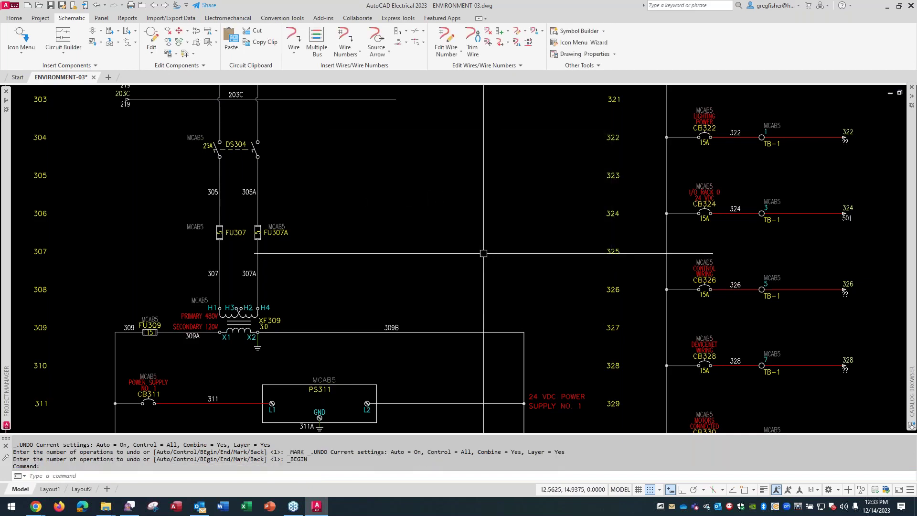
# - Draw a small square rectangle near row 306 with the Home tab's Rectangle tool
pyautogui.click(19, 19)
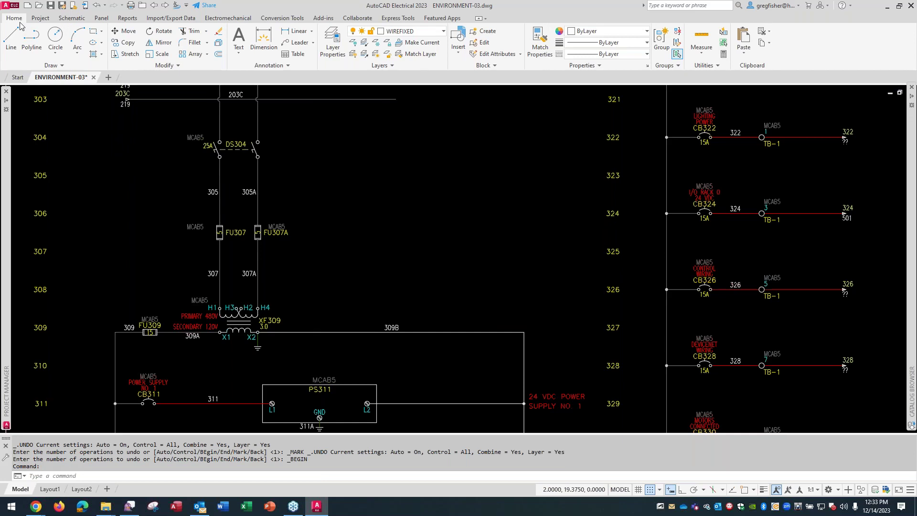
pyautogui.click(96, 36)
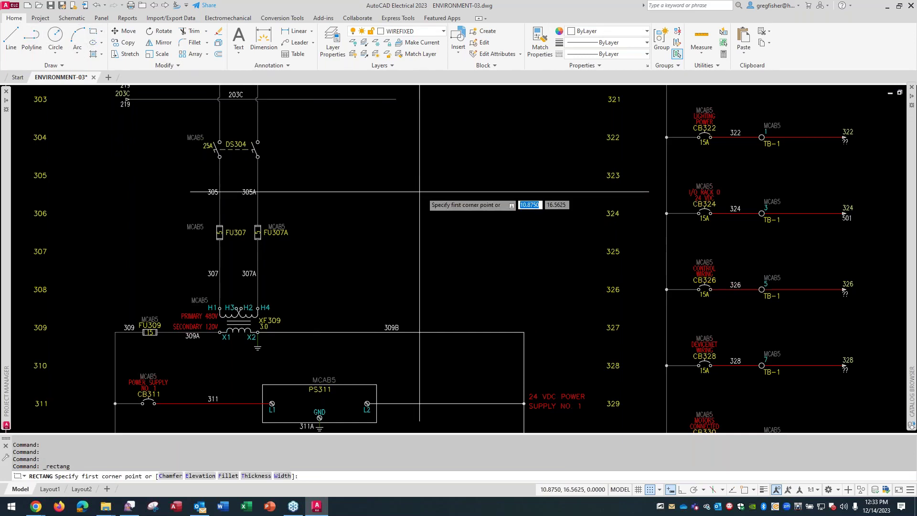
pyautogui.click(391, 237)
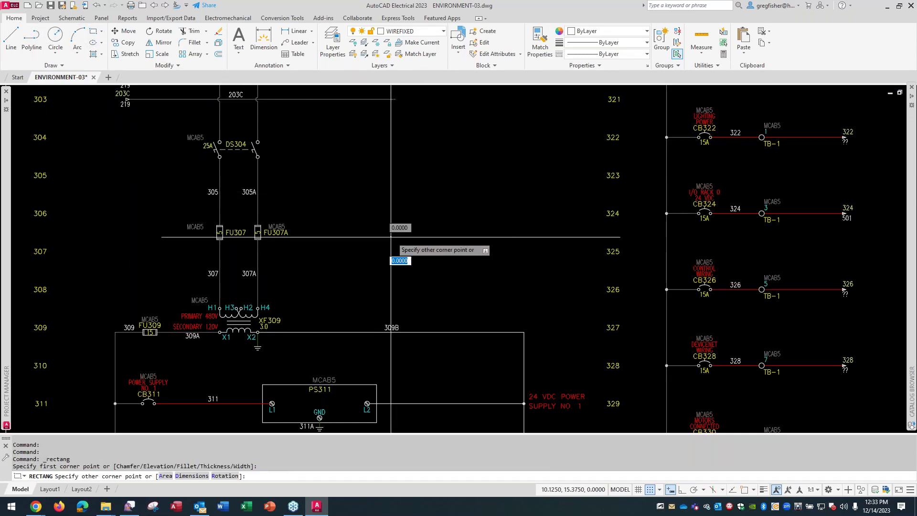
pyautogui.click(426, 206)
# - Move the rectangle from layer WIREFIXED onto layer 0 and clear the selection
pyautogui.click(427, 206)
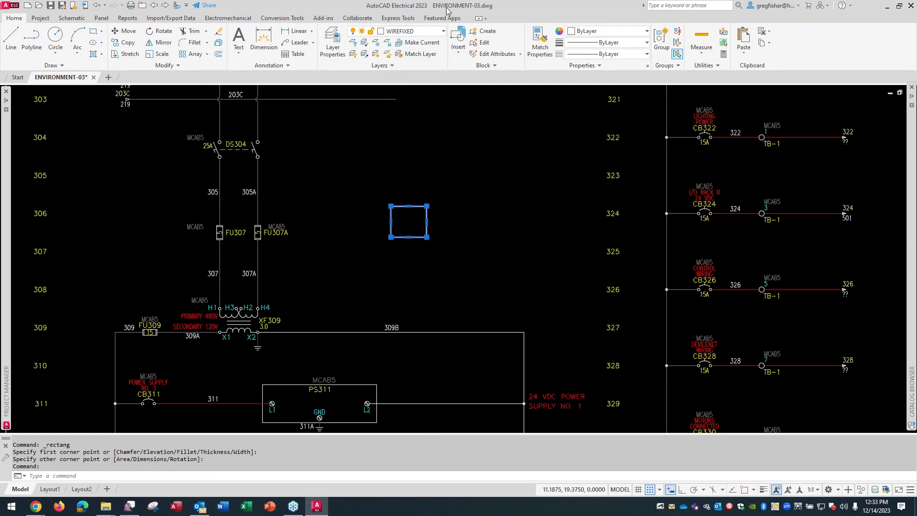
pyautogui.click(442, 32)
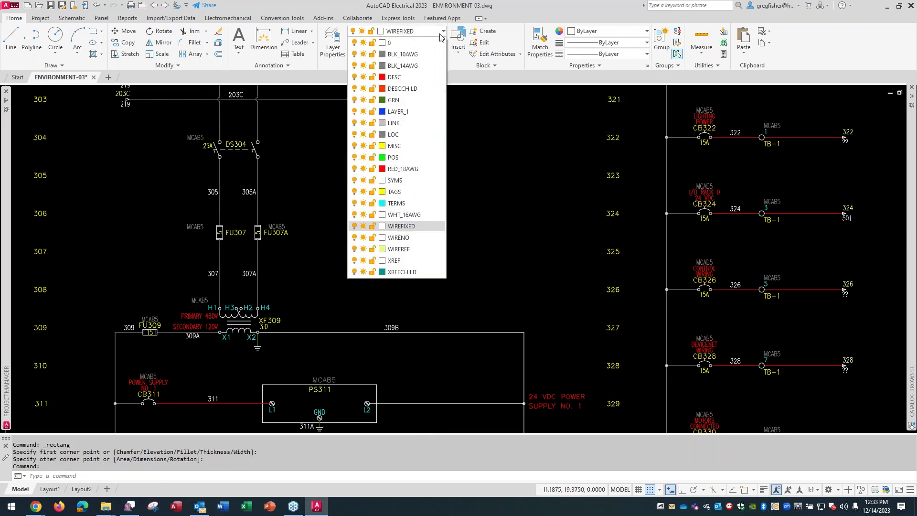
pyautogui.click(437, 42)
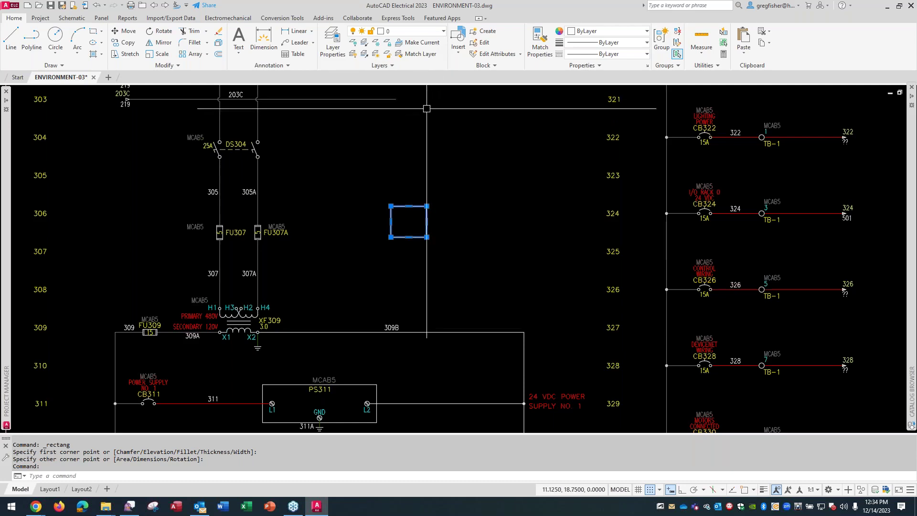
pyautogui.click(84, 21)
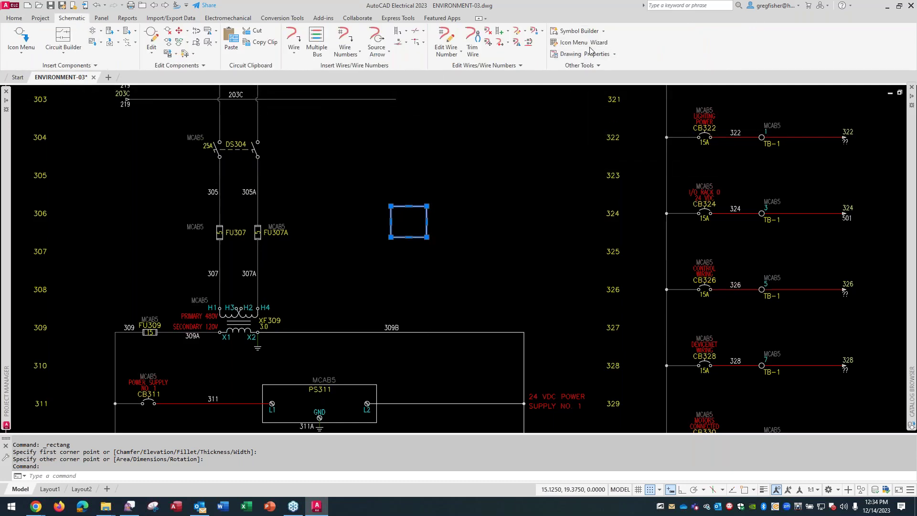
pyautogui.press('Escape')
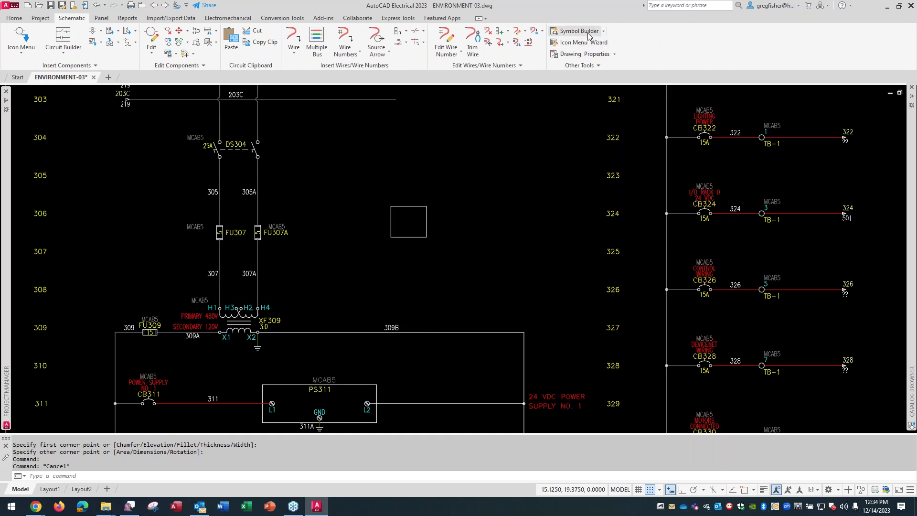
# - Build a Symbol Builder symbol from the rectangle with insertion point X 10.5625, Y 15.4375
pyautogui.click(579, 31)
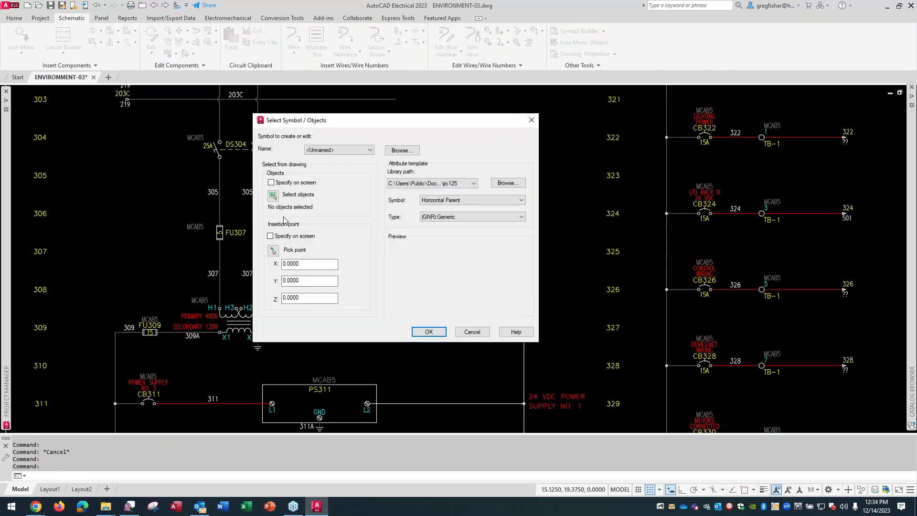
pyautogui.click(274, 196)
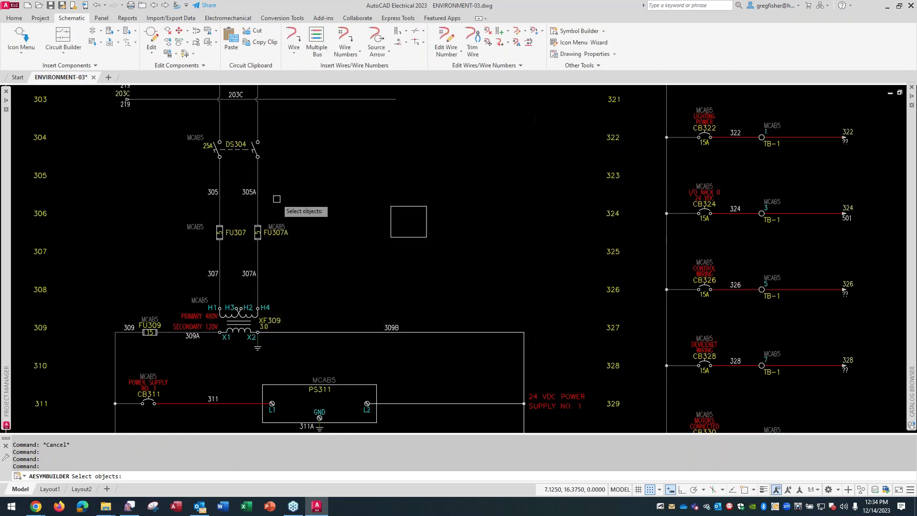
pyautogui.click(424, 239)
pyautogui.press('Return')
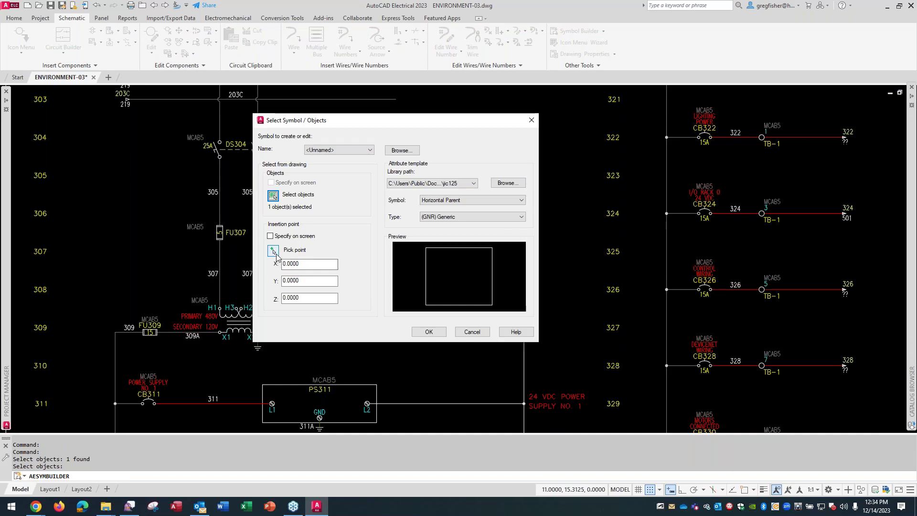
pyautogui.click(274, 251)
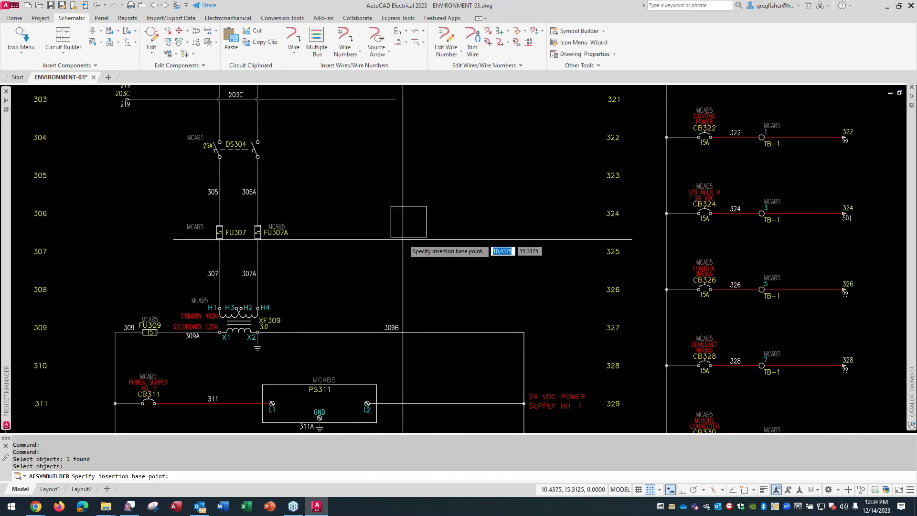
pyautogui.click(408, 235)
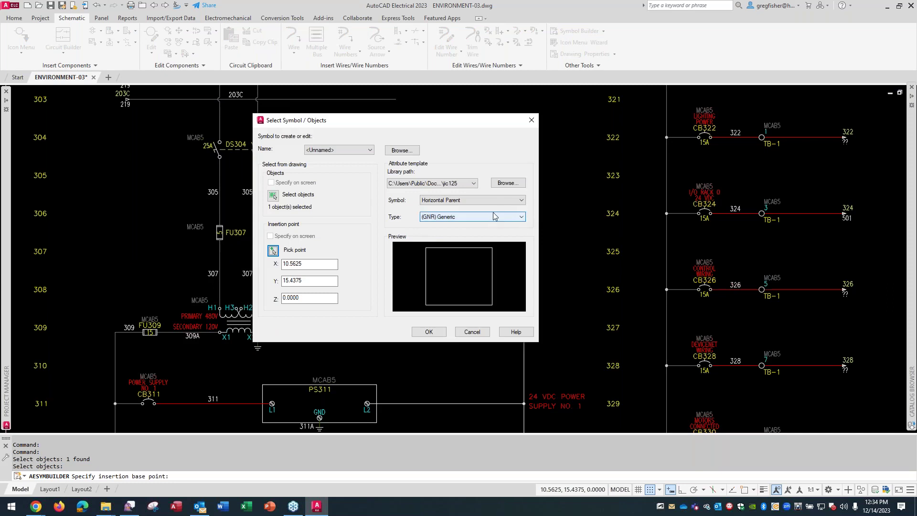
pyautogui.click(429, 331)
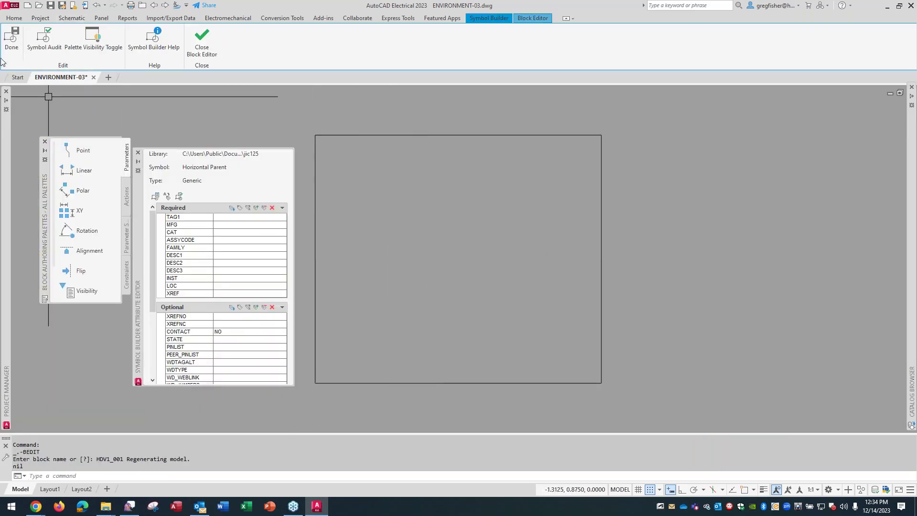
# - Review the HDV1_002 save settings, cancel them, and close the Block Editor without saving
pyautogui.click(11, 41)
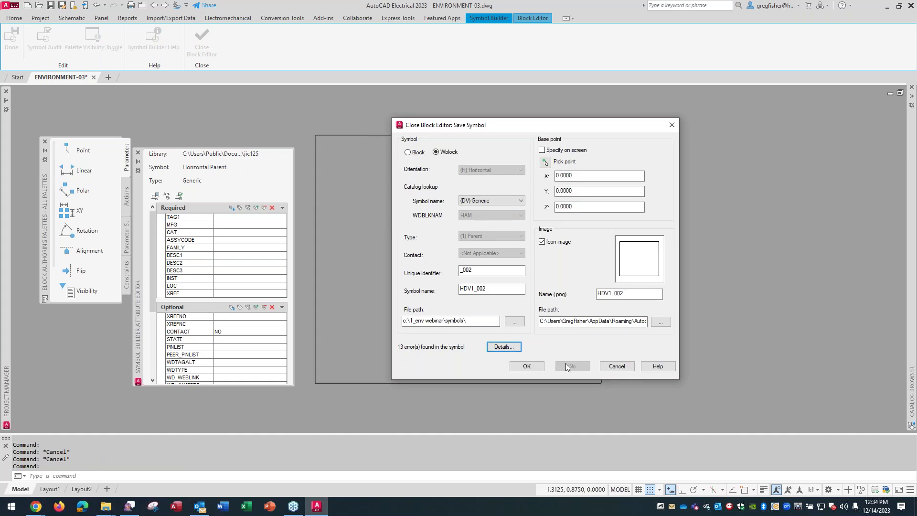
pyautogui.click(617, 367)
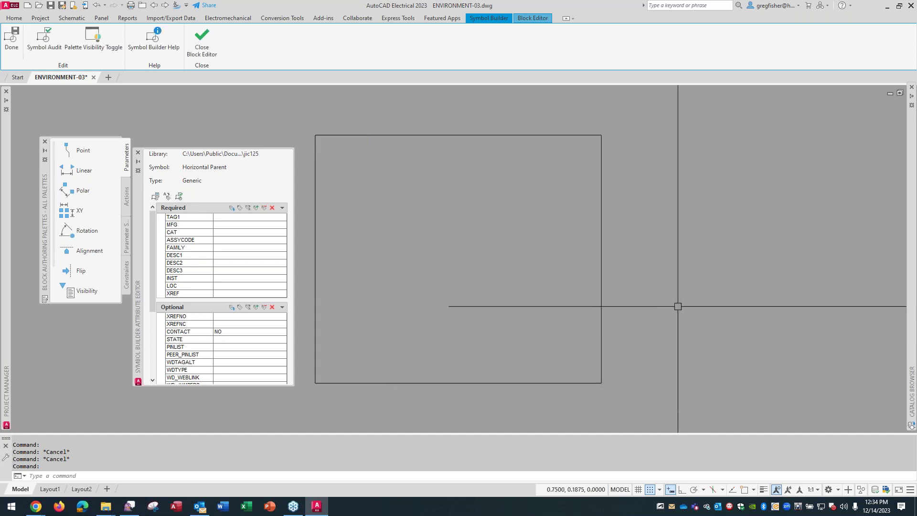
pyautogui.click(198, 54)
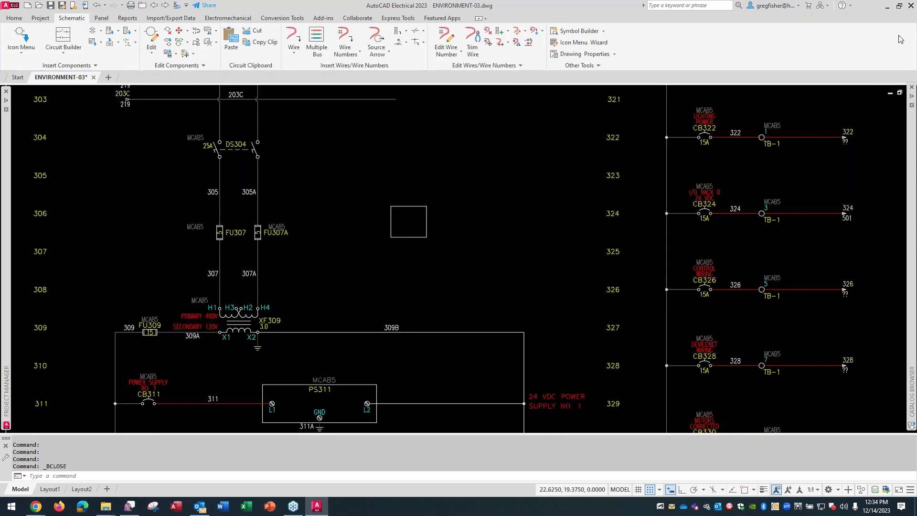
# - Minimize AutoCAD and start Hagerman Electrical Environment Connection, accepting the wd.env file
pyautogui.click(888, 7)
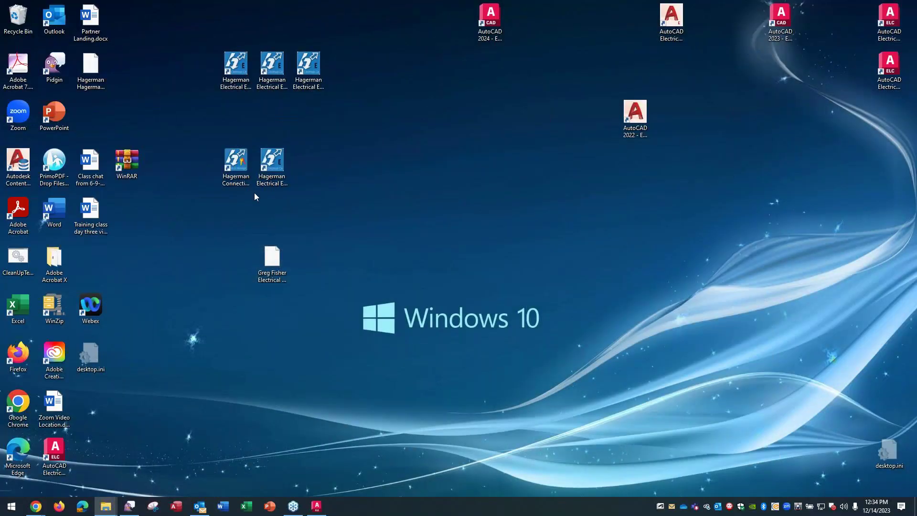
pyautogui.doubleClick(249, 70)
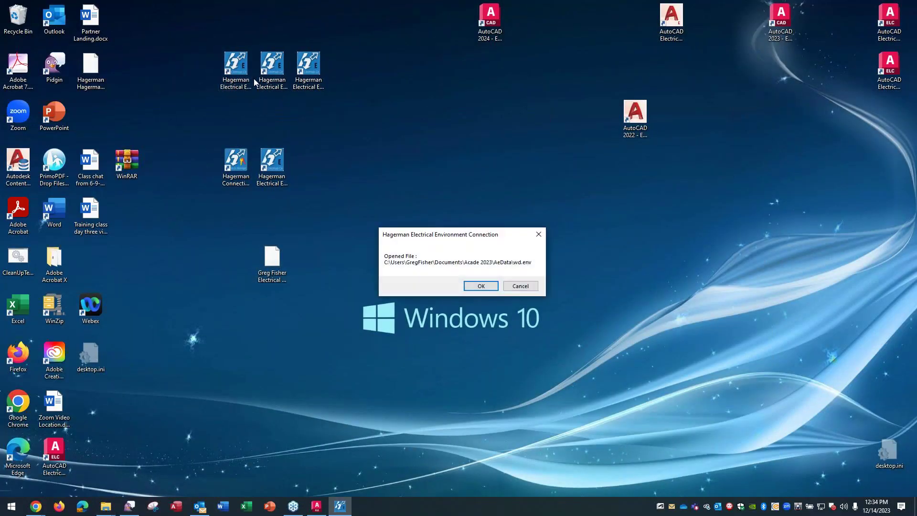
pyautogui.click(468, 284)
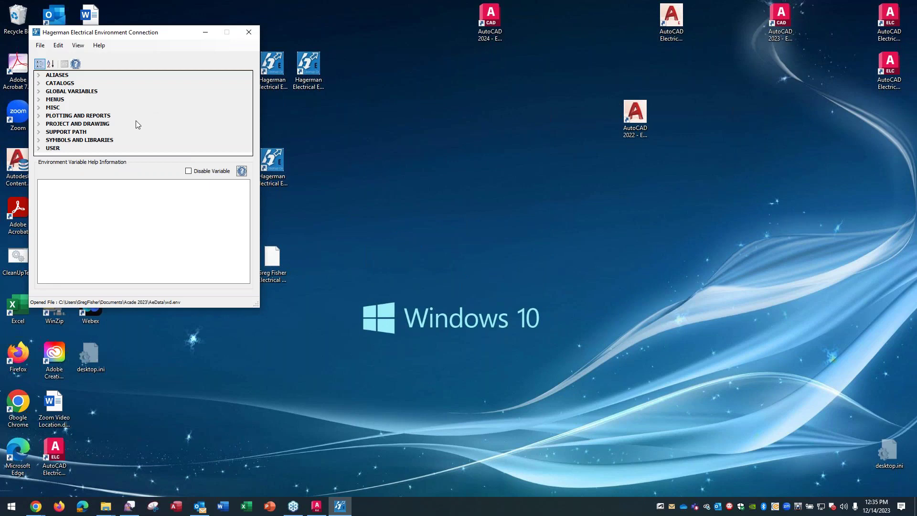
# - Show the detailed help PDF for Circuit Builder XLS File under SYMBOLS AND LIBRARIES
pyautogui.click(43, 84)
pyautogui.click(40, 83)
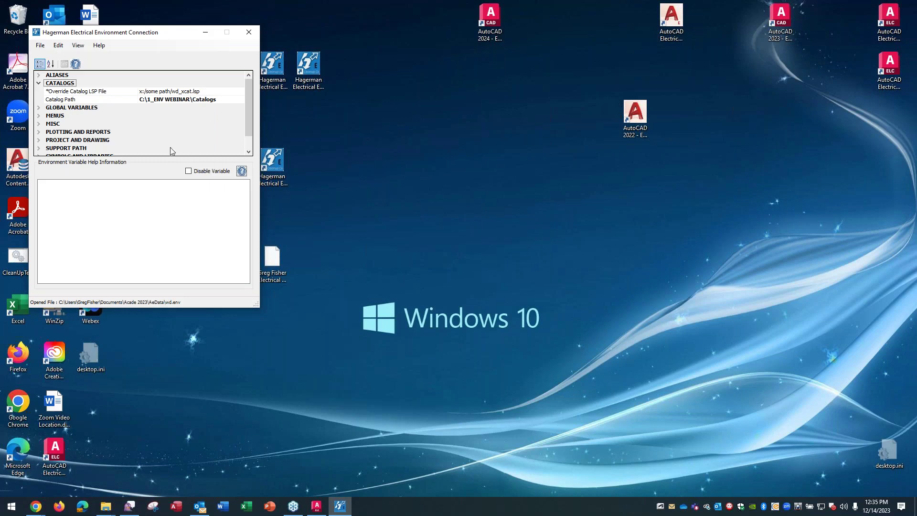
pyautogui.scroll(-1, 123, 128)
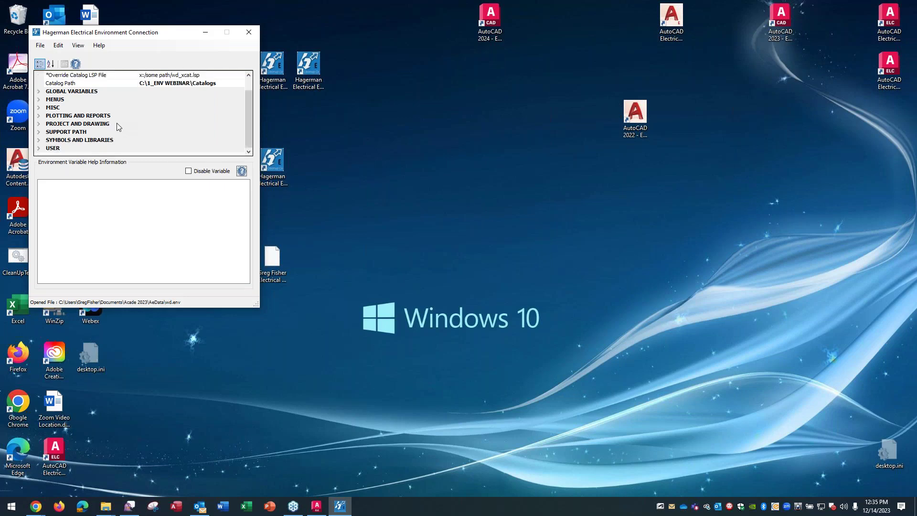
pyautogui.click(39, 142)
pyautogui.click(62, 149)
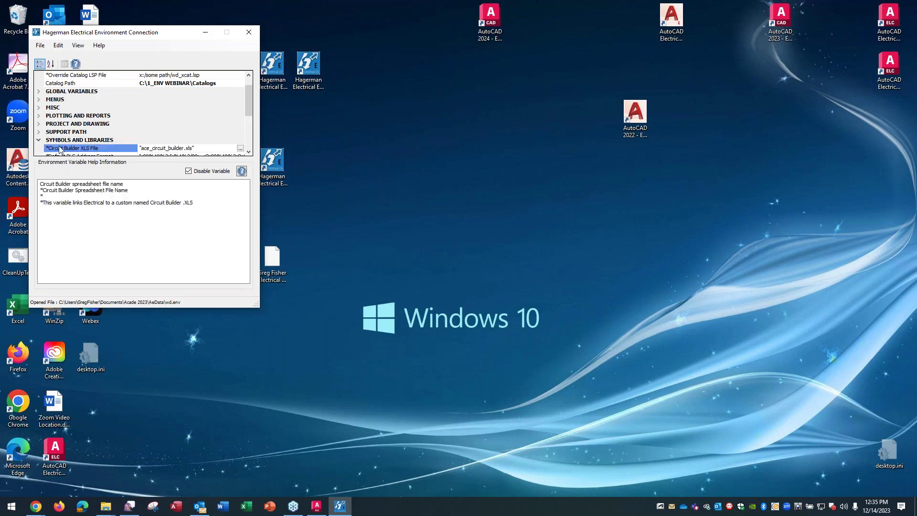
pyautogui.click(75, 64)
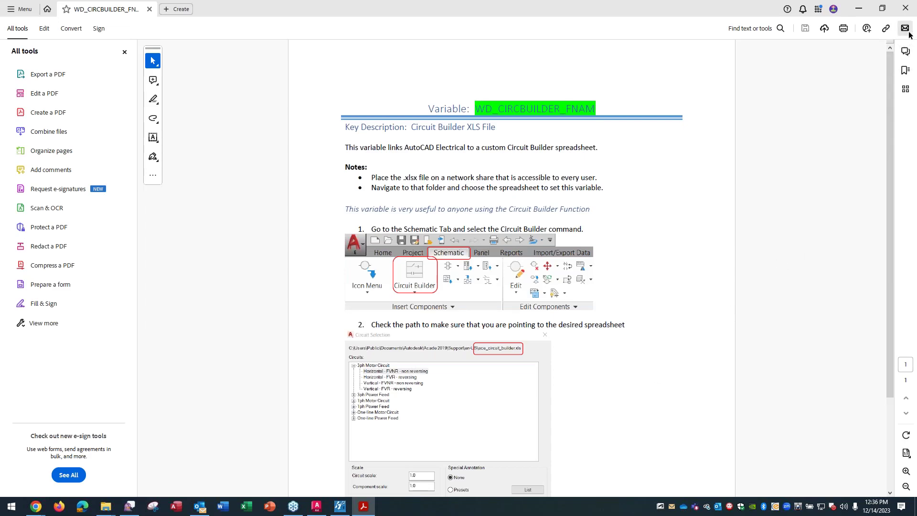
# - Close the Circuit Builder variable help PDF and return to the Hagerman environment settings
pyautogui.click(906, 14)
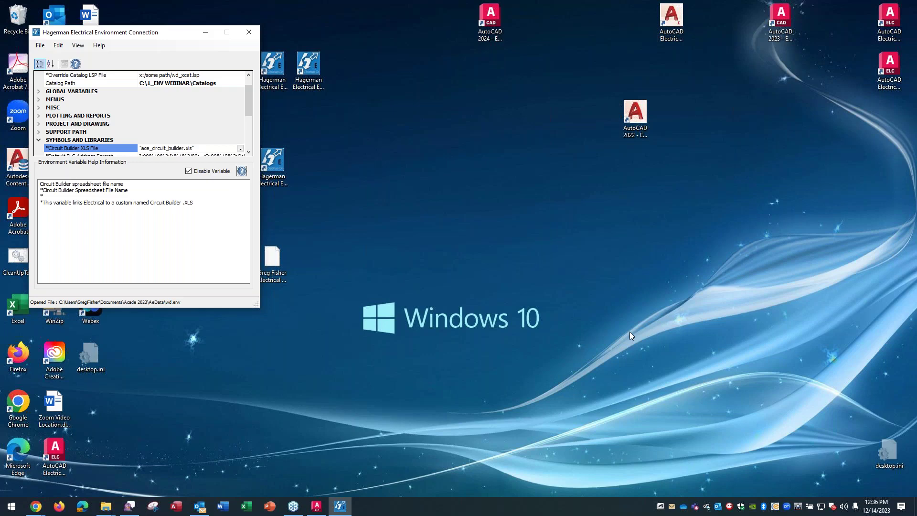
pyautogui.click(909, 322)
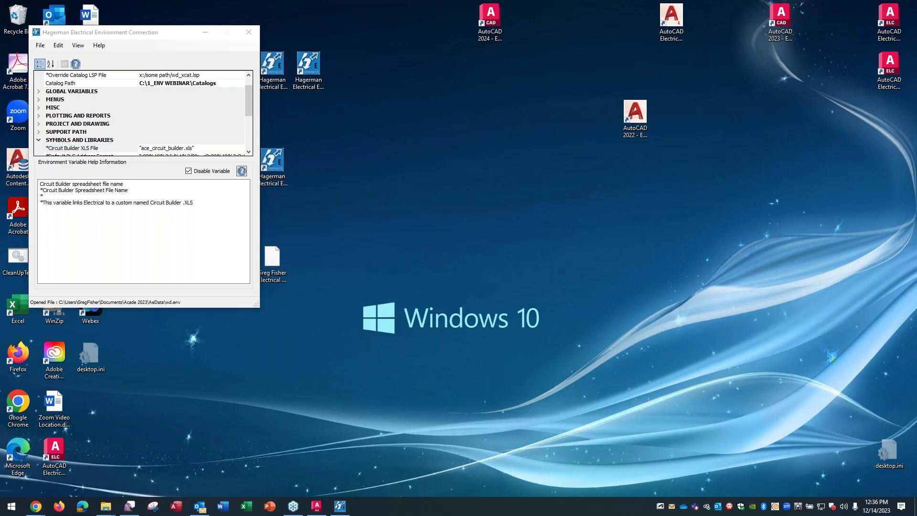